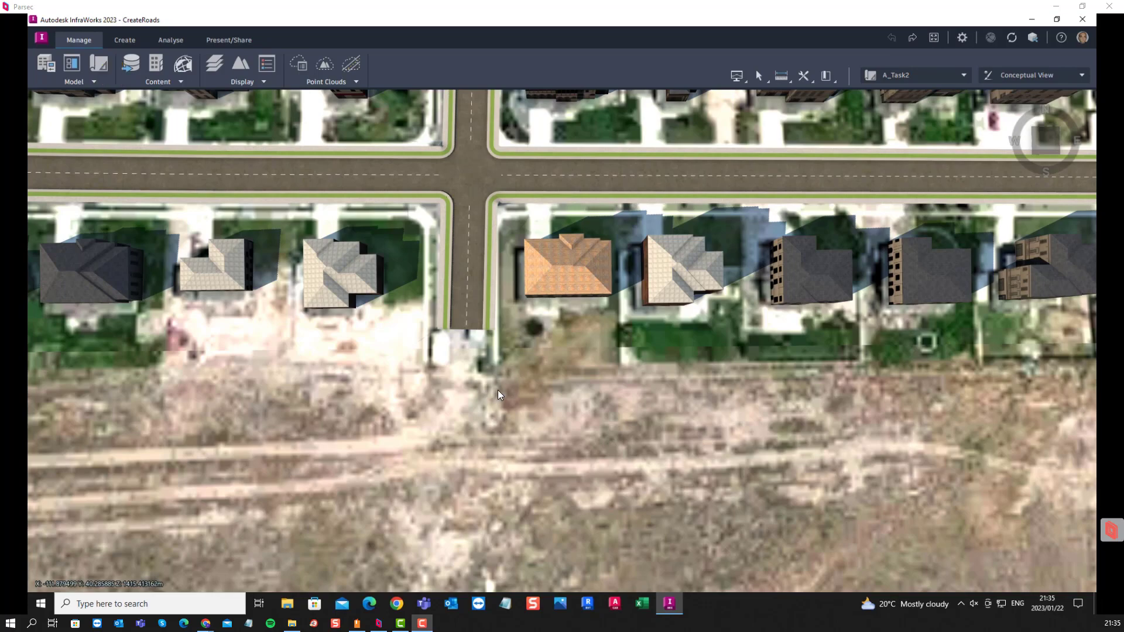
Examine the dead-end street stub at the southern edge of the residential area and the open land beyond it
scroll(502, 391, down, 6)
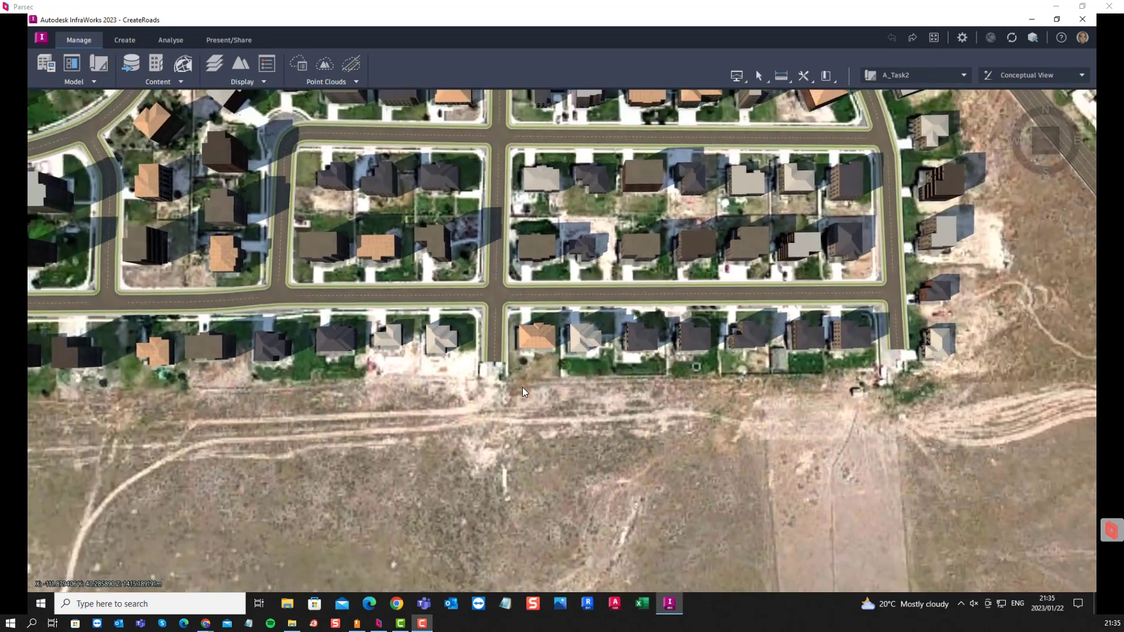
scroll(525, 389, down, 8)
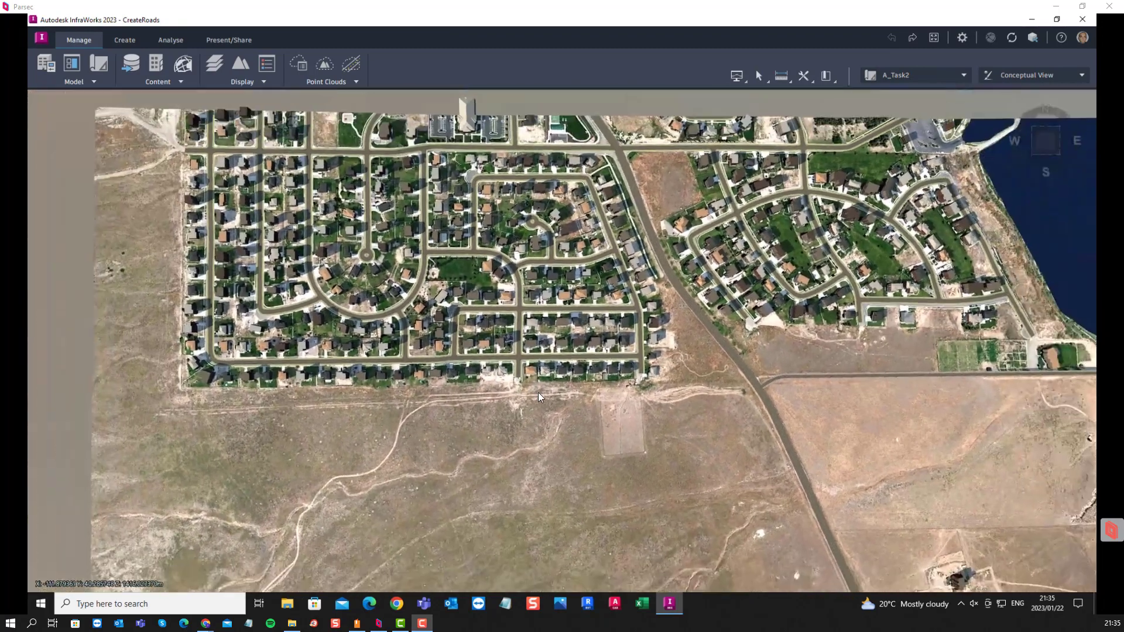
scroll(538, 393, down, 3)
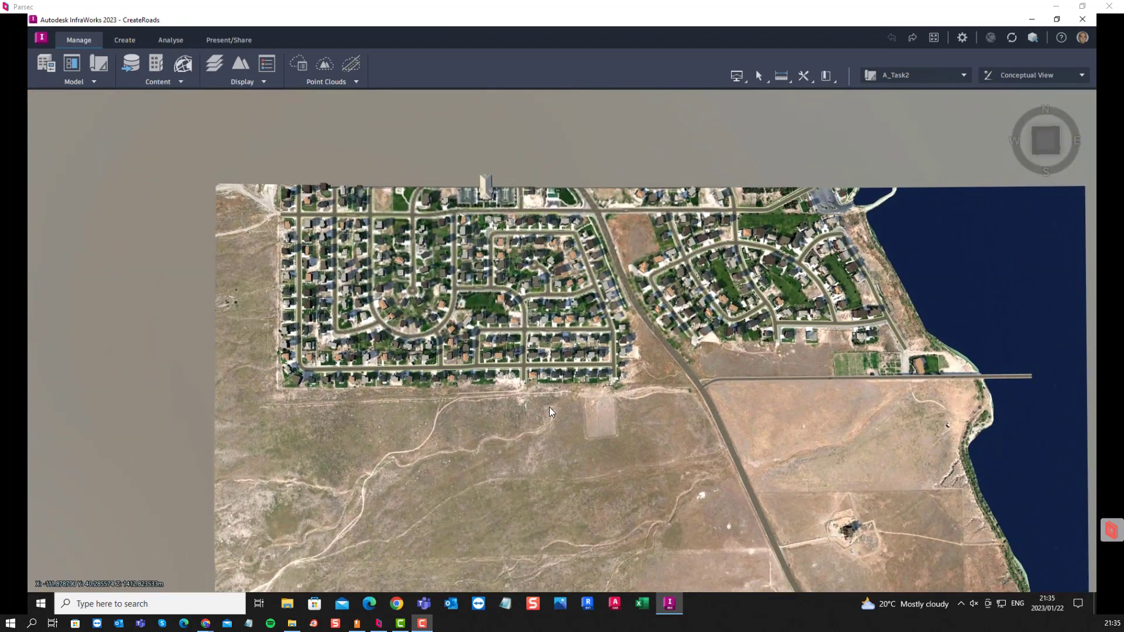
scroll(519, 389, up, 10)
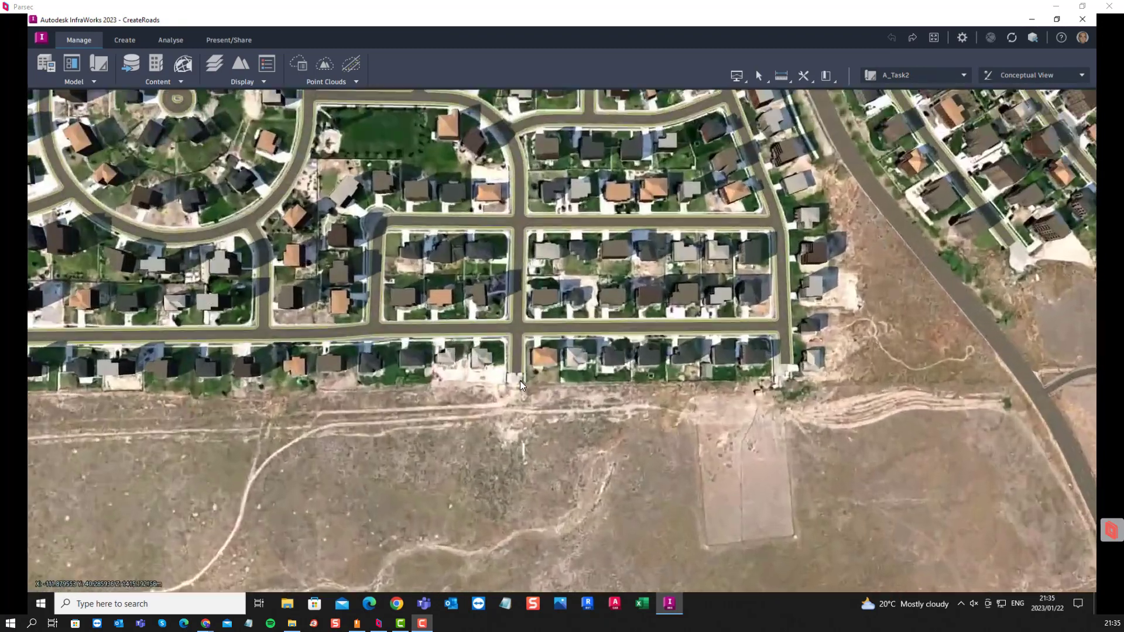
scroll(516, 378, up, 10)
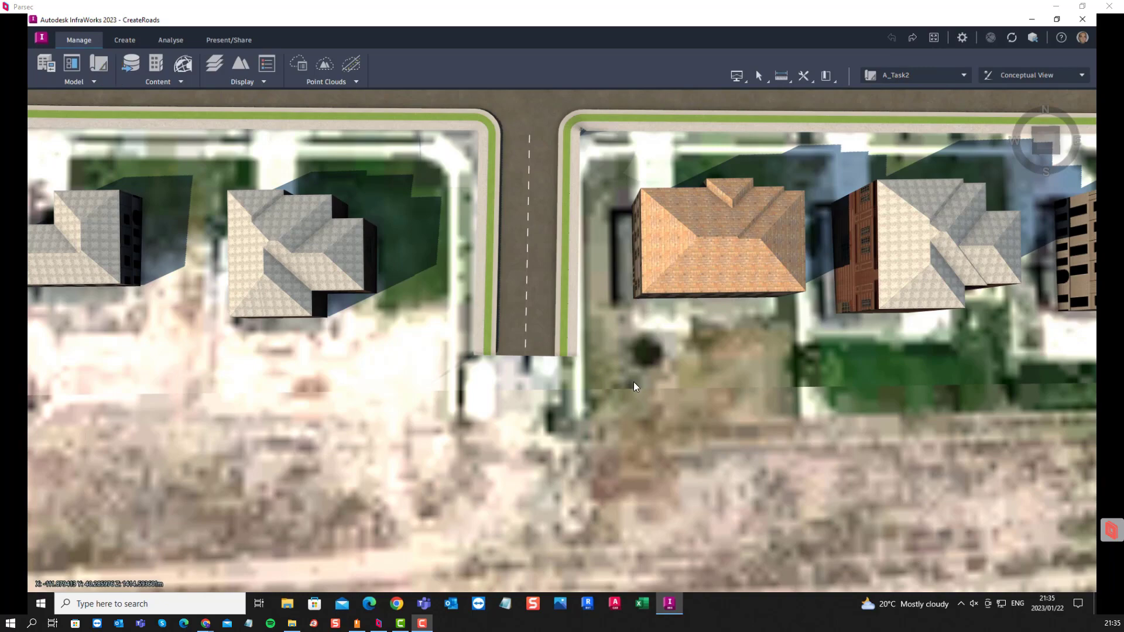
scroll(633, 381, down, 5)
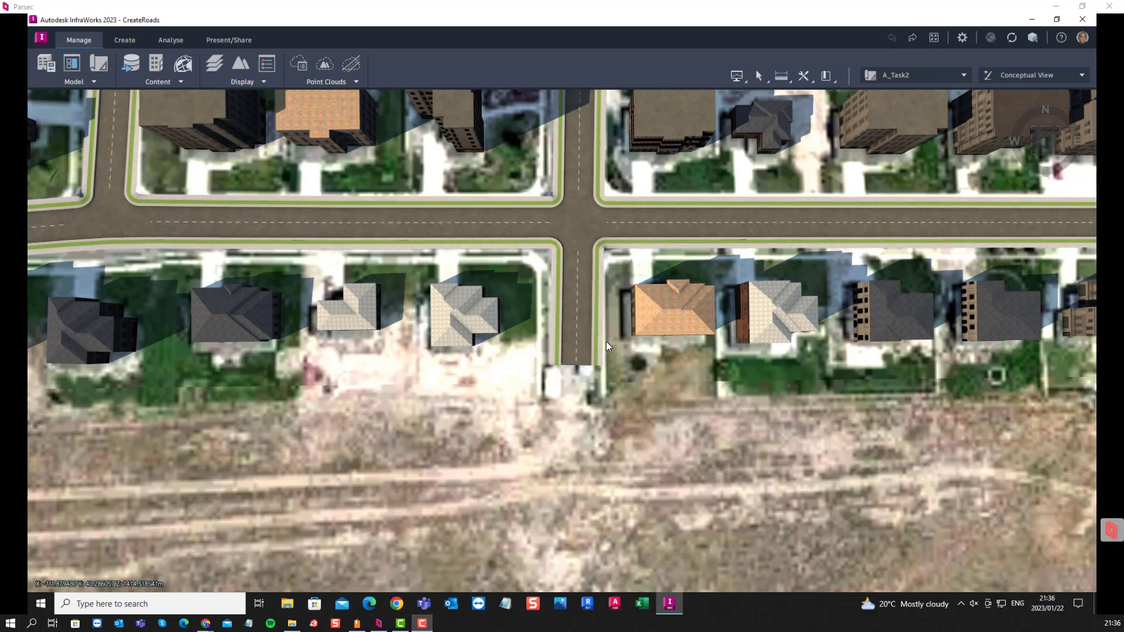
scroll(571, 321, up, 3)
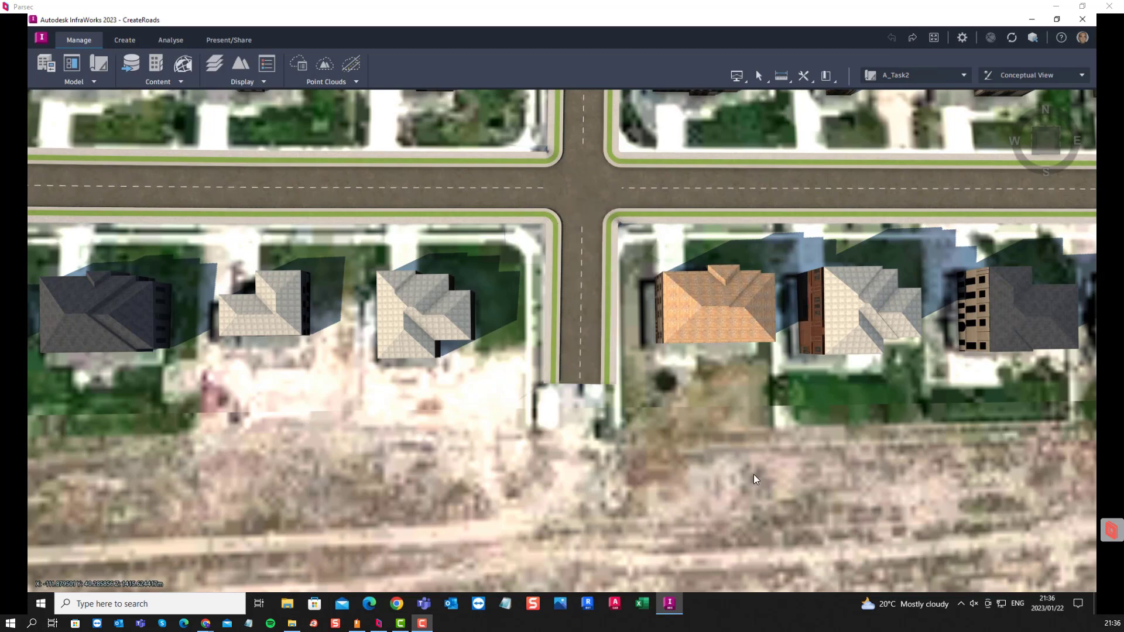
Convert the dead-end S Jamaica Way stub south of the intersection to a component road
click(580, 320)
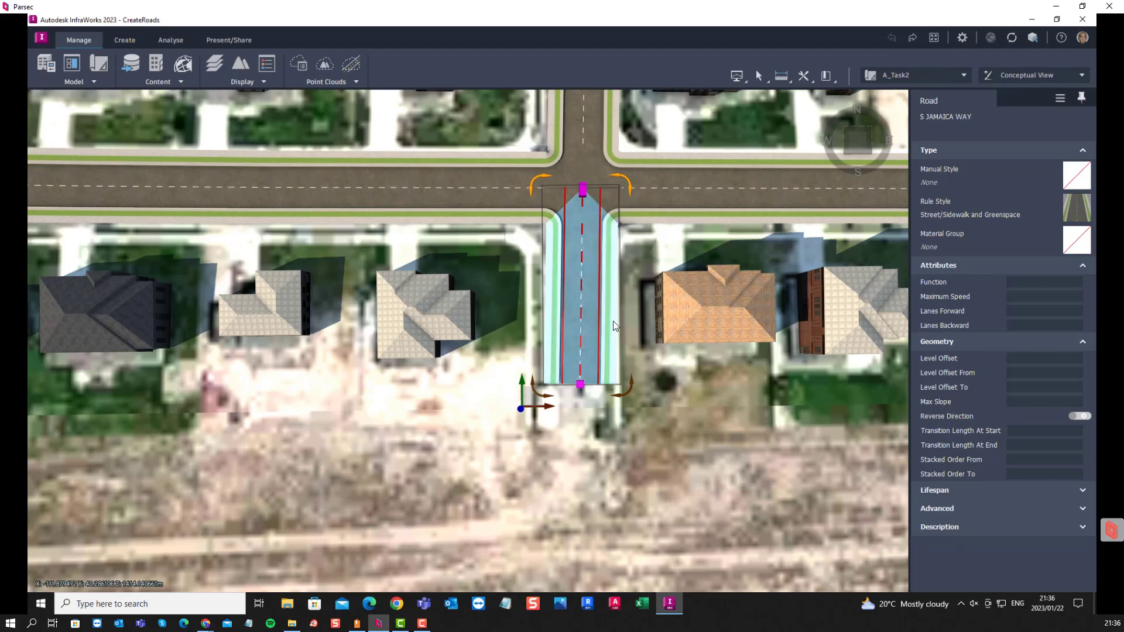
right_click(591, 335)
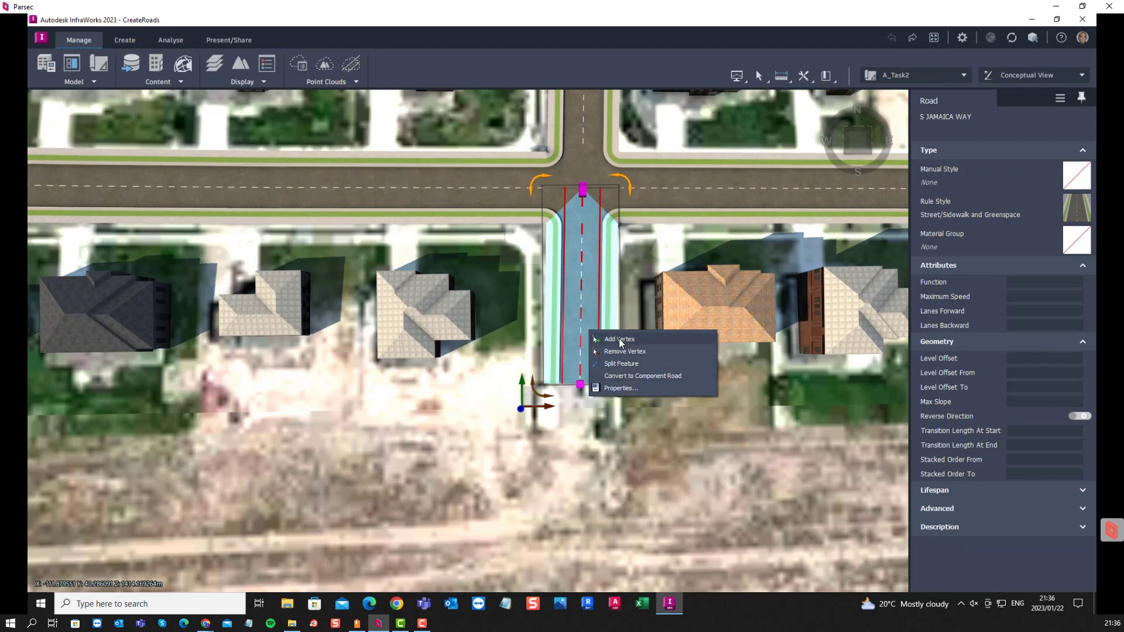
click(638, 378)
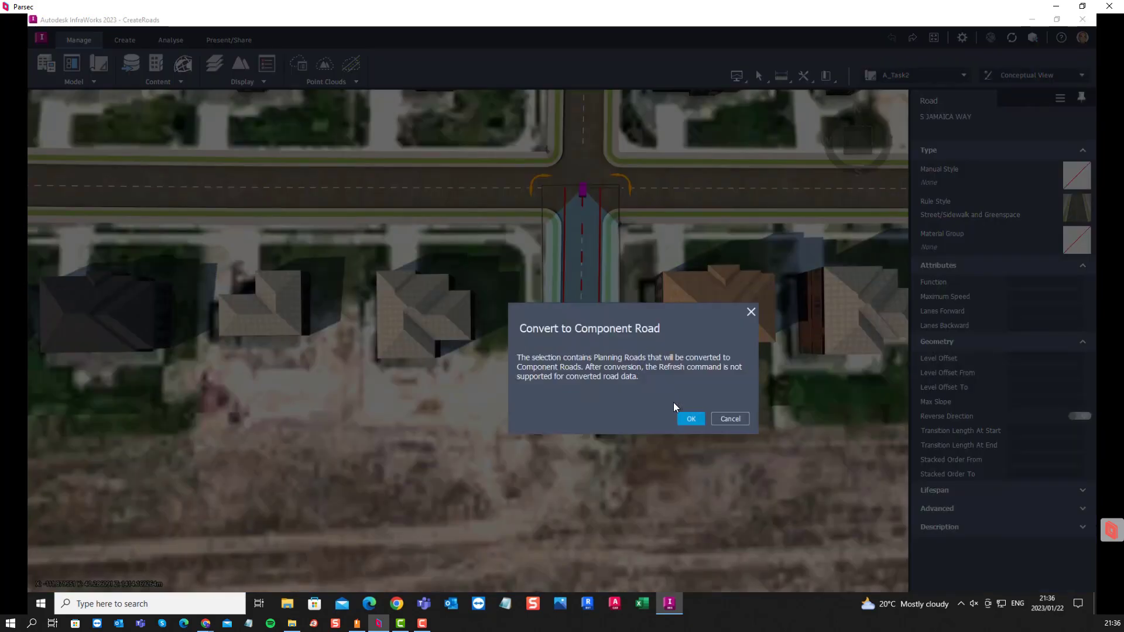
click(691, 419)
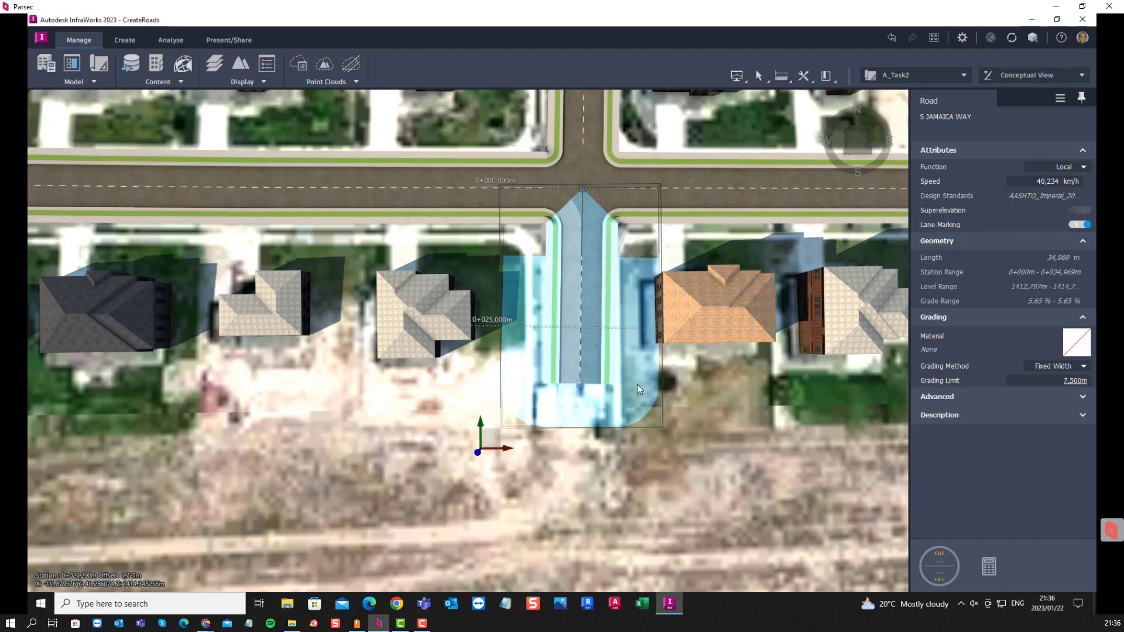
Extend the southern end of S Jamaica Way into the open land, to a total length of about 85 m
scroll(627, 389, down, 2)
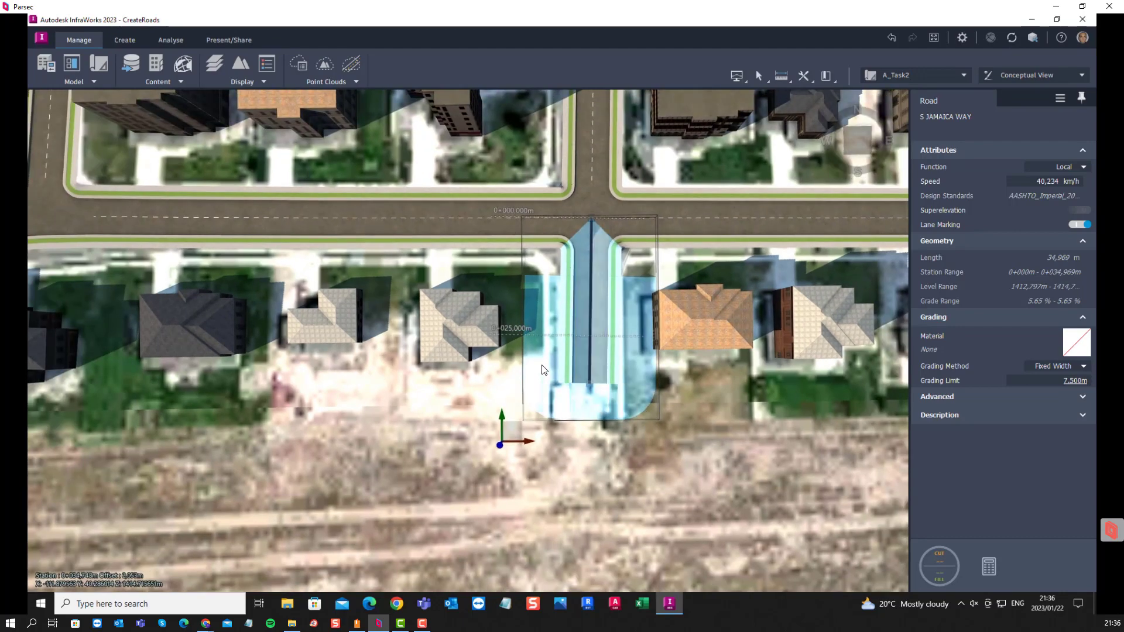
scroll(542, 368, down, 5)
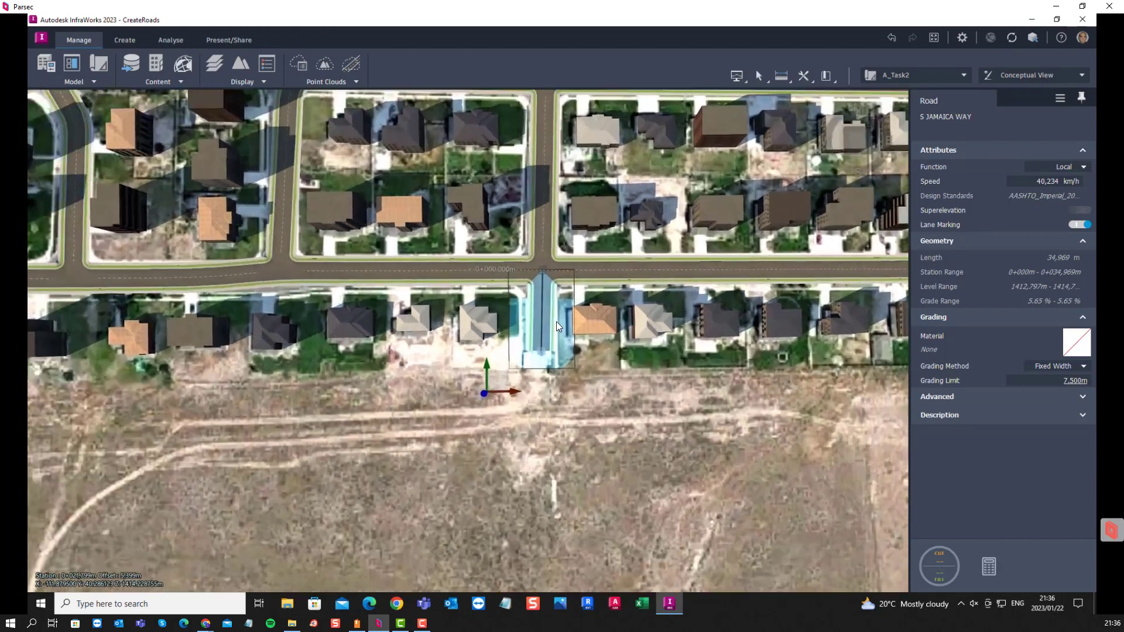
scroll(556, 321, up, 4)
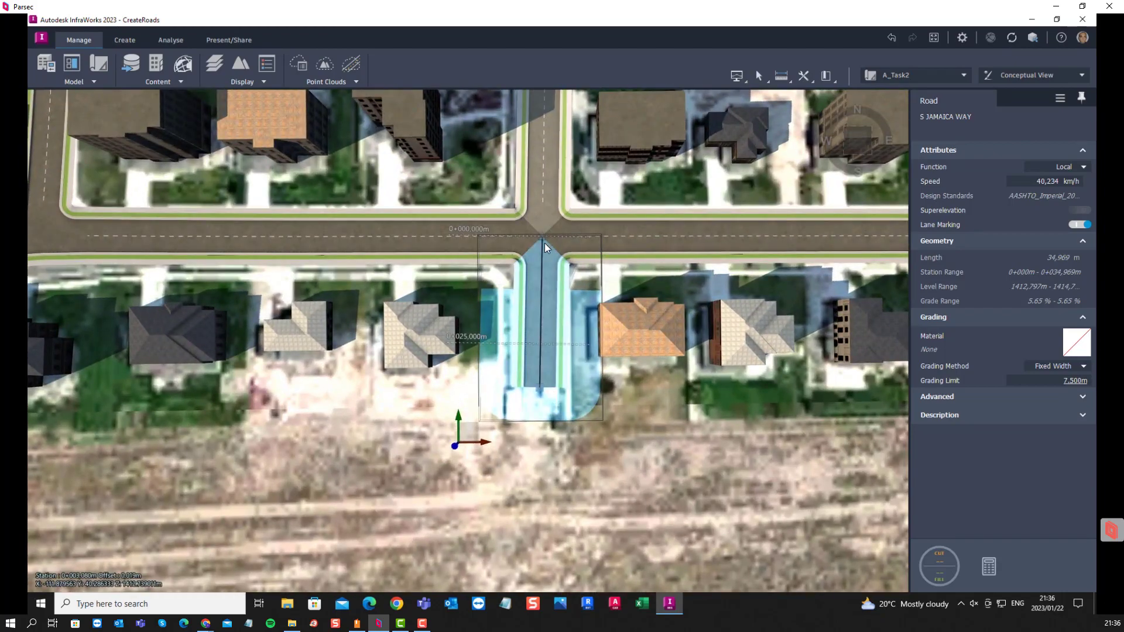
scroll(545, 243, down, 2)
scroll(532, 348, up, 8)
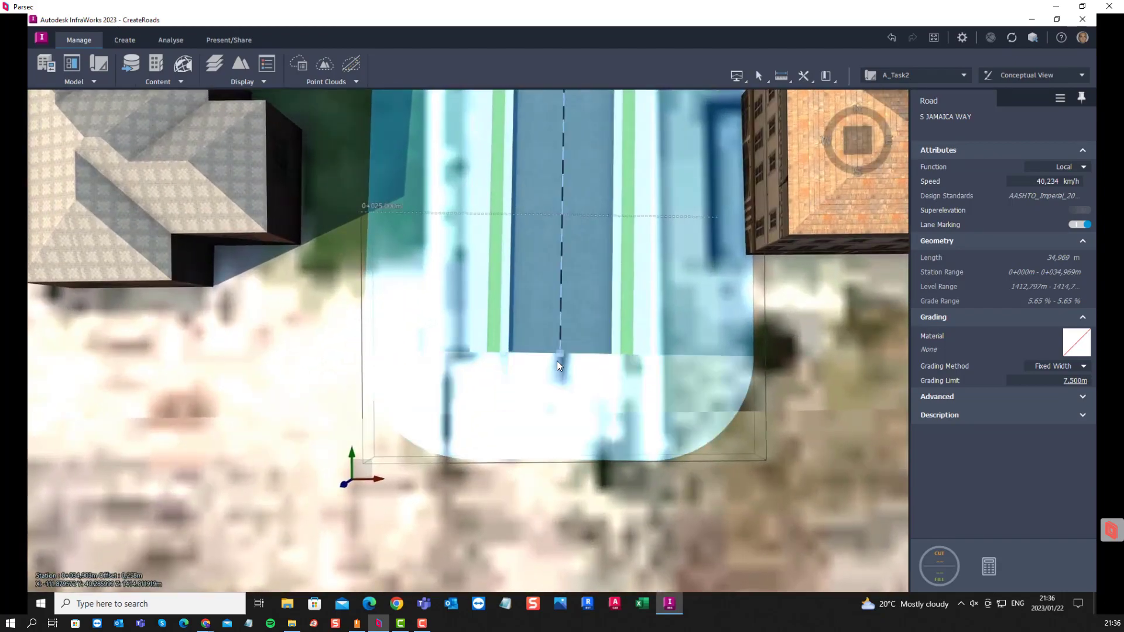
scroll(561, 353, down, 3)
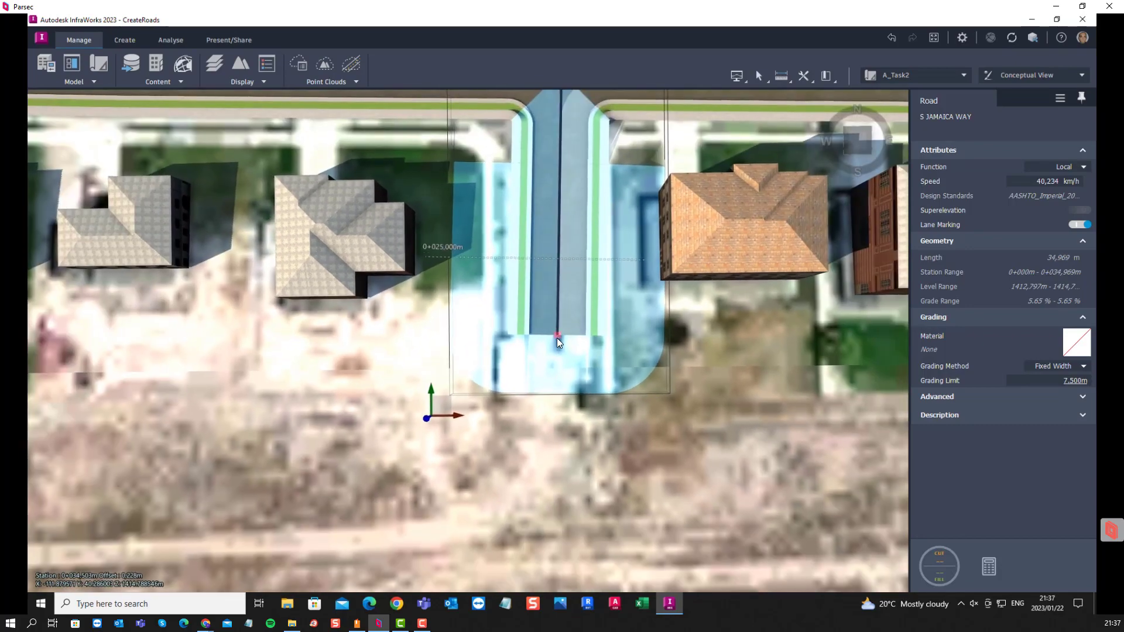
scroll(557, 338, down, 4)
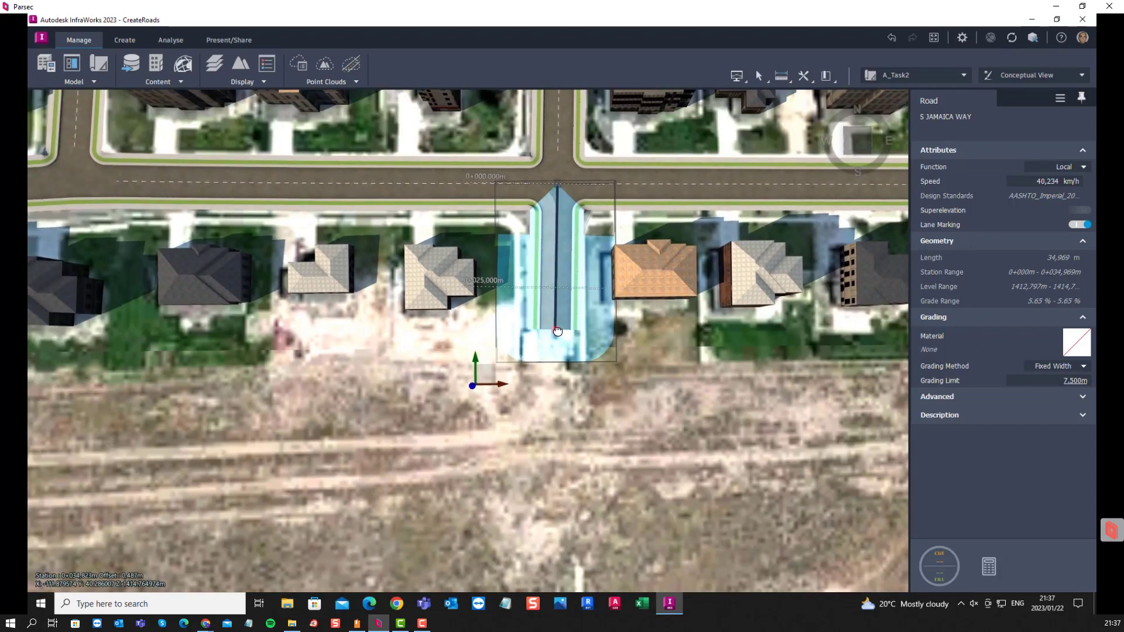
drag(557, 331, 563, 421)
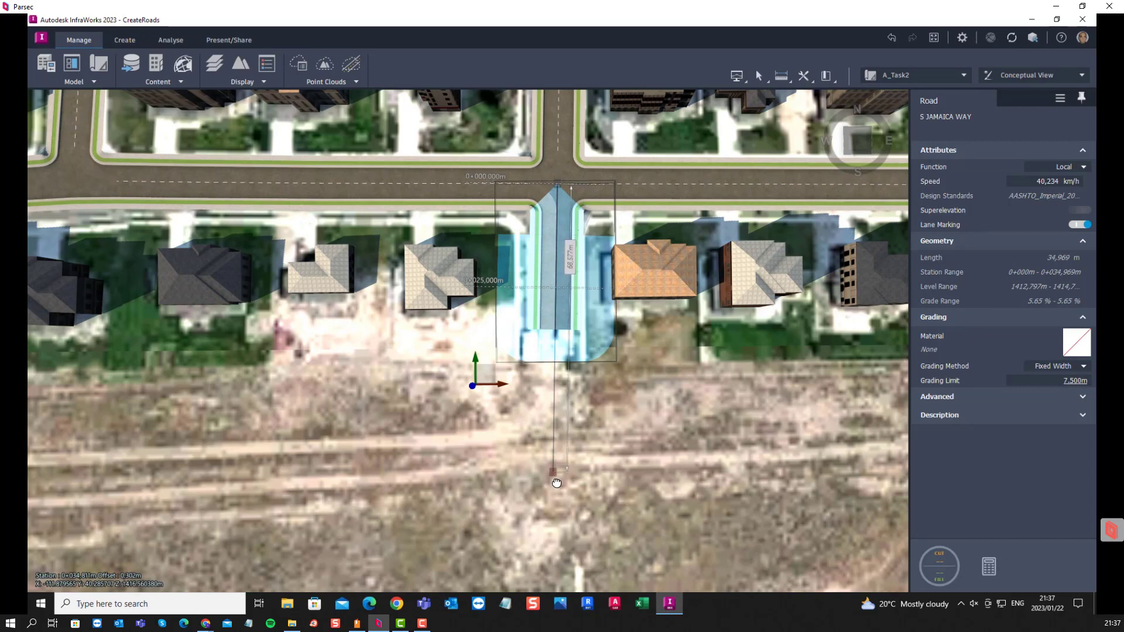
drag(556, 483, 551, 545)
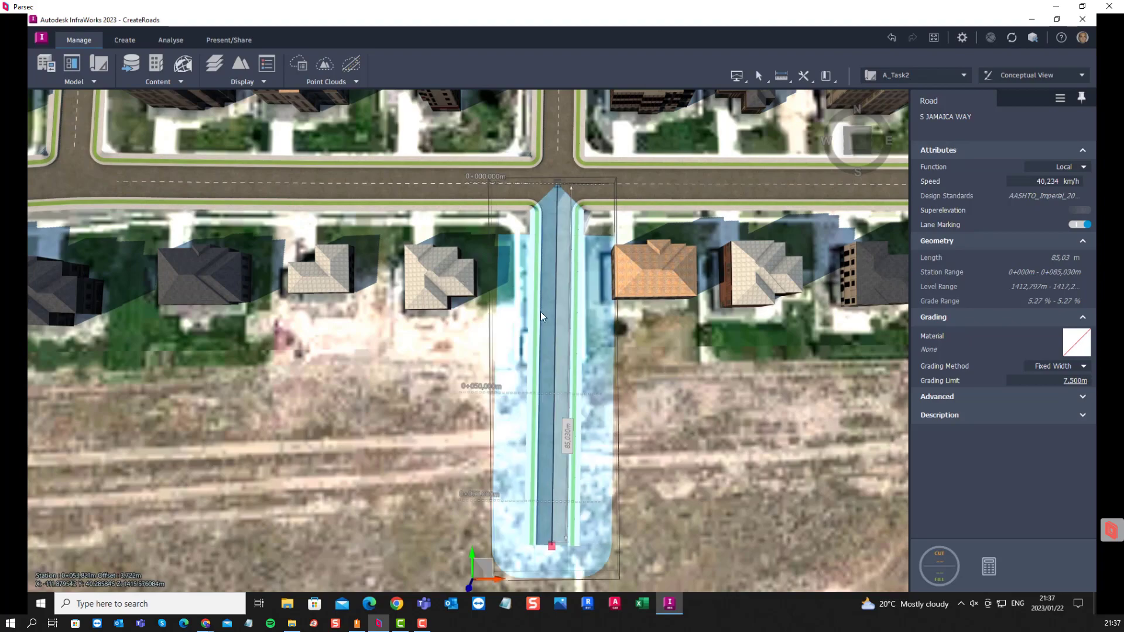
Try extending the road's southern end to a total length of about 131 m, and undo that extension
scroll(540, 311, down, 10)
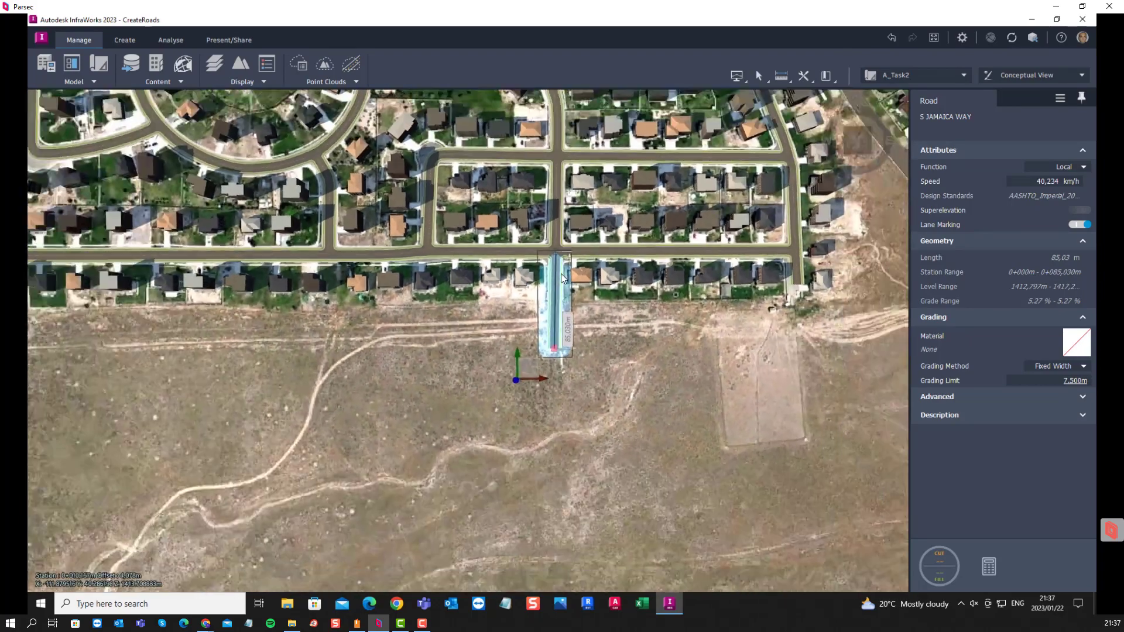
scroll(561, 278, up, 10)
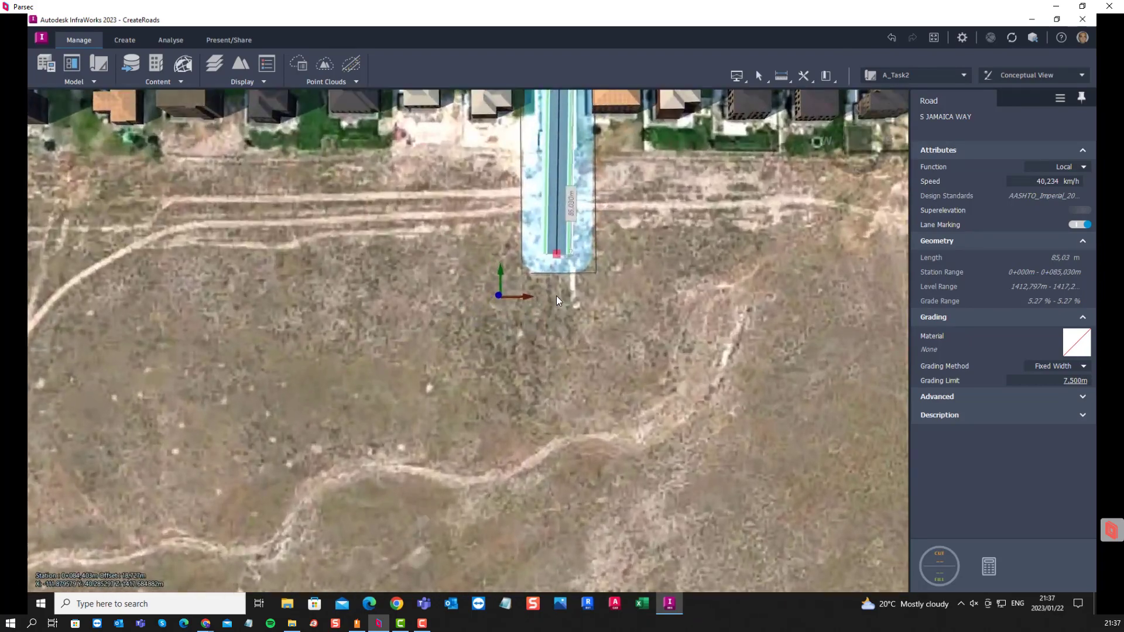
drag(557, 253, 571, 371)
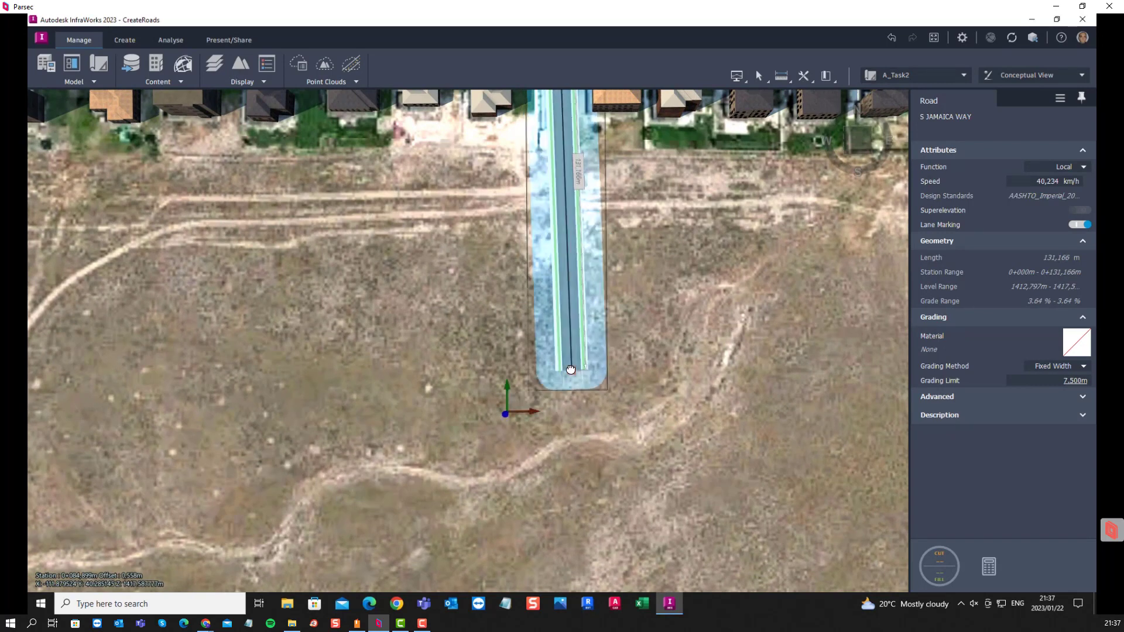
key(ctrl+z)
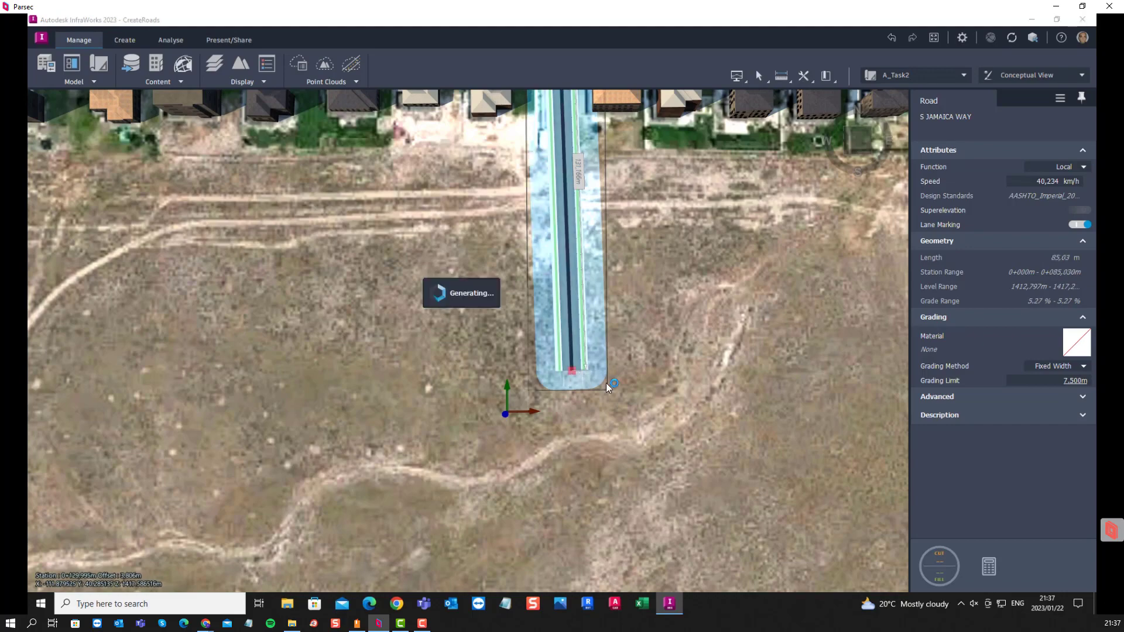
Extend the road's southern end straight south to a total length of about 141 m and deselect the road
scroll(528, 368, down, 3)
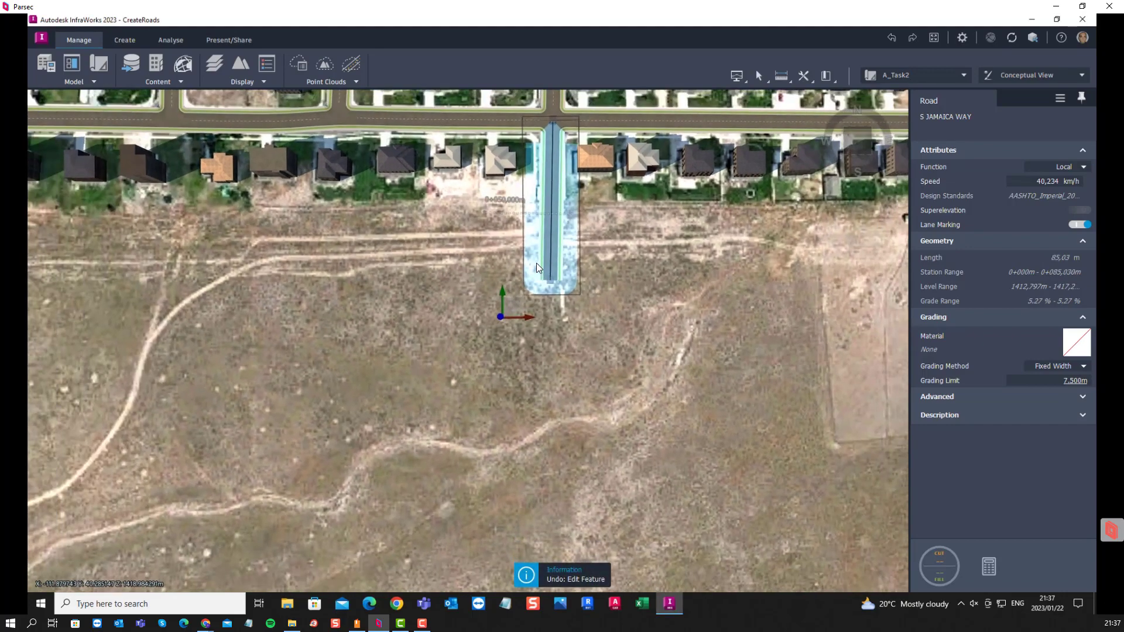
scroll(537, 264, up, 2)
drag(552, 285, 550, 414)
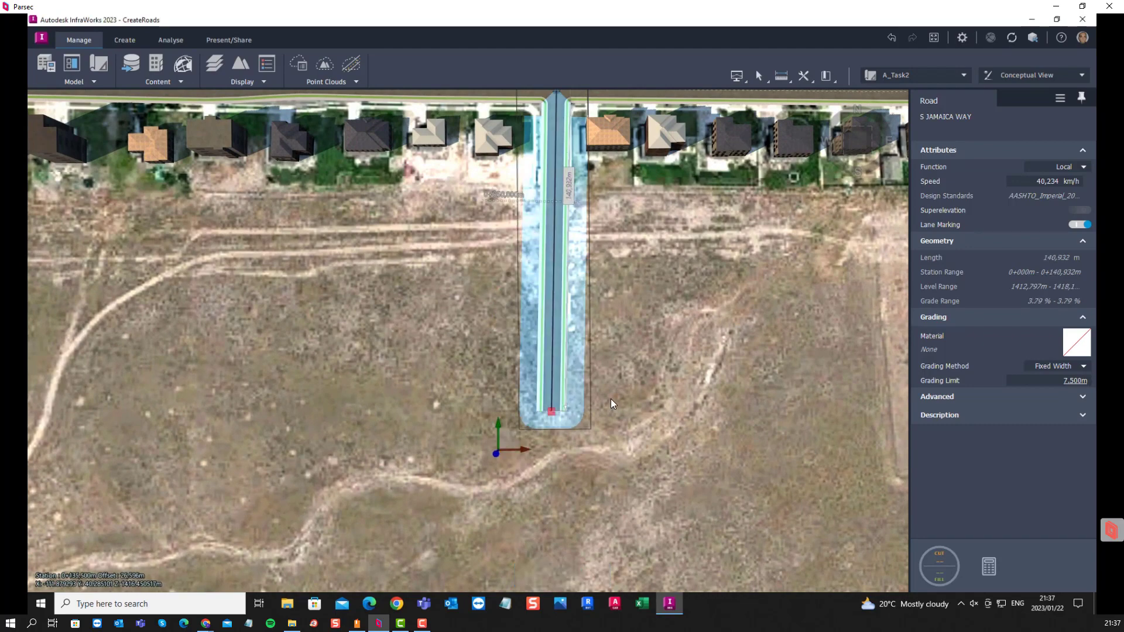
scroll(610, 398, down, 1)
scroll(550, 367, up, 4)
key(Escape)
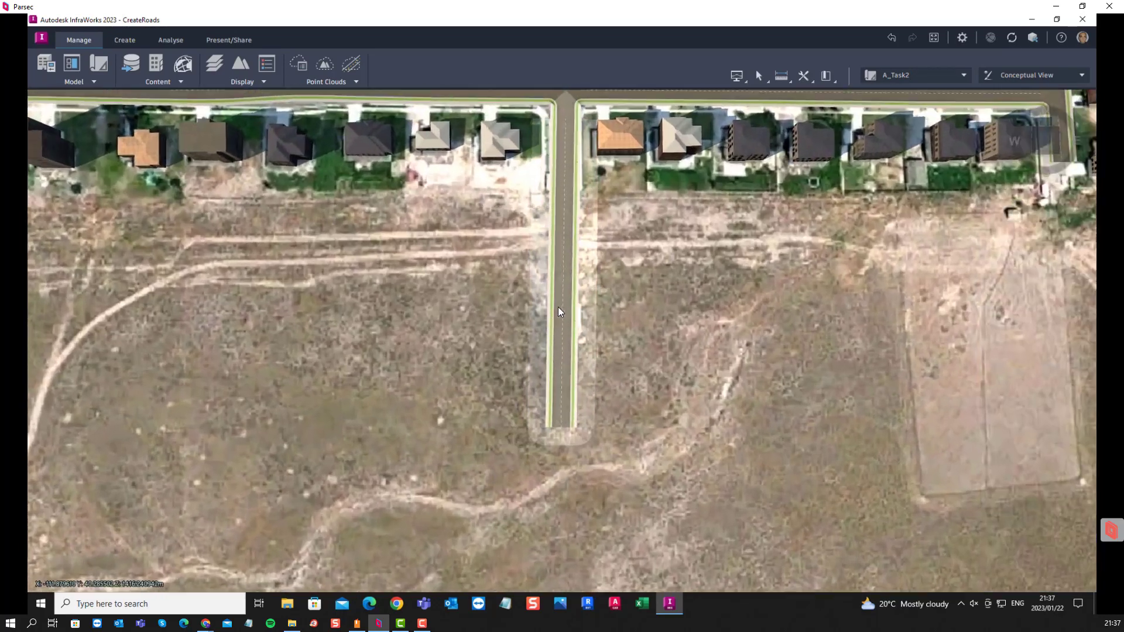
Add a curve point on the centreline of the extended S Jamaica Way, in its southern part over the open land
click(560, 388)
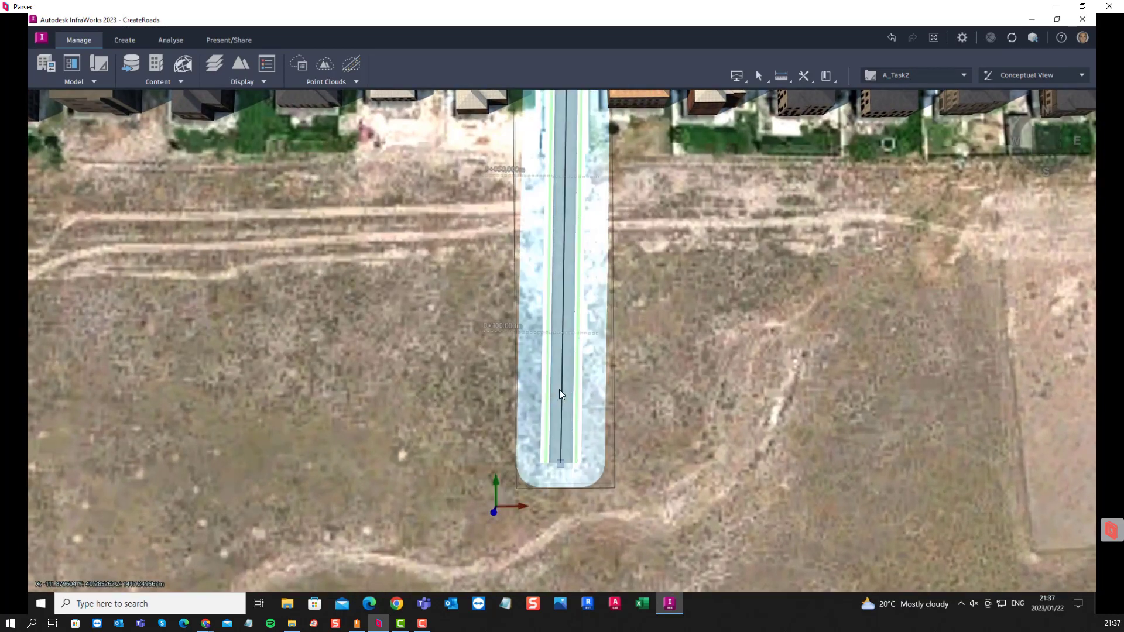
scroll(567, 375, up, 3)
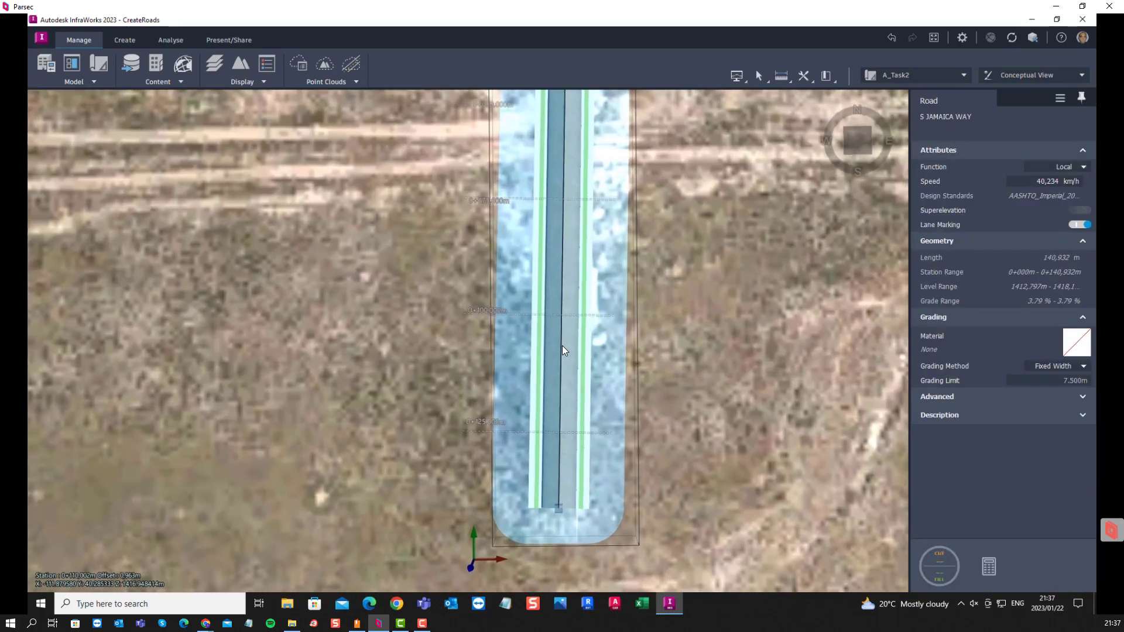
right_click(563, 343)
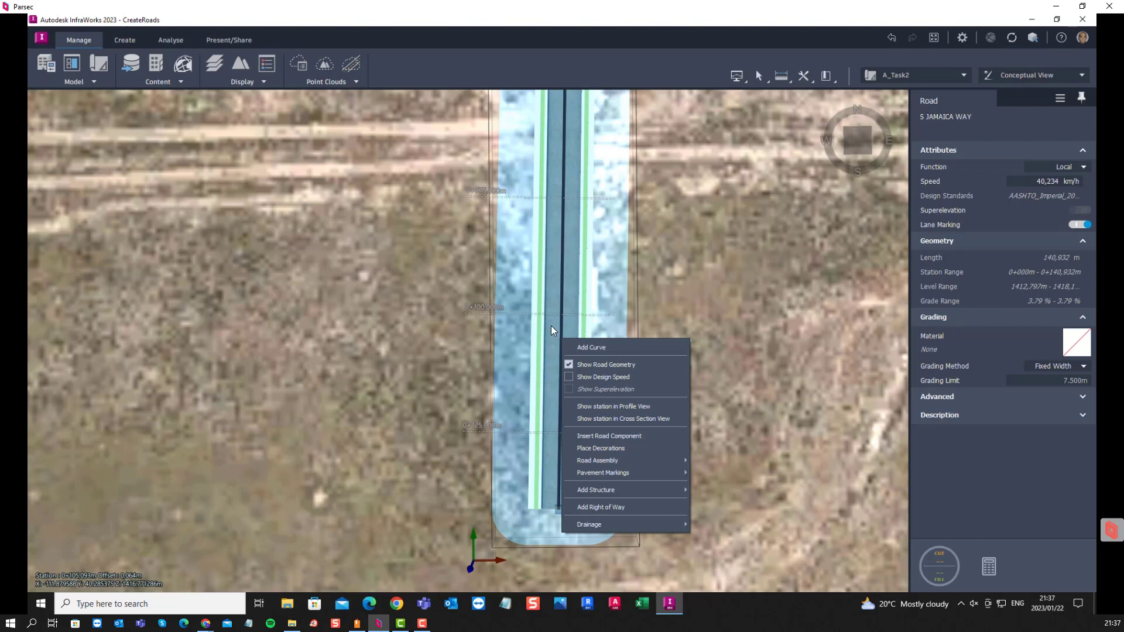
click(558, 327)
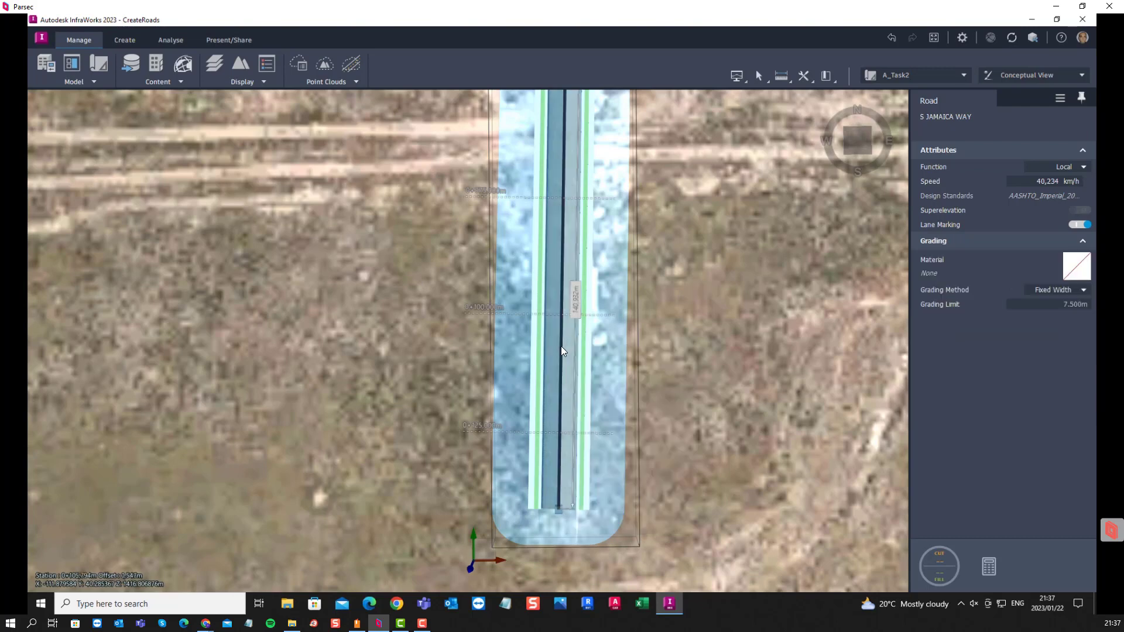
right_click(562, 351)
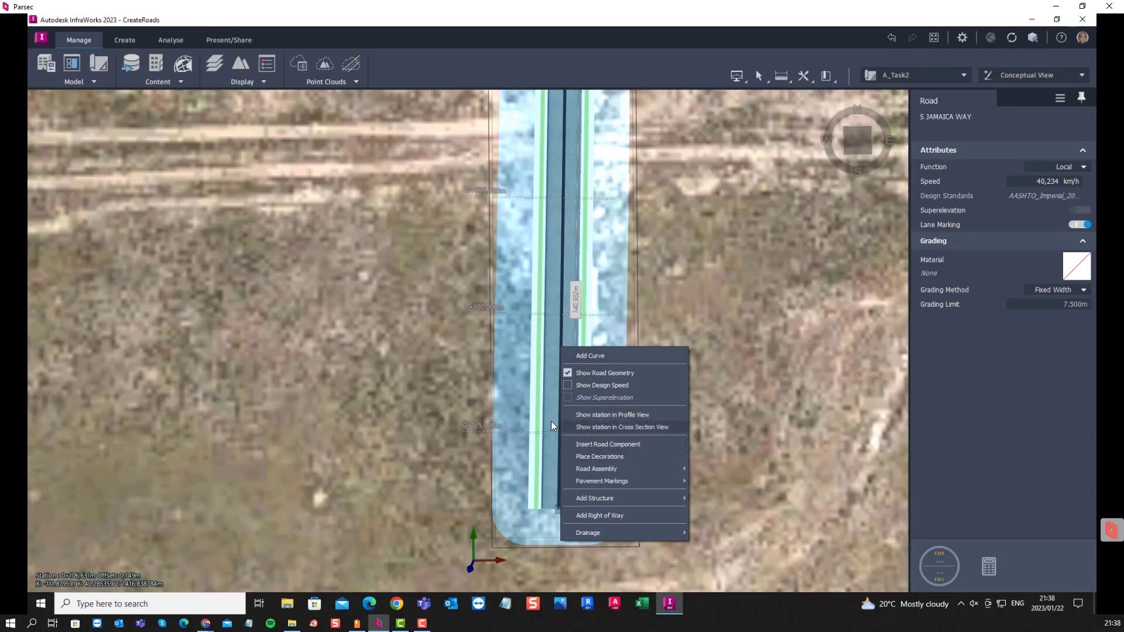
click(592, 357)
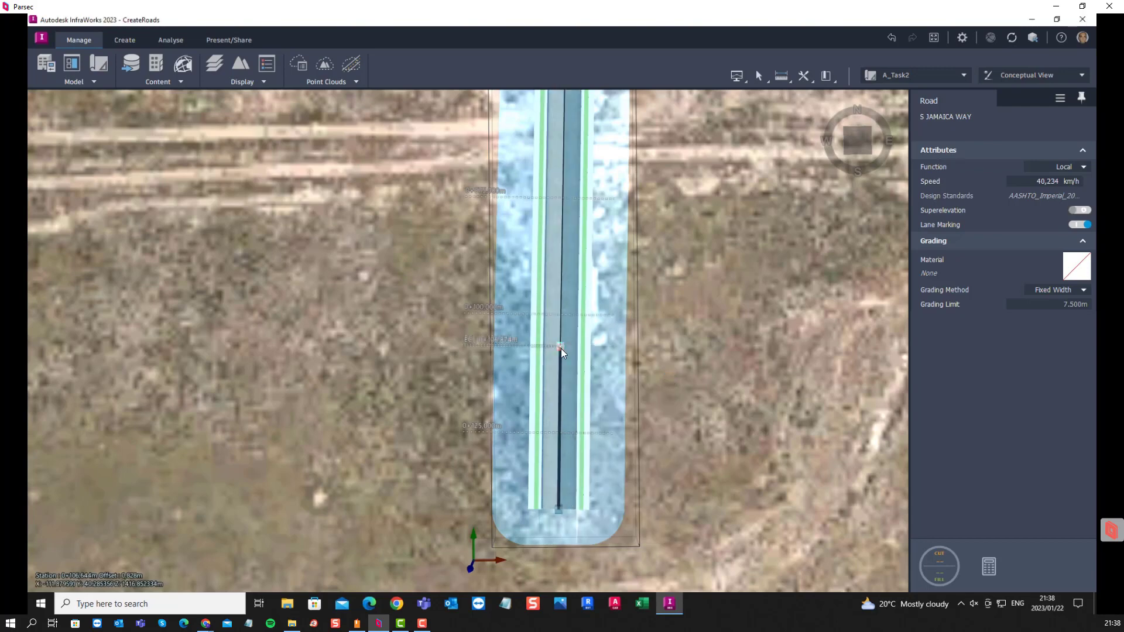
Swing the southern end of S Jamaica Way westward around the curve point, to a total road length of about 178 m
scroll(563, 349, up, 3)
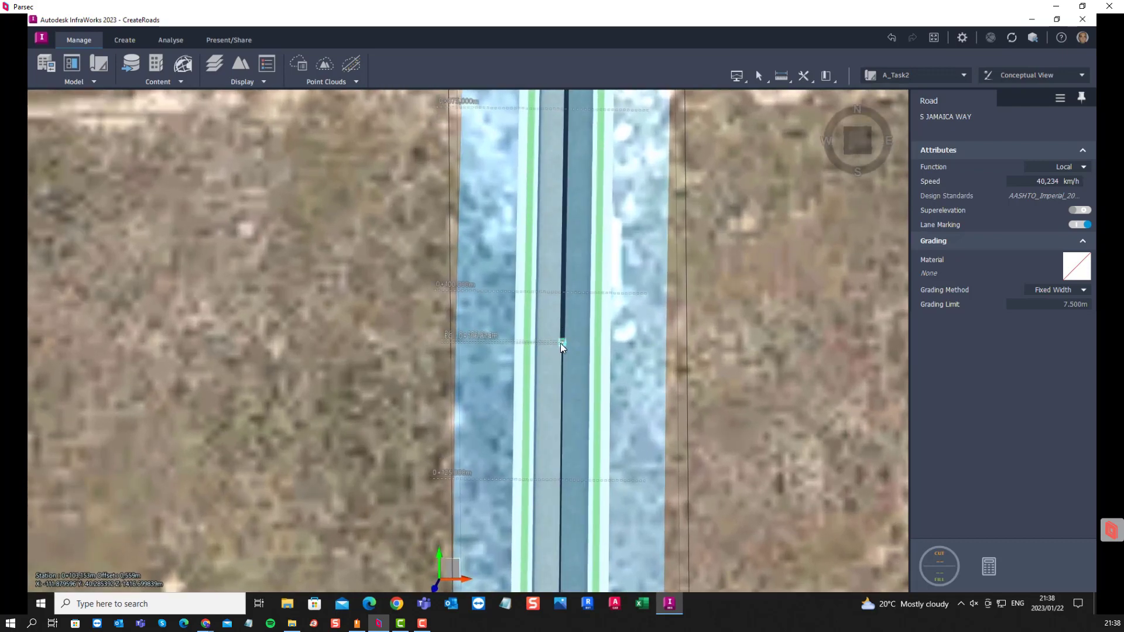
scroll(563, 341, down, 5)
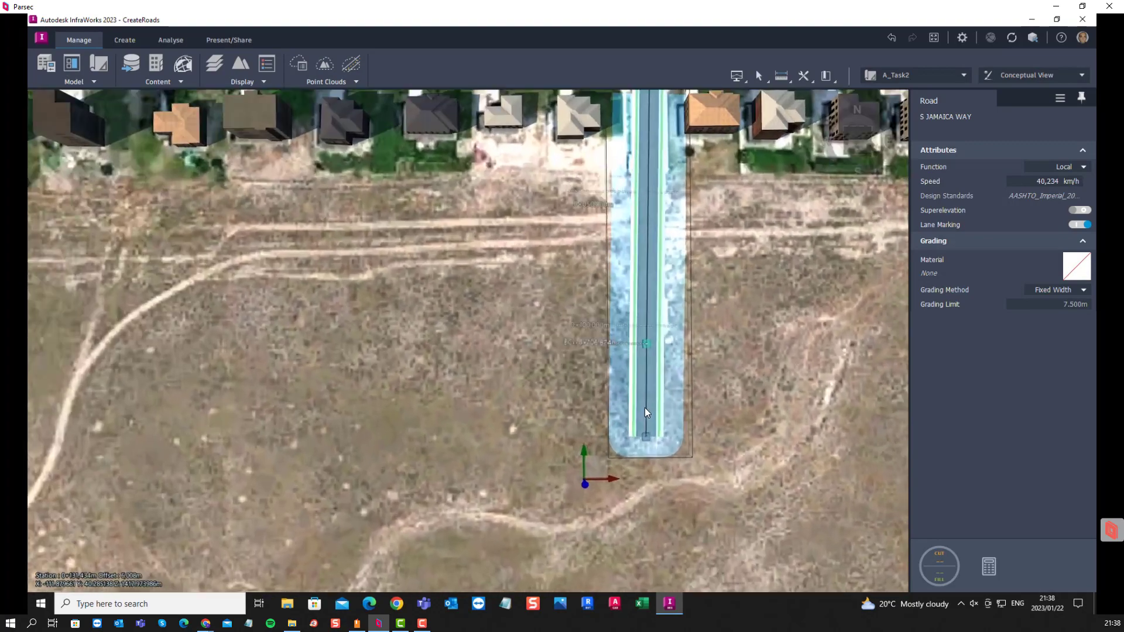
scroll(644, 408, up, 2)
click(649, 396)
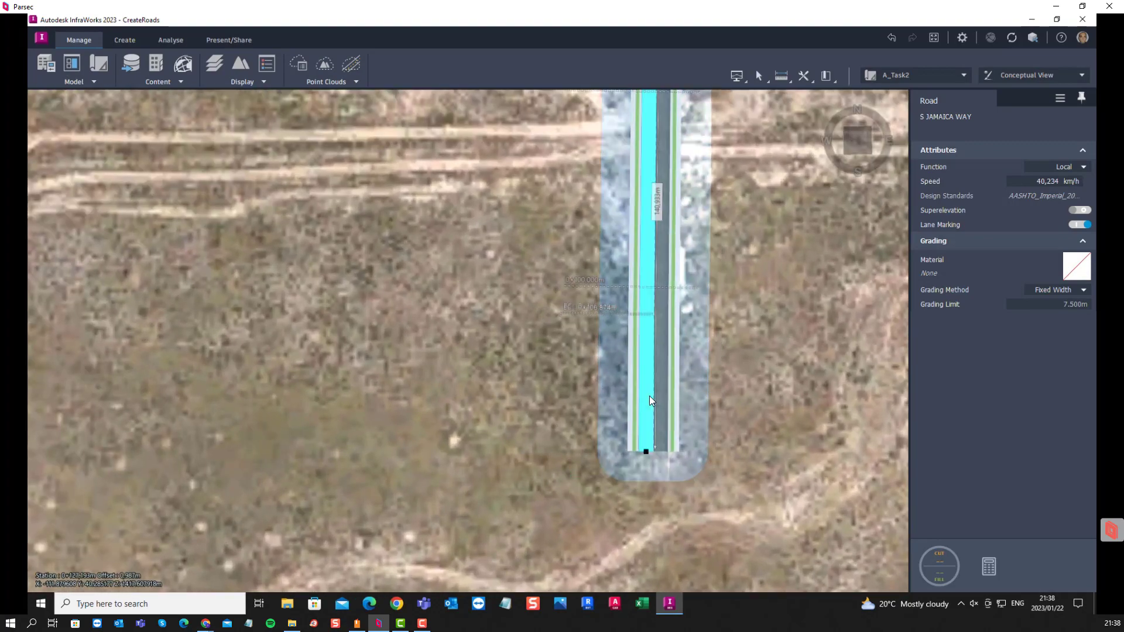
scroll(650, 410, up, 1)
click(655, 425)
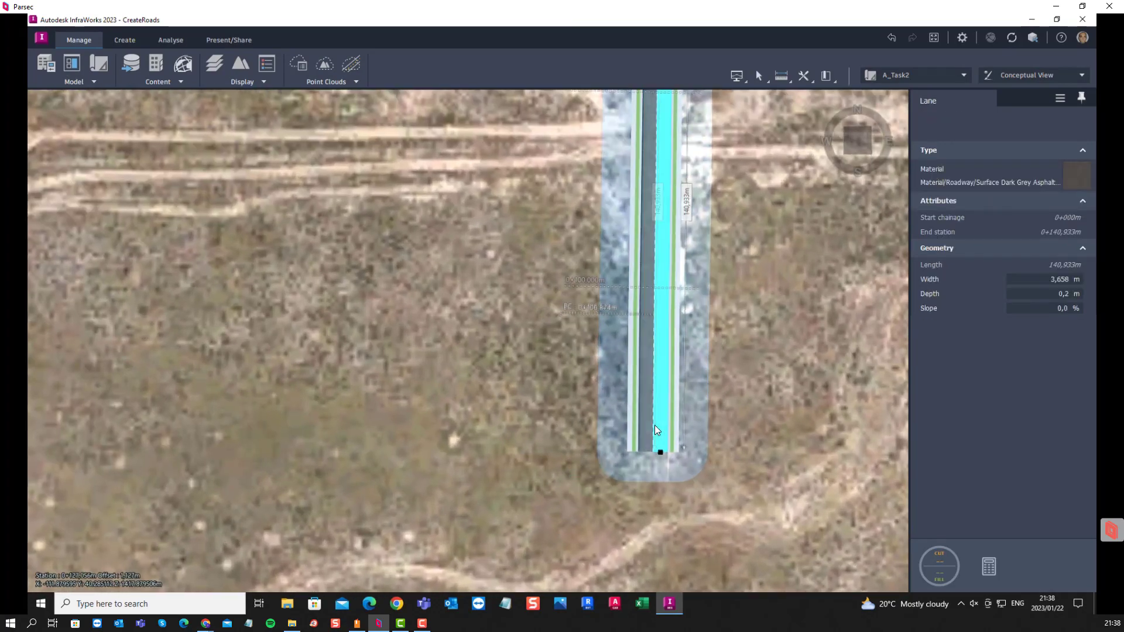
click(656, 443)
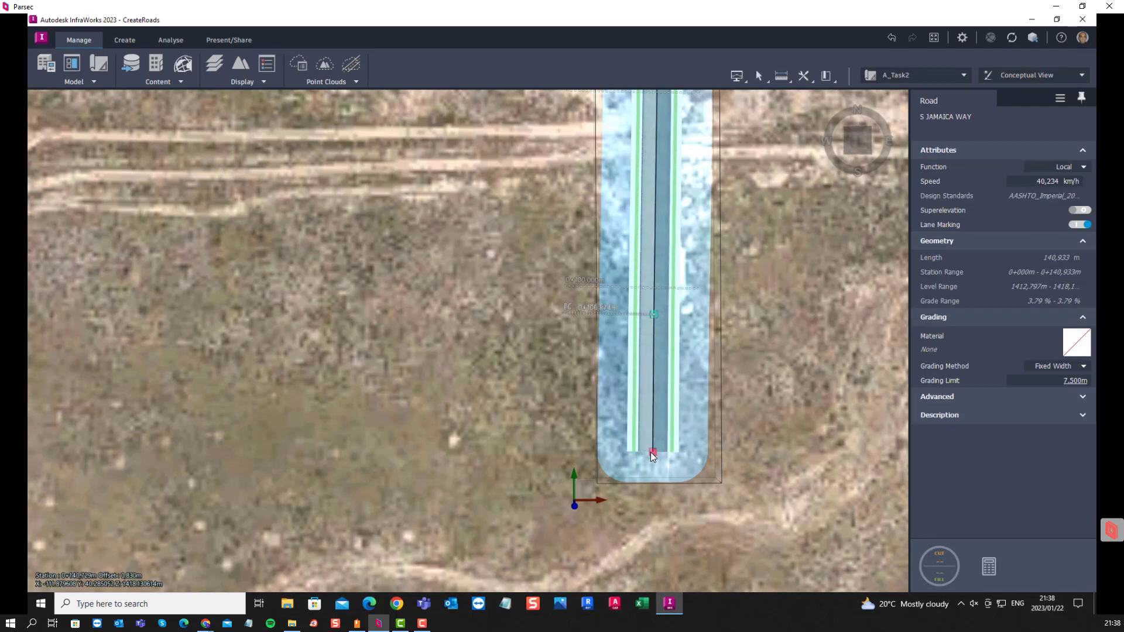
drag(654, 481, 424, 471)
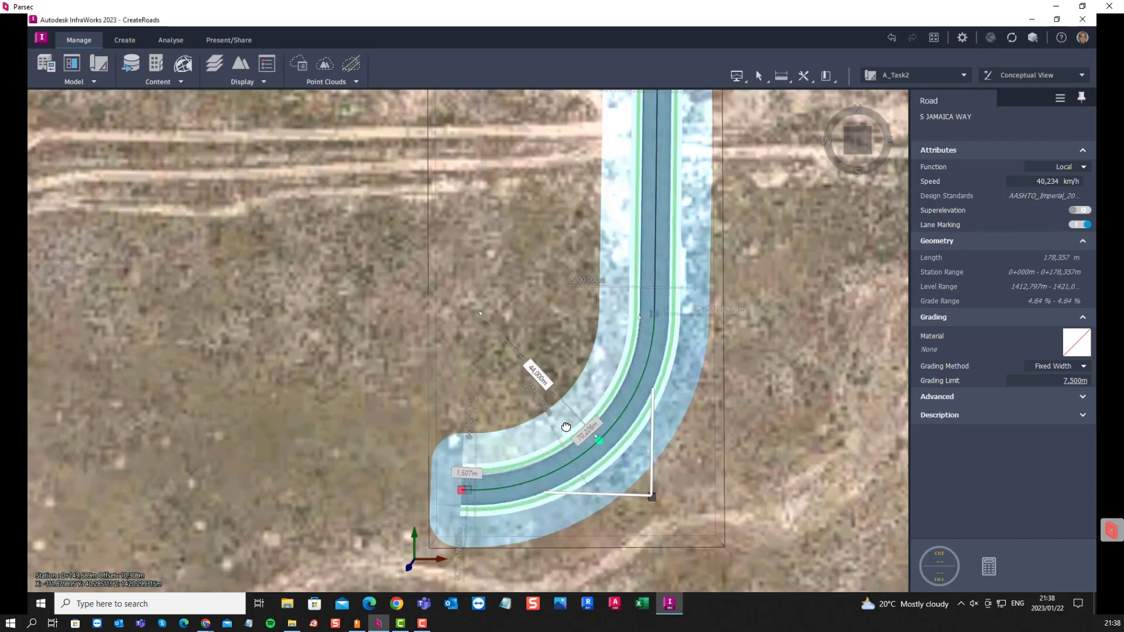
Extend the road's western end further west over the open land, to a total length of about 241 m
scroll(567, 428, down, 2)
scroll(354, 483, up, 5)
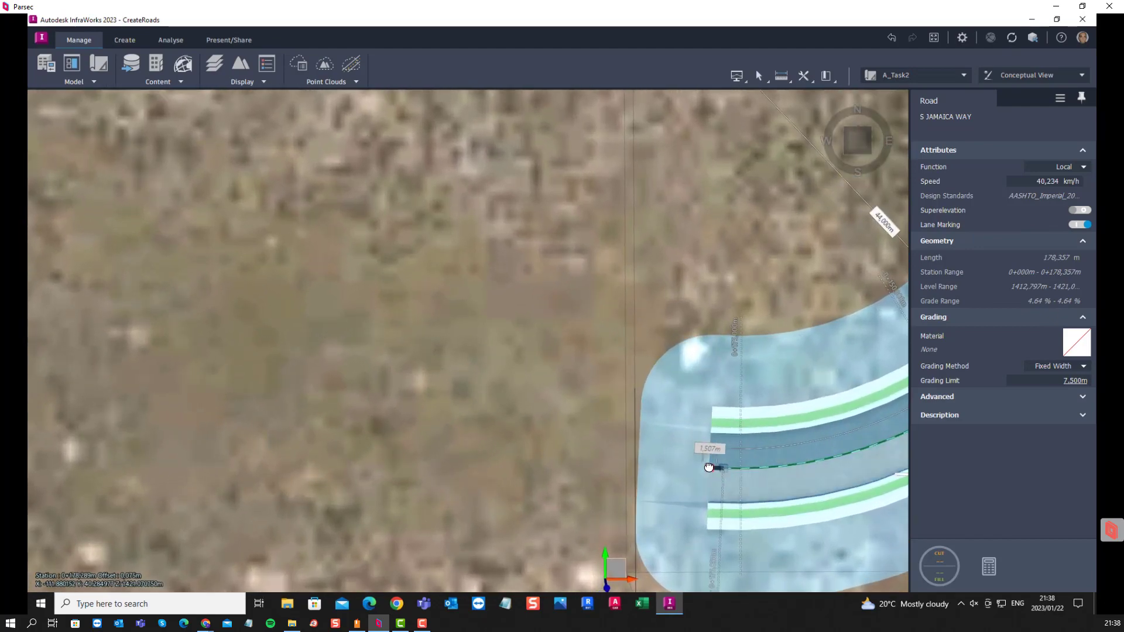
click(708, 467)
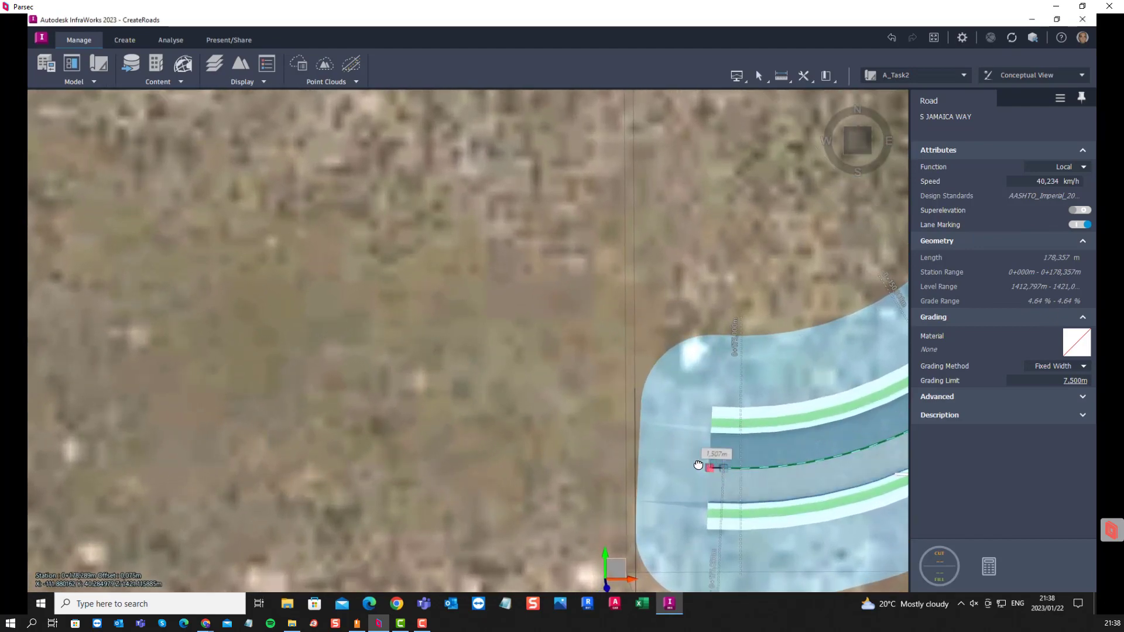
drag(707, 467, 108, 416)
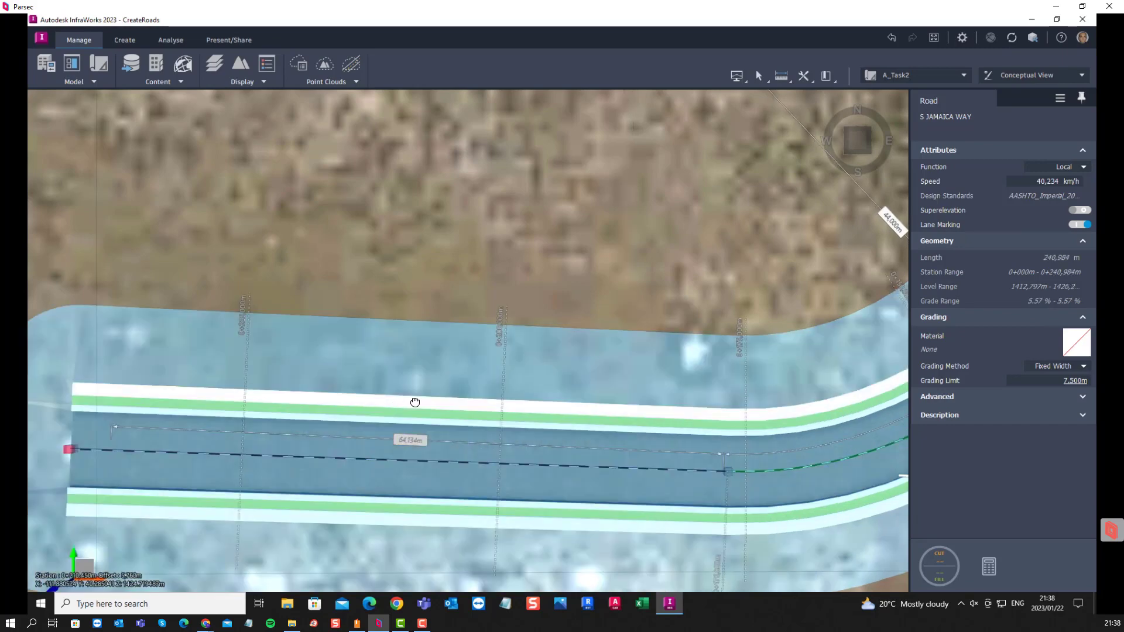
scroll(414, 402, down, 6)
scroll(627, 441, down, 4)
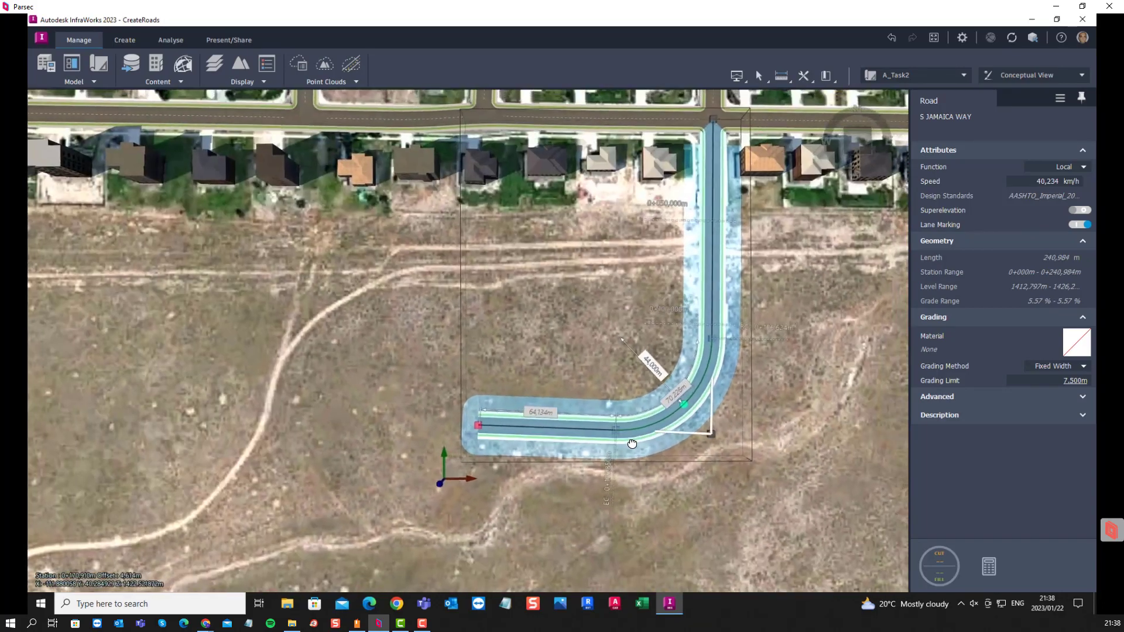
Extend the road's western end across the dirt track to a total length of about 401 m and deselect the road
scroll(693, 405, up, 3)
scroll(715, 380, up, 5)
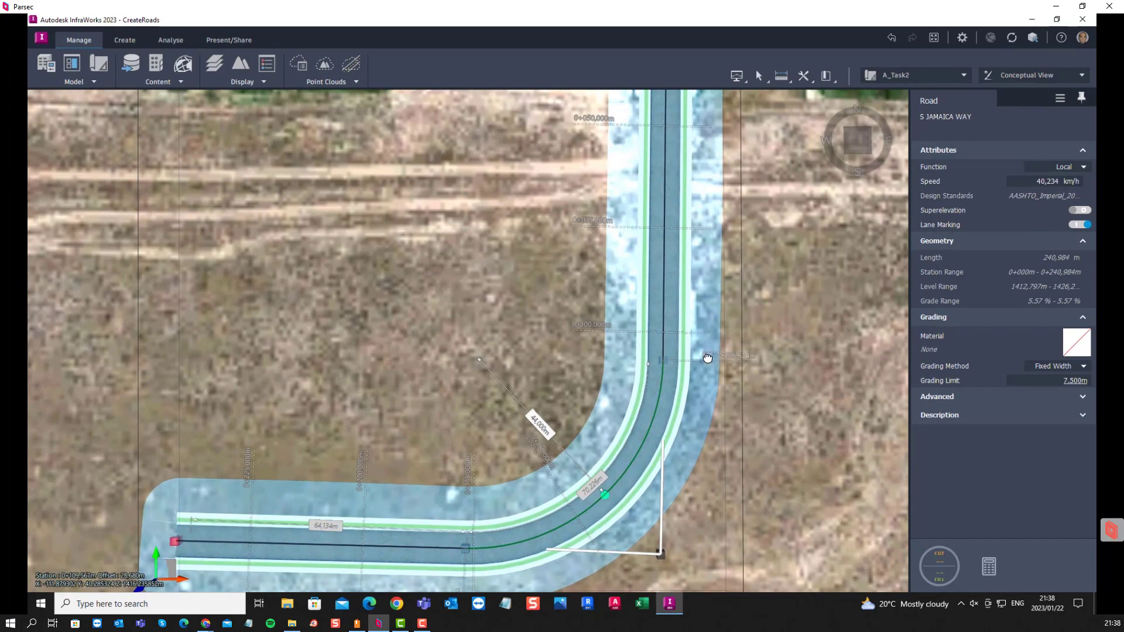
scroll(762, 381, down, 5)
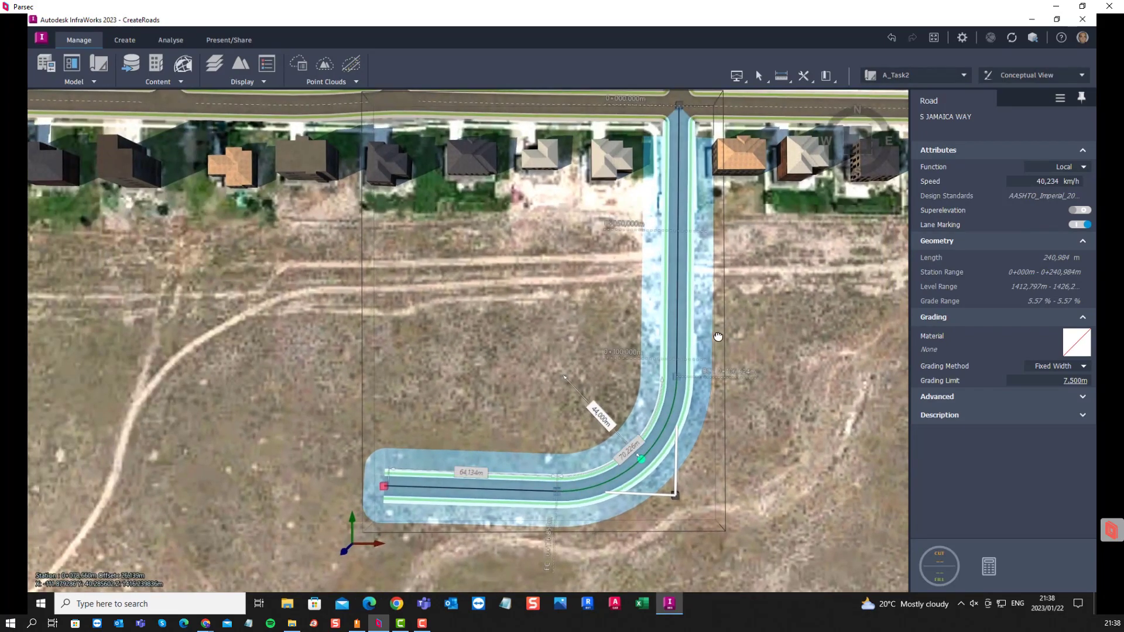
scroll(697, 398, down, 5)
scroll(677, 432, up, 5)
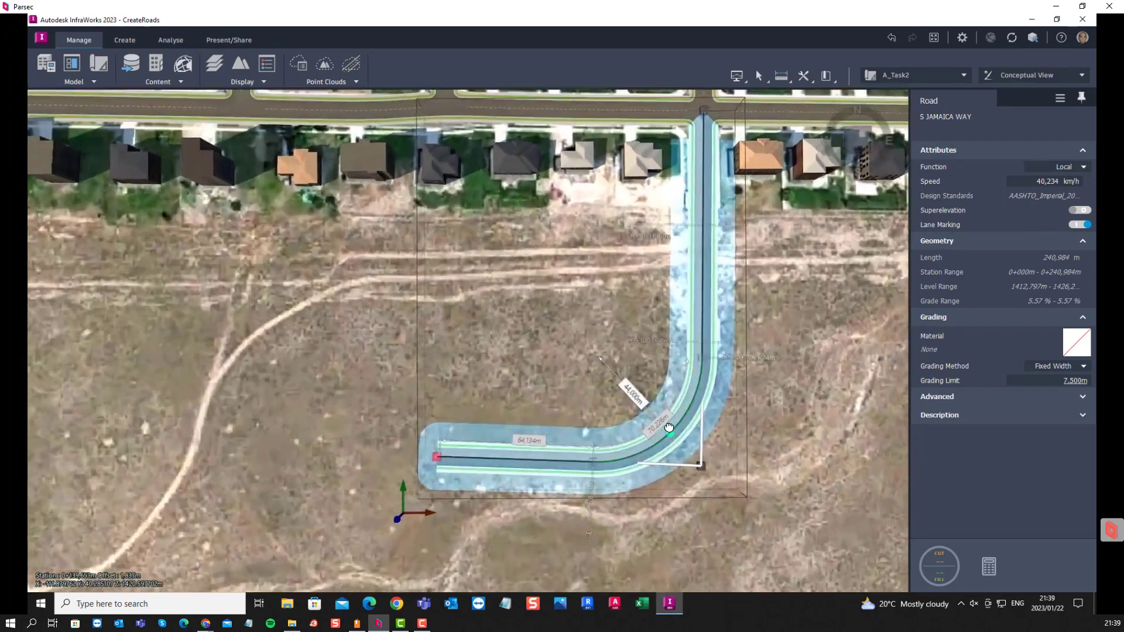
scroll(526, 438, down, 3)
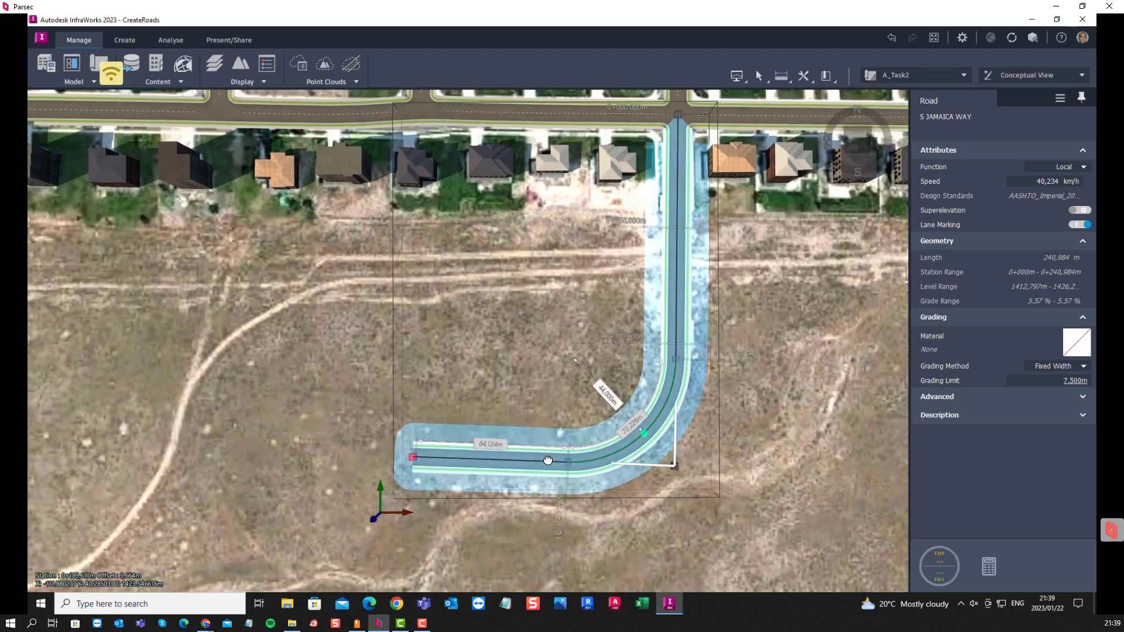
drag(430, 447, 334, 455)
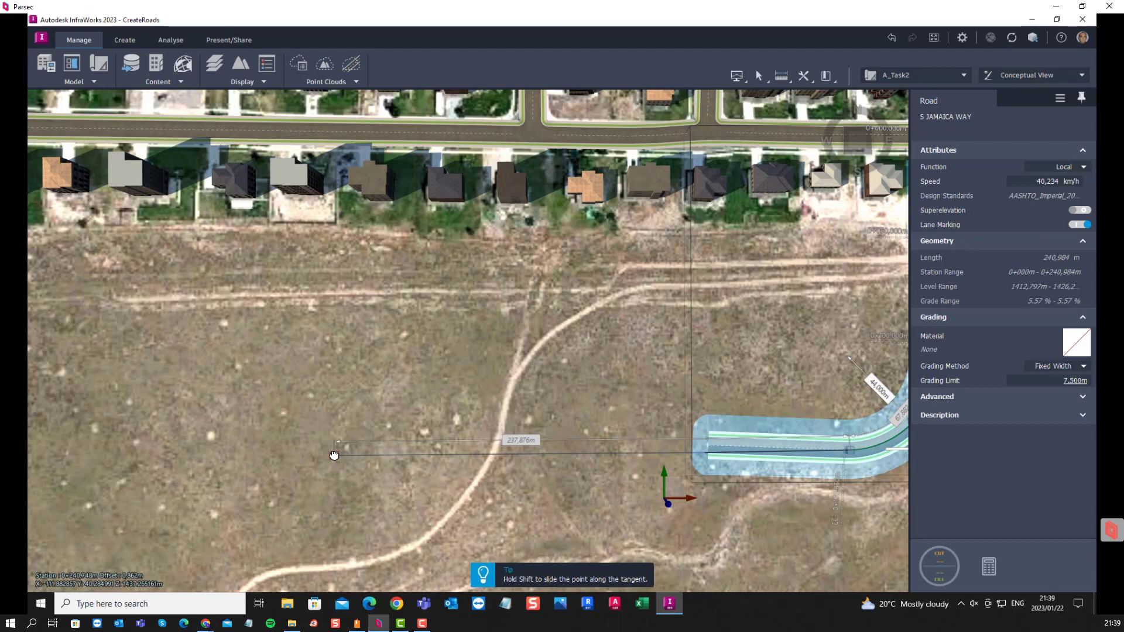
drag(335, 455, 334, 451)
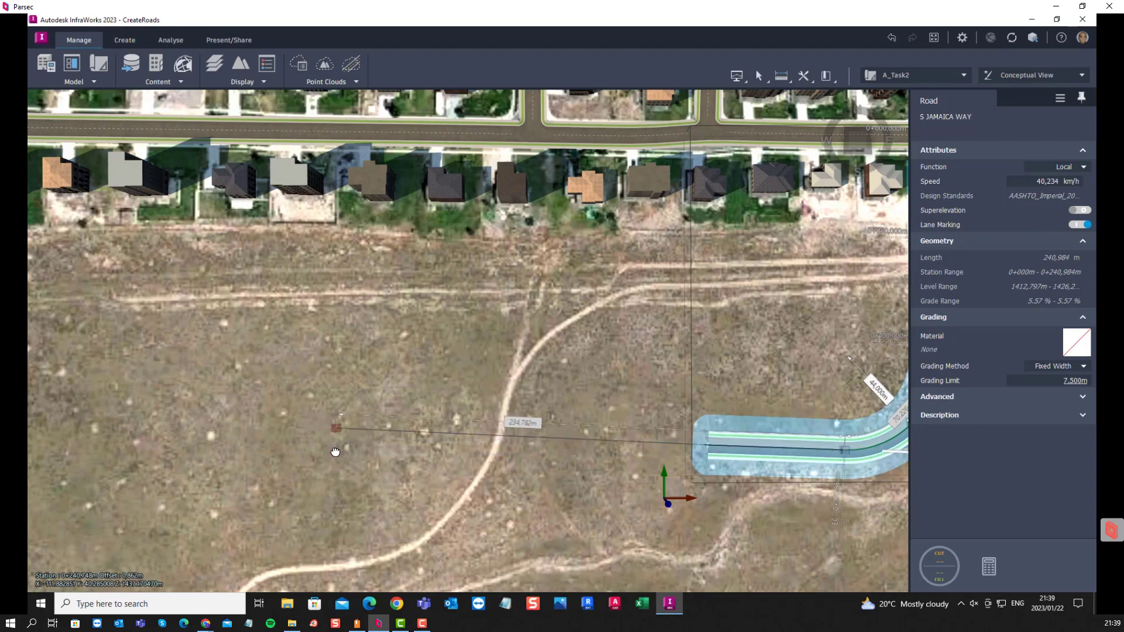
drag(335, 452, 367, 452)
scroll(381, 467, down, 5)
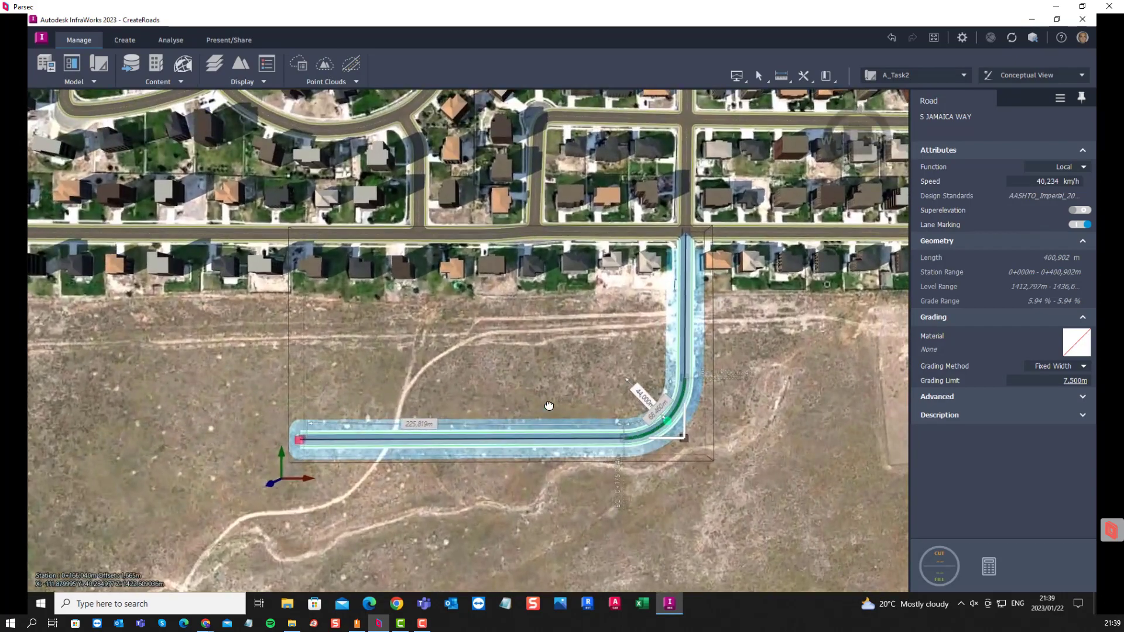
key(Escape)
Set the radius of the road's curve to 65 m
scroll(685, 409, up, 3)
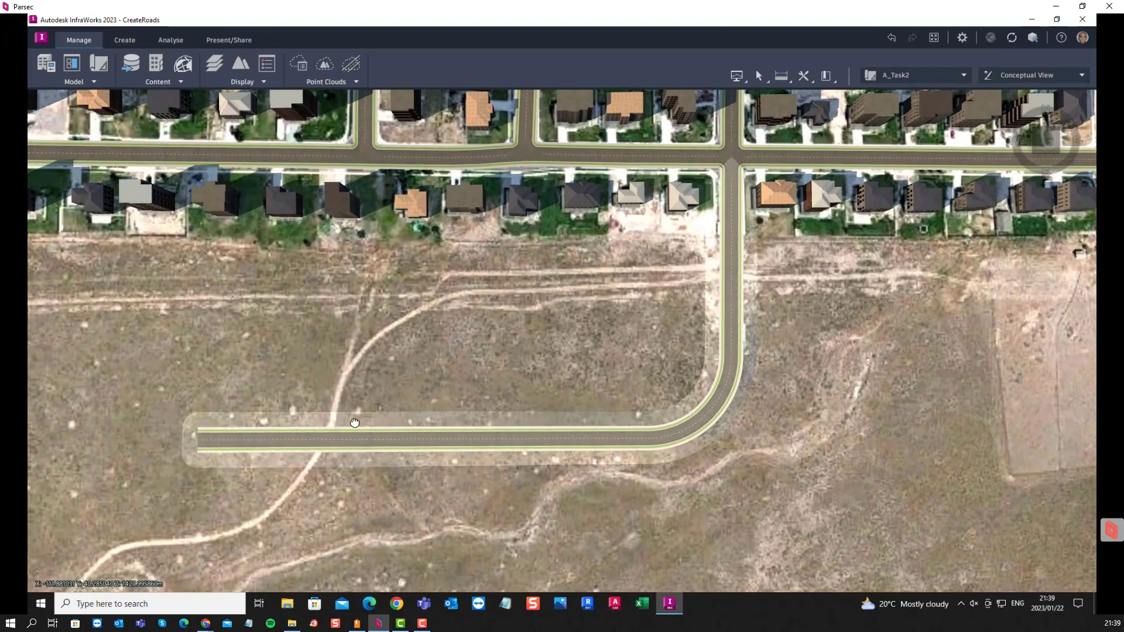
scroll(480, 451, down, 3)
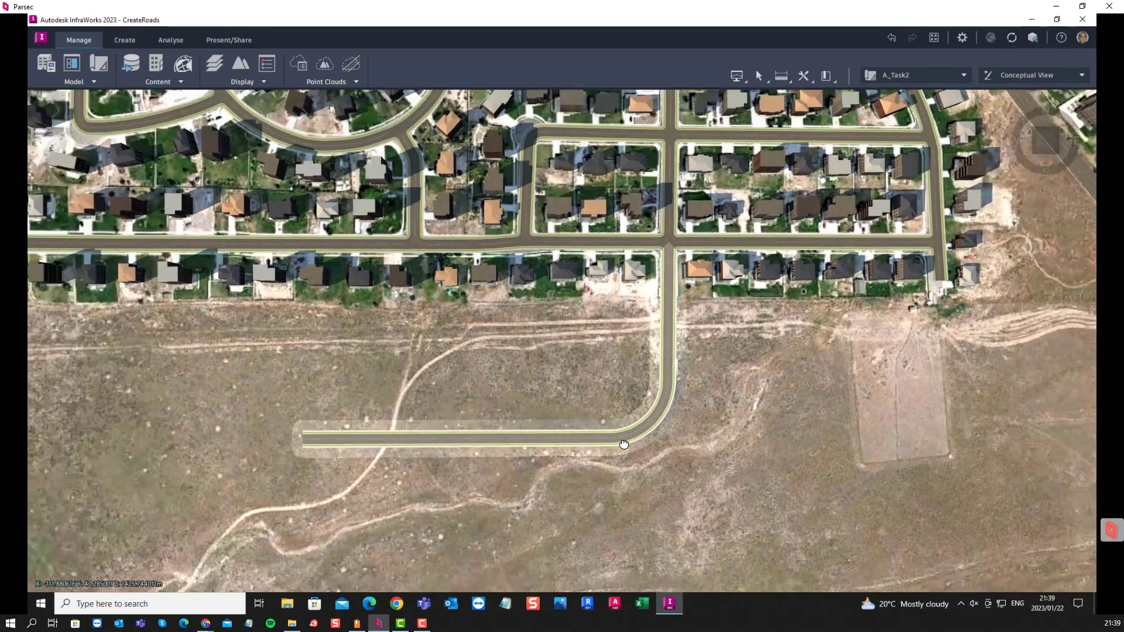
scroll(624, 445, up, 5)
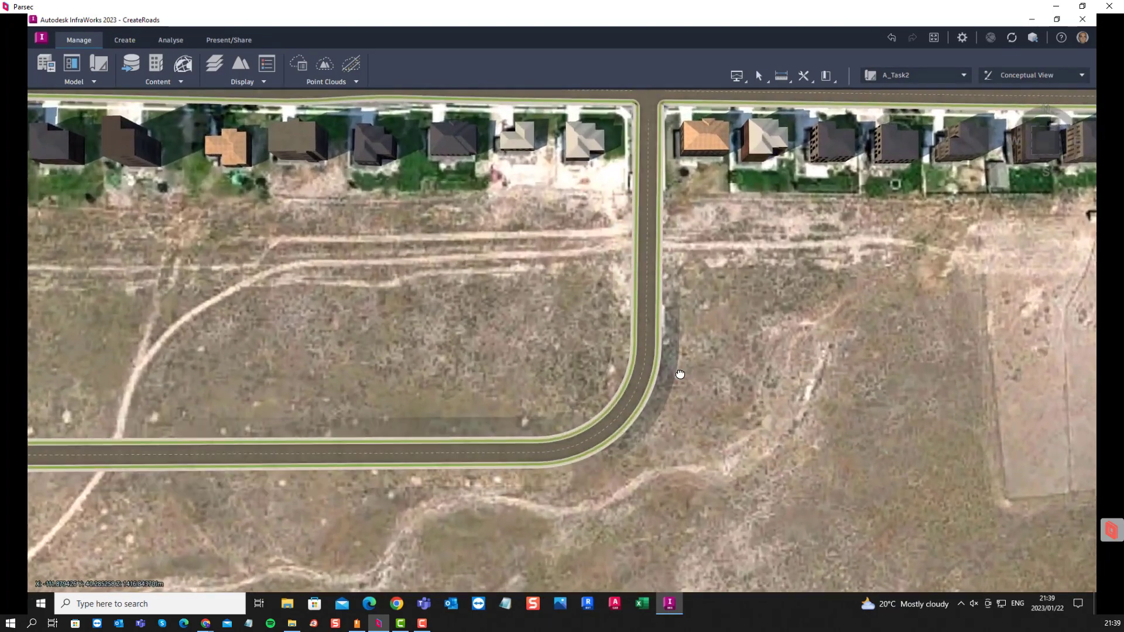
scroll(622, 407, down, 3)
scroll(632, 419, up, 6)
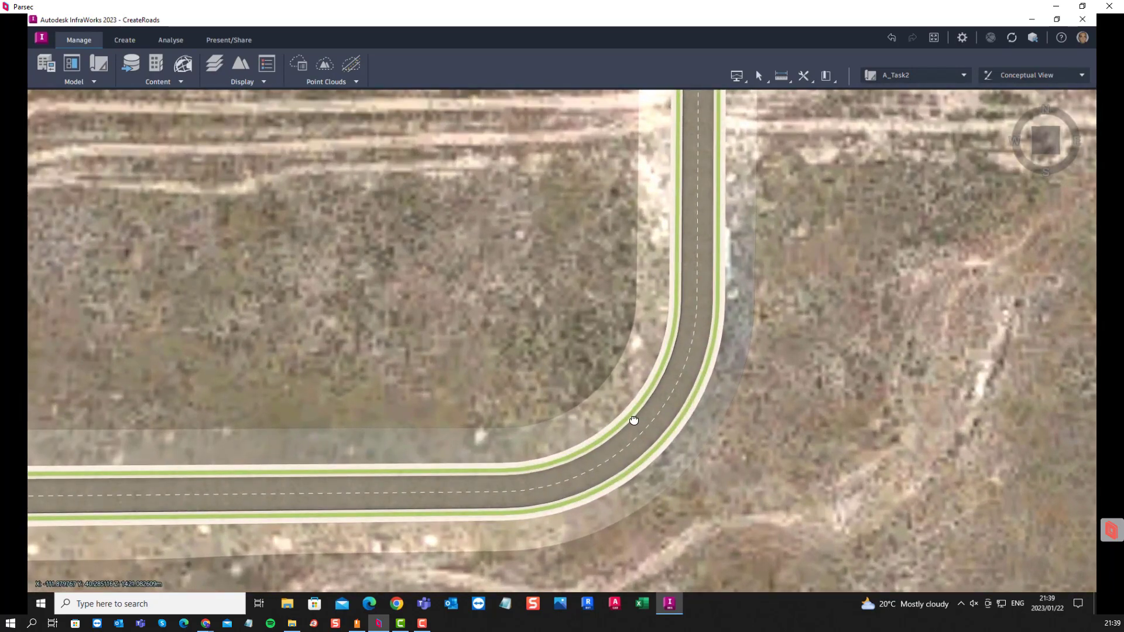
click(634, 421)
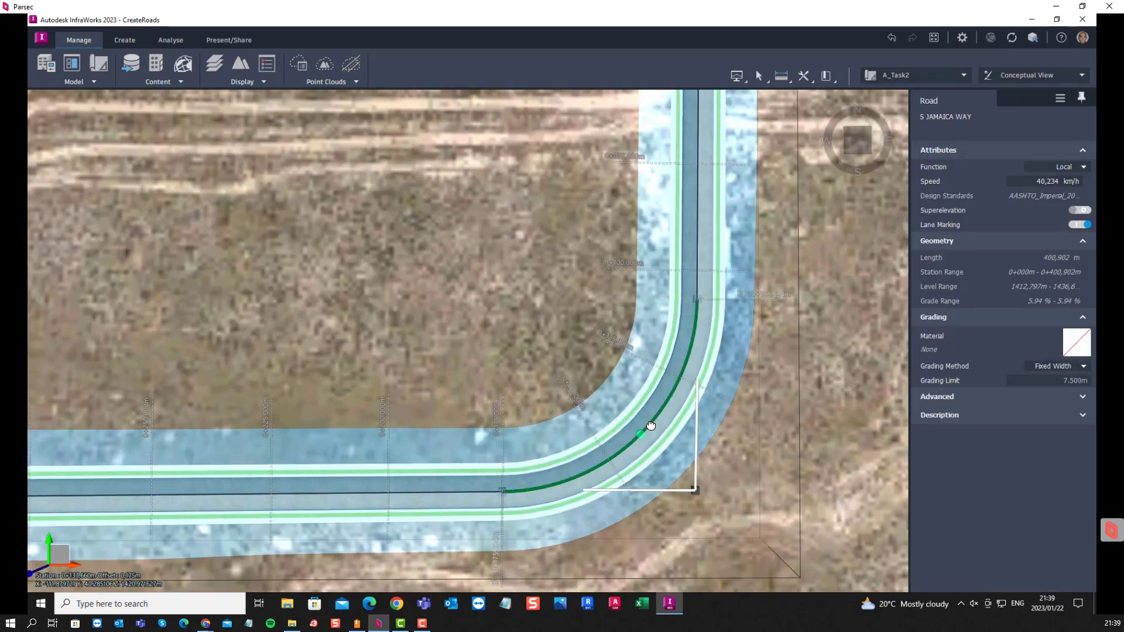
click(649, 428)
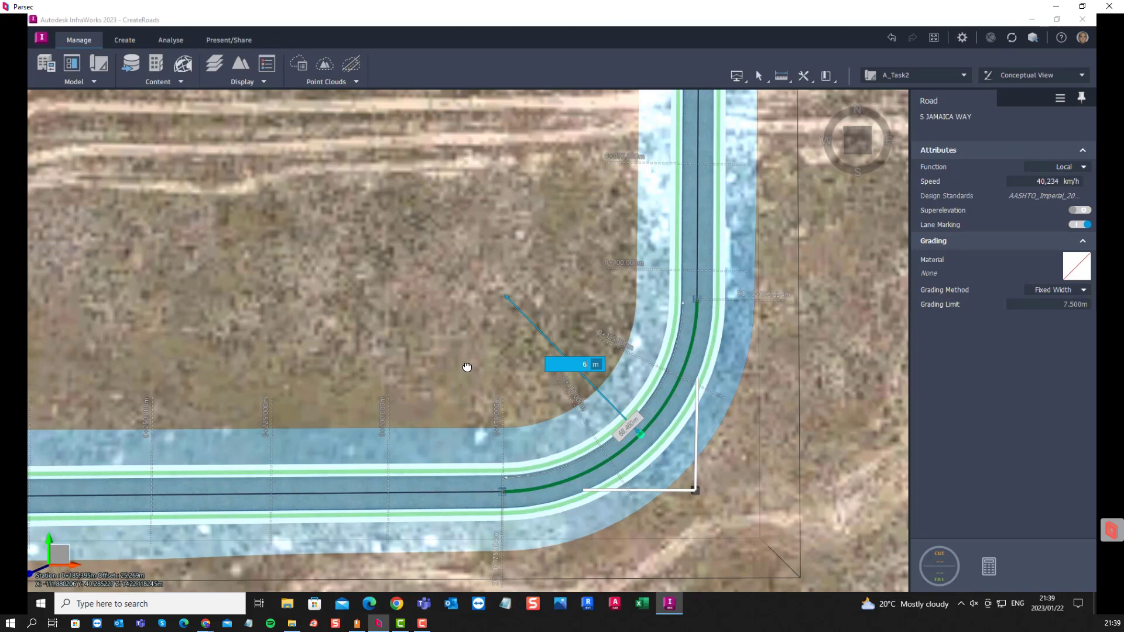
key(Return)
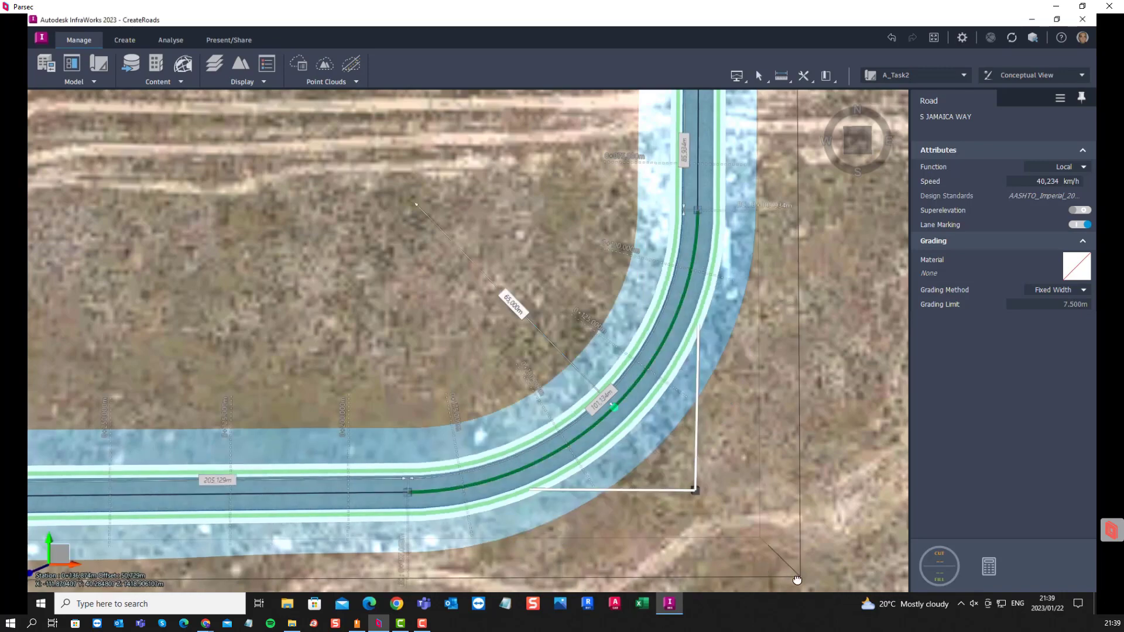
Add a curve point on the road's centreline between its western end and the dirt track
scroll(596, 452, down, 5)
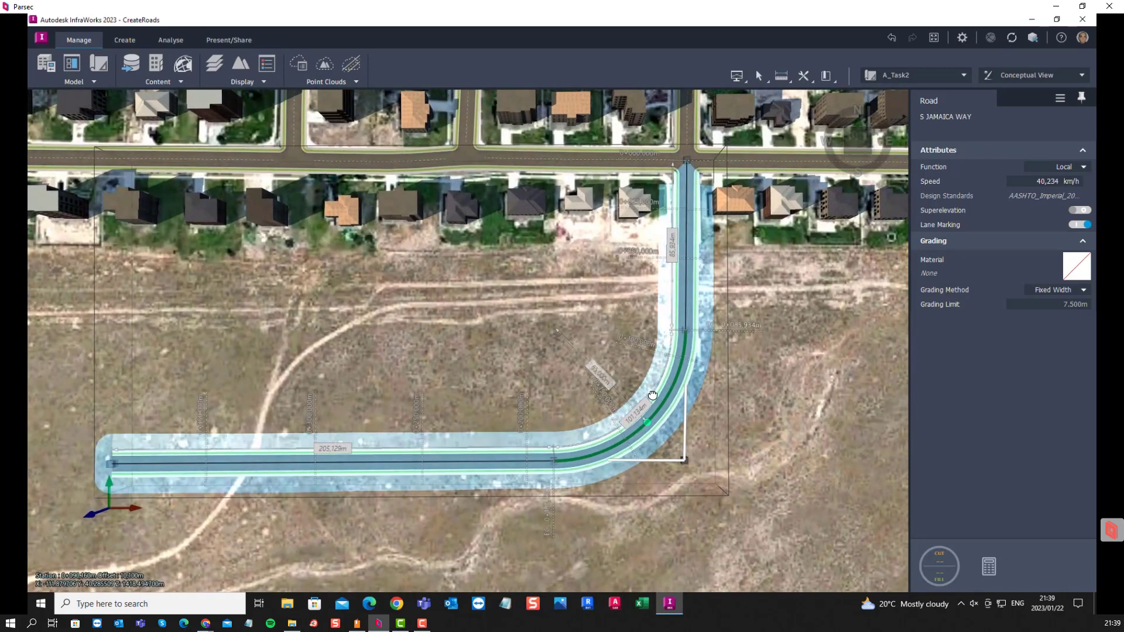
scroll(244, 436, down, 5)
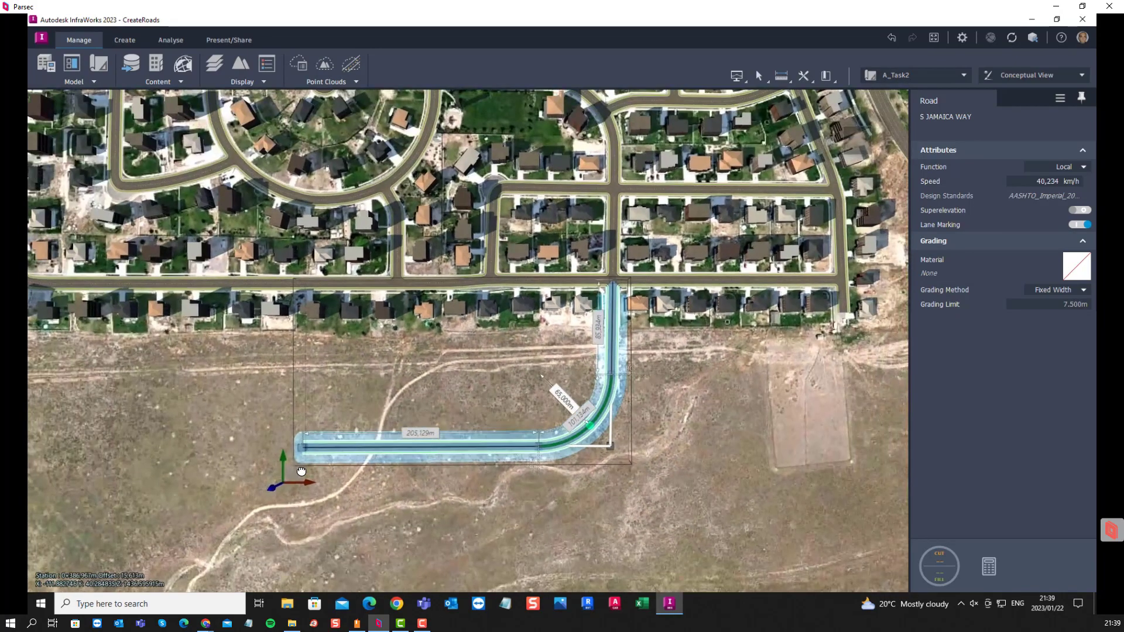
scroll(312, 444, up, 4)
scroll(661, 442, up, 3)
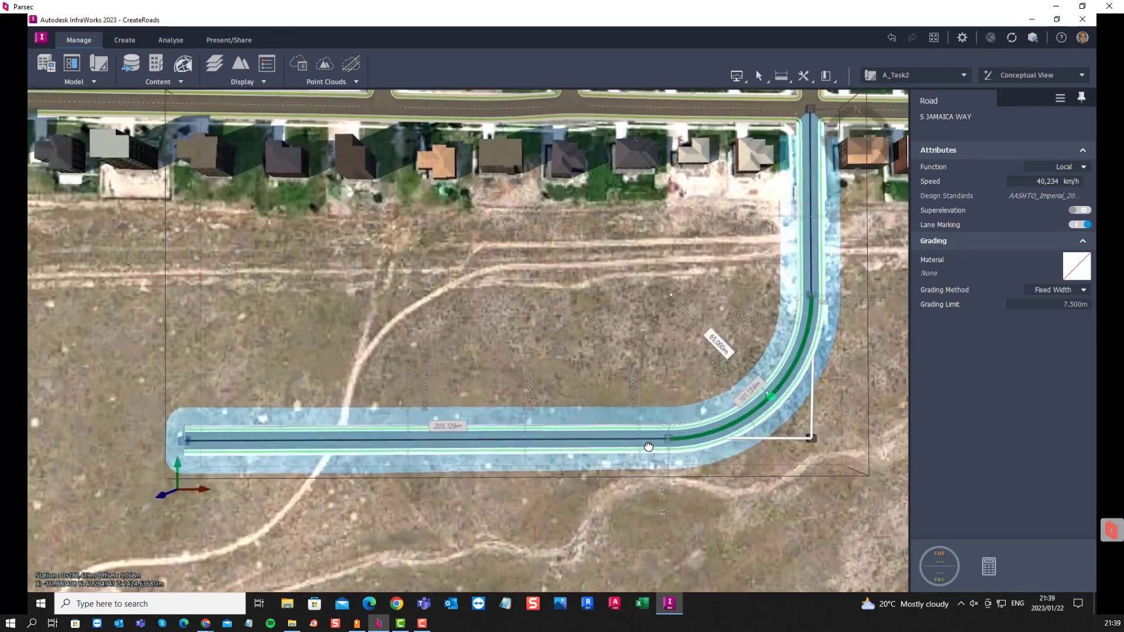
scroll(675, 438, down, 5)
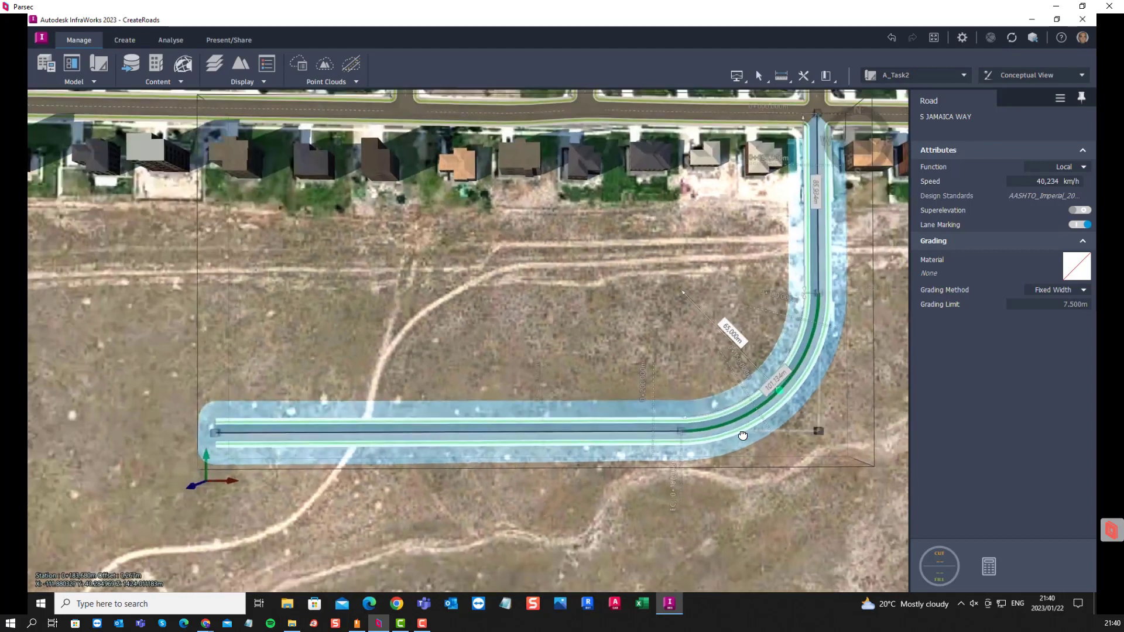
scroll(386, 428, up, 4)
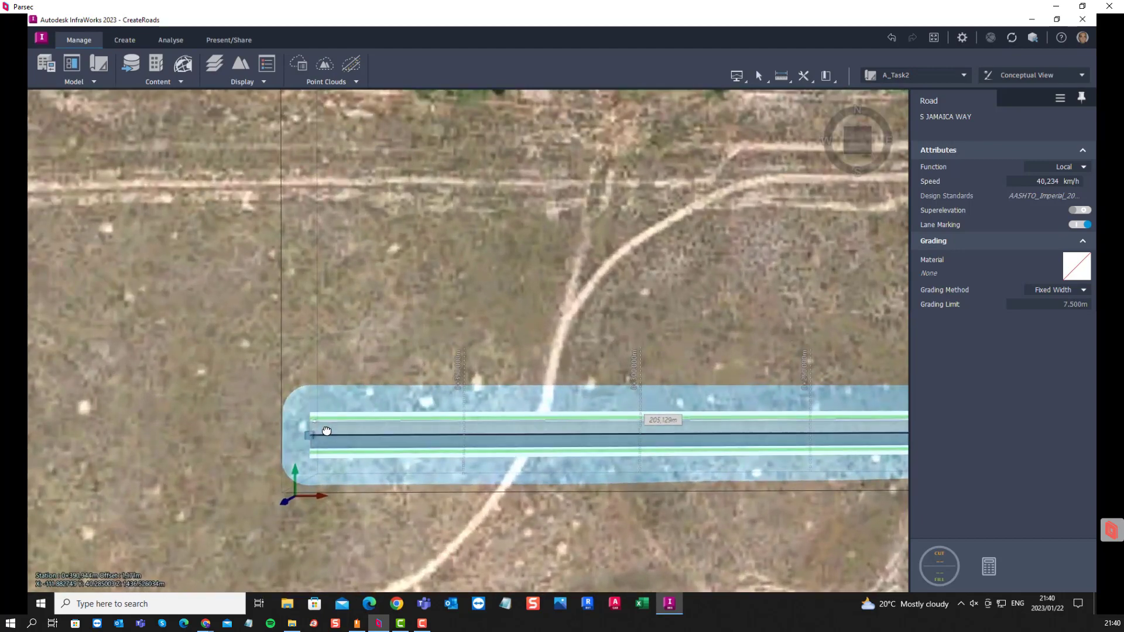
right_click(417, 436)
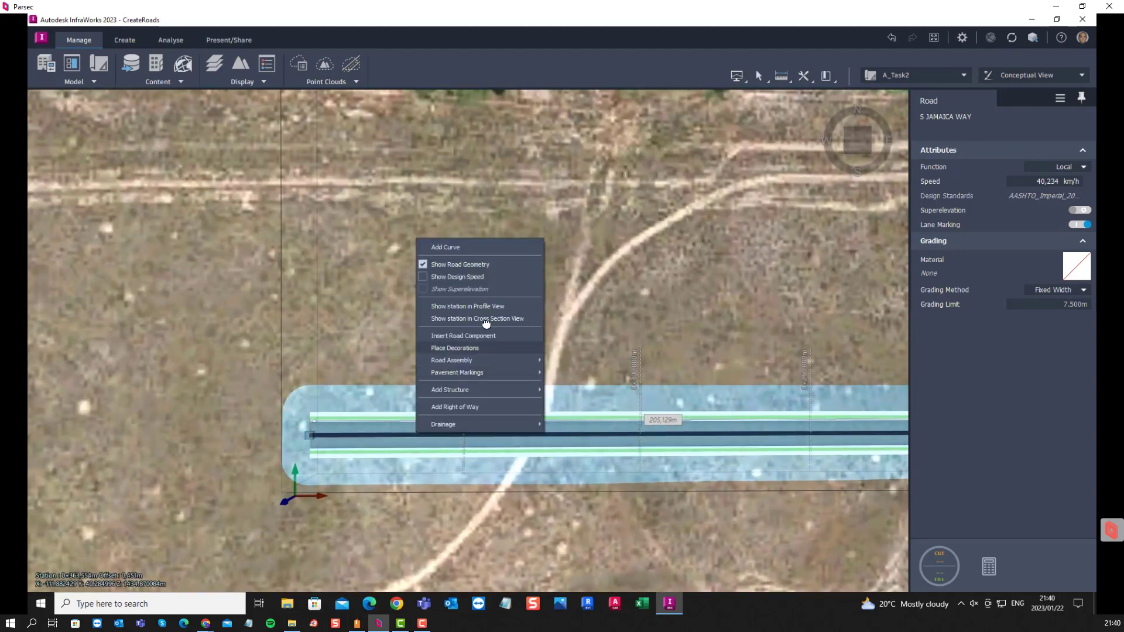
click(454, 246)
Move the road's western end to the southwest, to a total length of about 453 m
scroll(549, 381, down, 3)
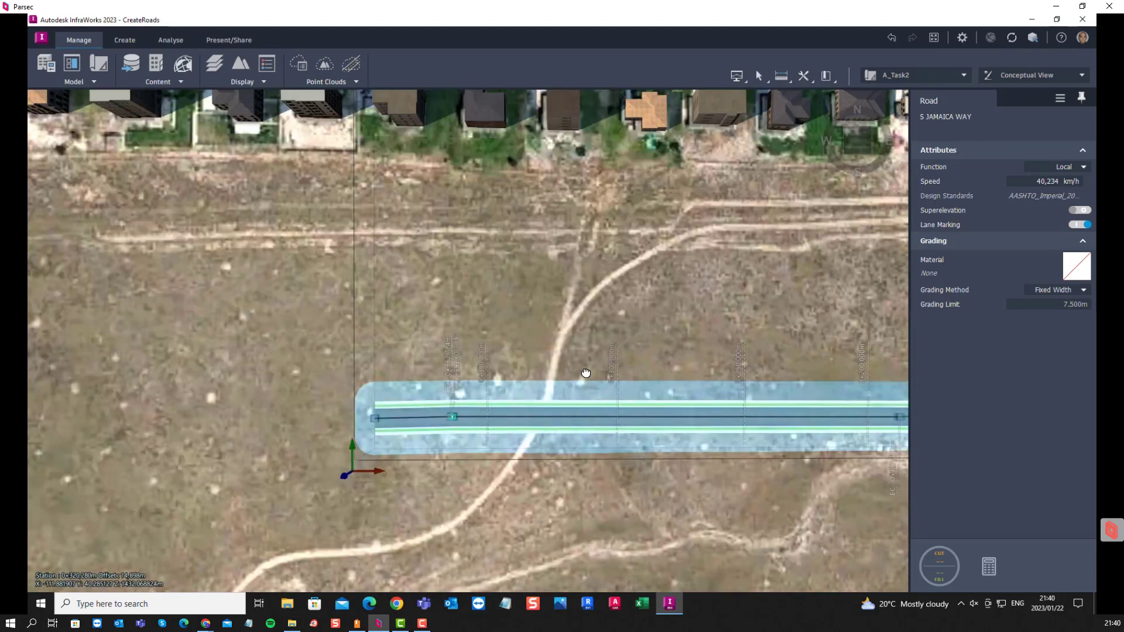
scroll(490, 387, up, 3)
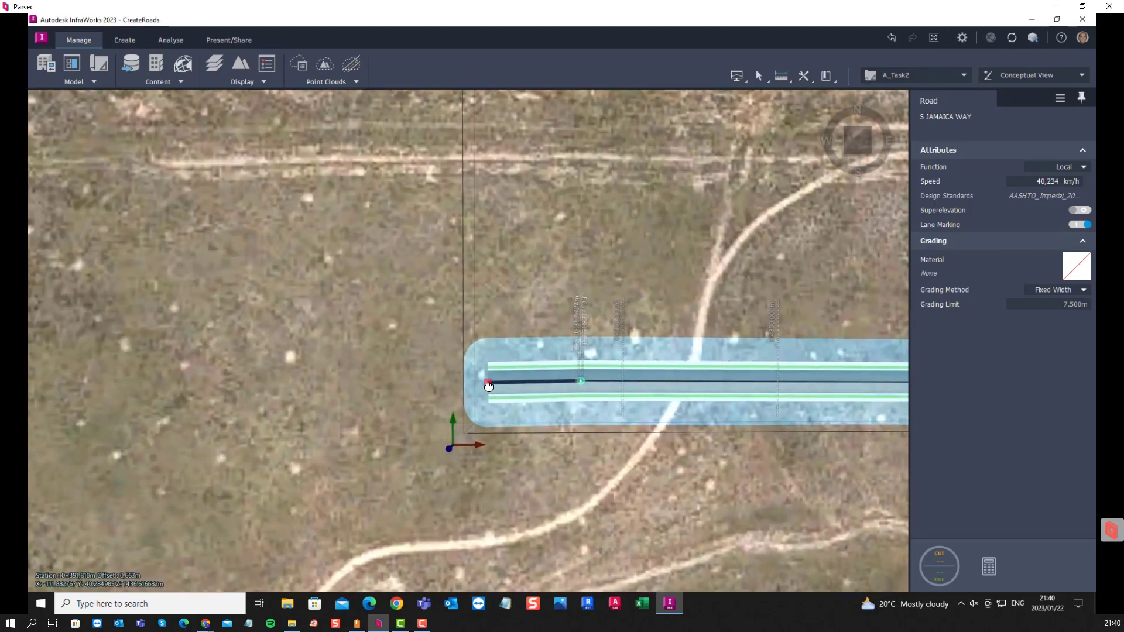
drag(489, 386, 306, 466)
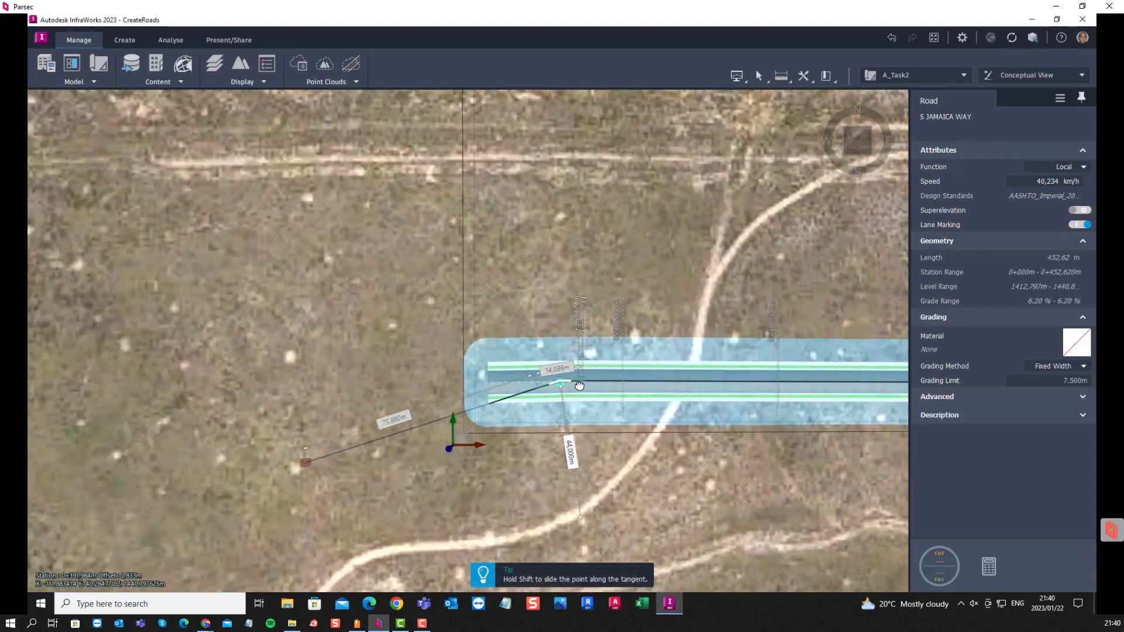
Remove the curve point near the road's western end
right_click(559, 382)
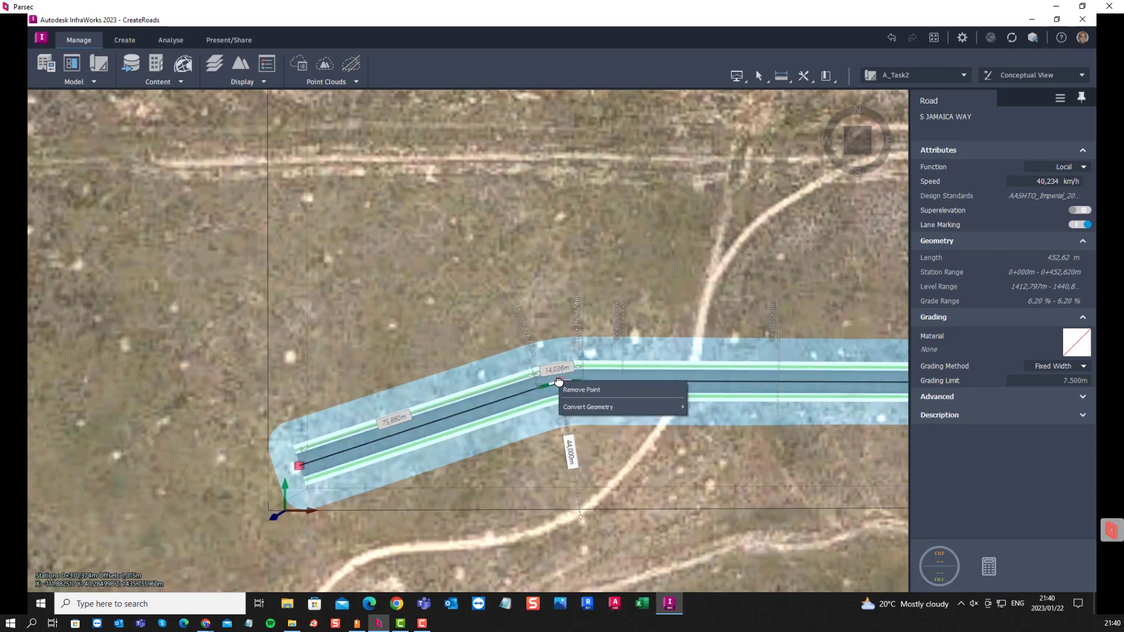
click(582, 390)
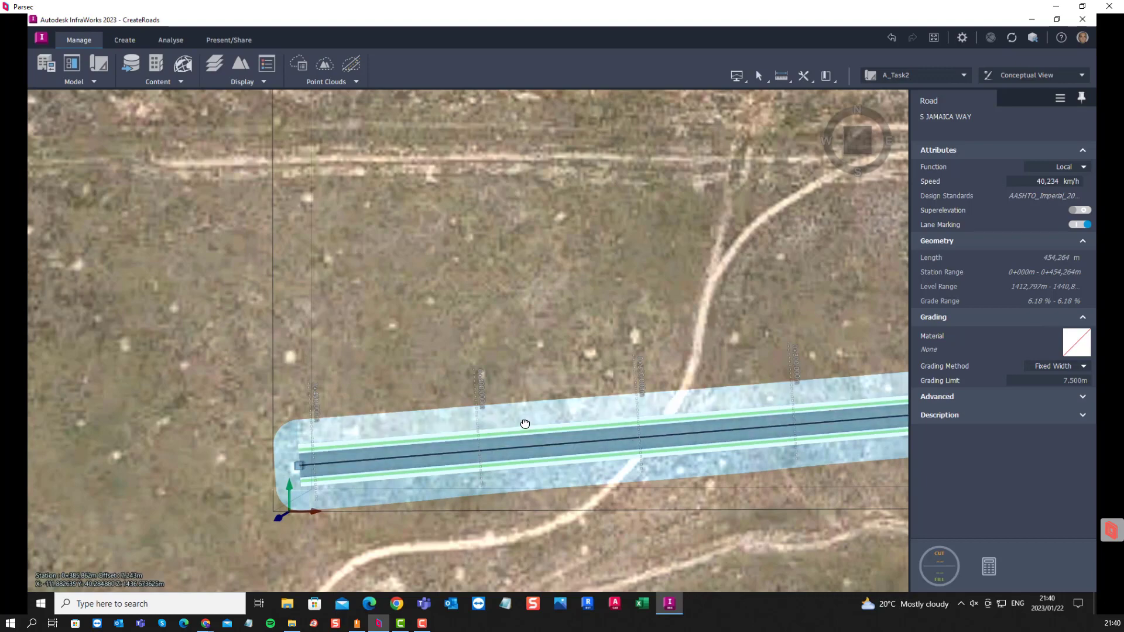
Move the road's western end slightly north so the western stretch runs nearly due west, to a total length of about 452 m
scroll(402, 371, down, 4)
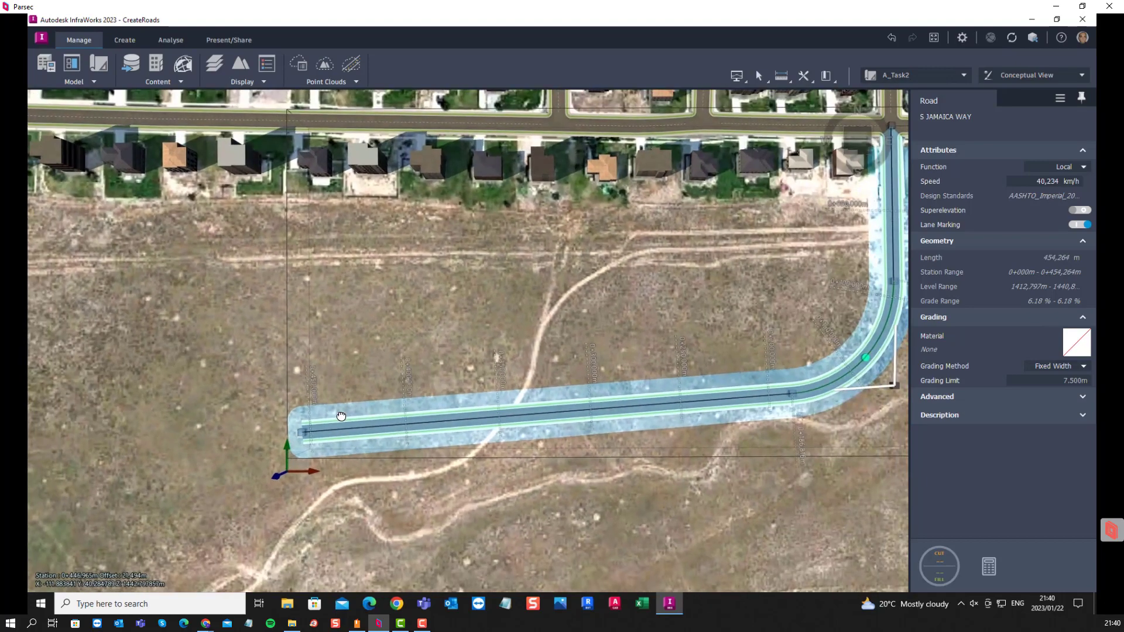
scroll(372, 377, up, 1)
scroll(243, 431, down, 1)
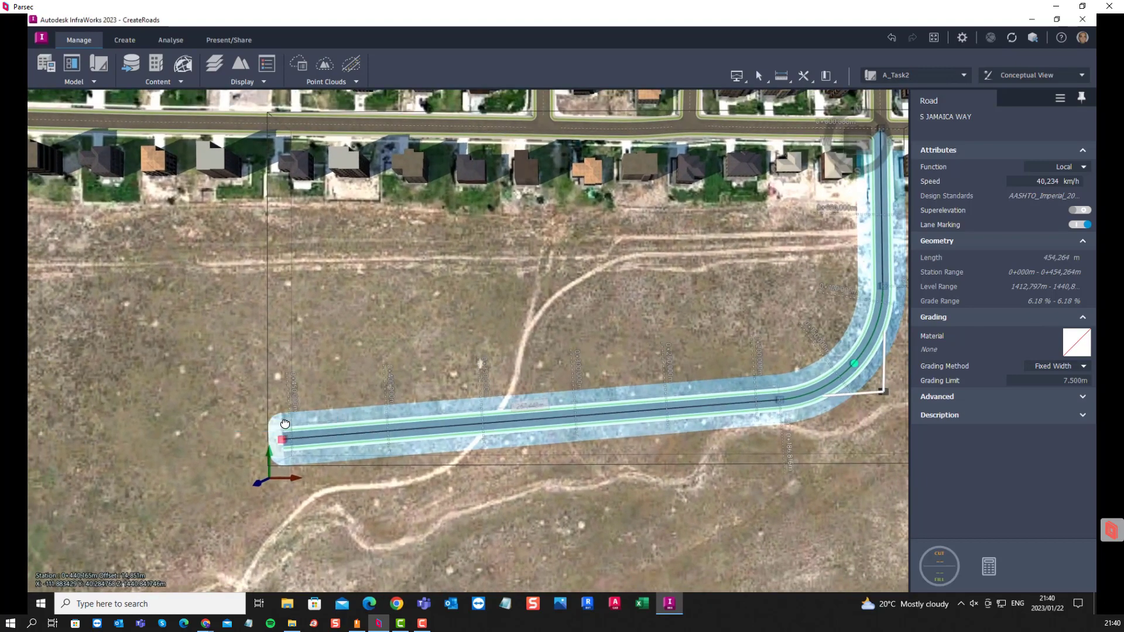
drag(285, 440, 287, 403)
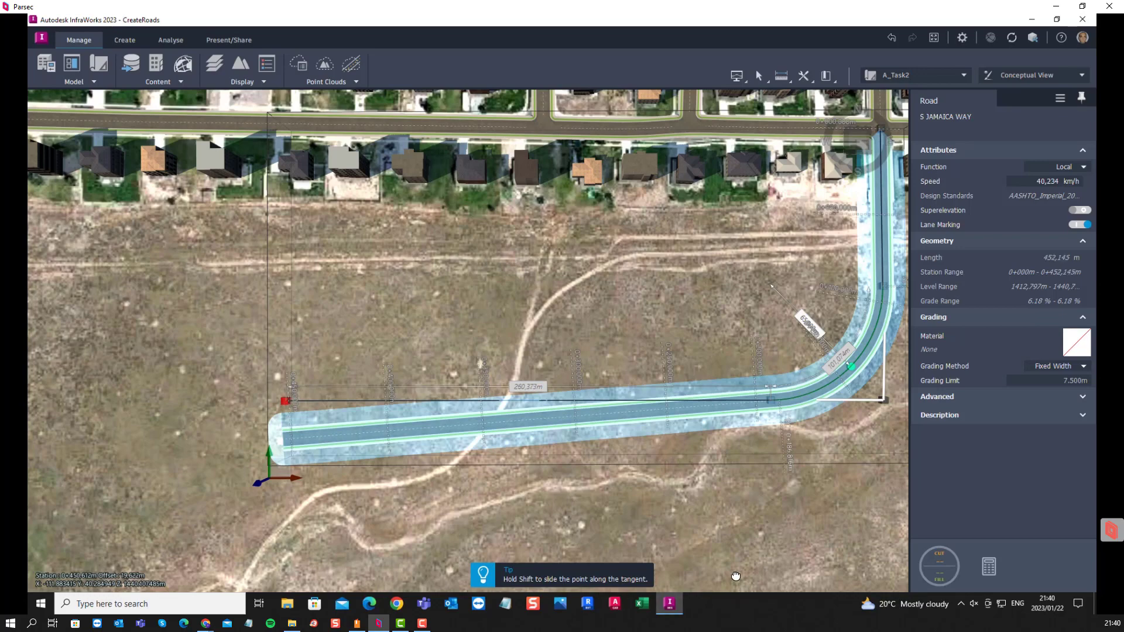
scroll(659, 421, down, 2)
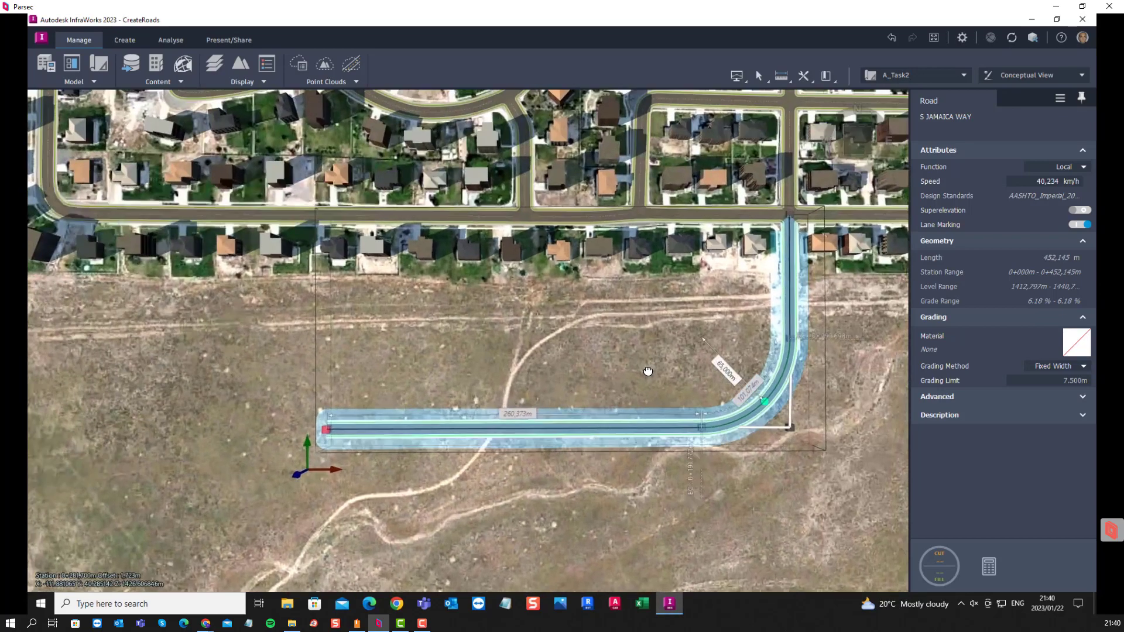
scroll(639, 374, up, 1)
key(Escape)
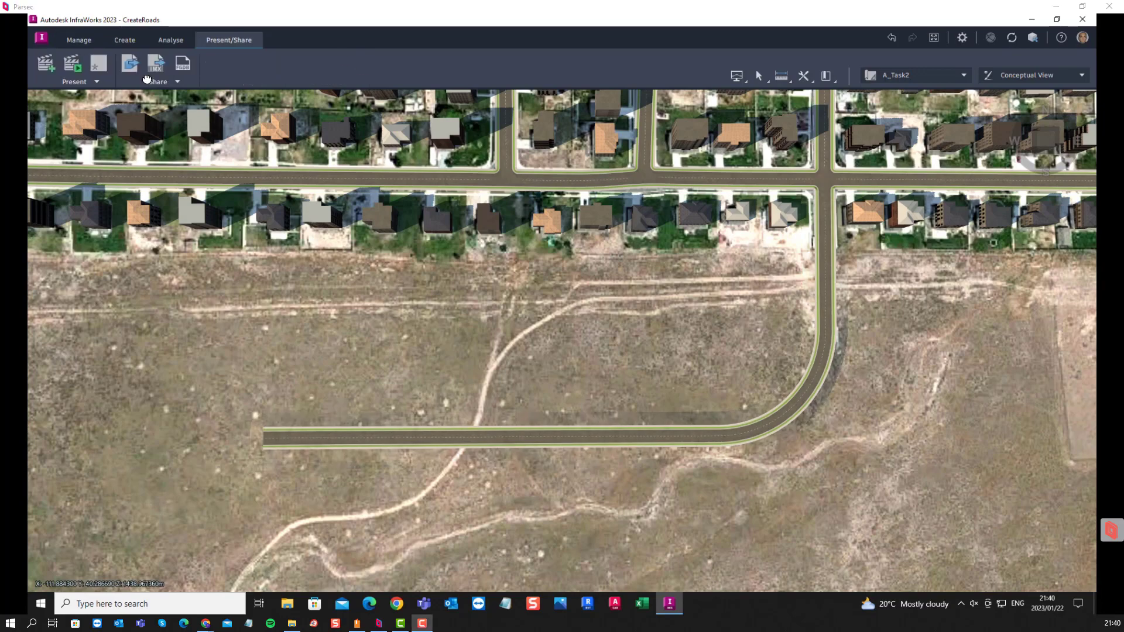
Draw a PI Based Two Lanes component road with one bend, about 331 m long, in the open field south of the extended road
click(80, 40)
click(123, 40)
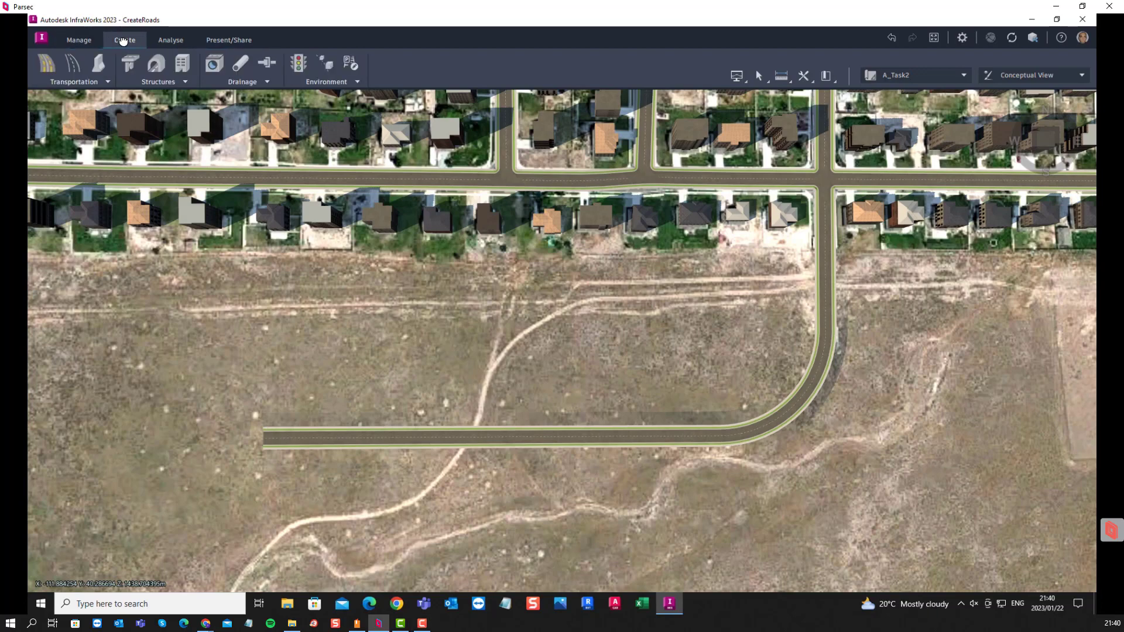
click(87, 82)
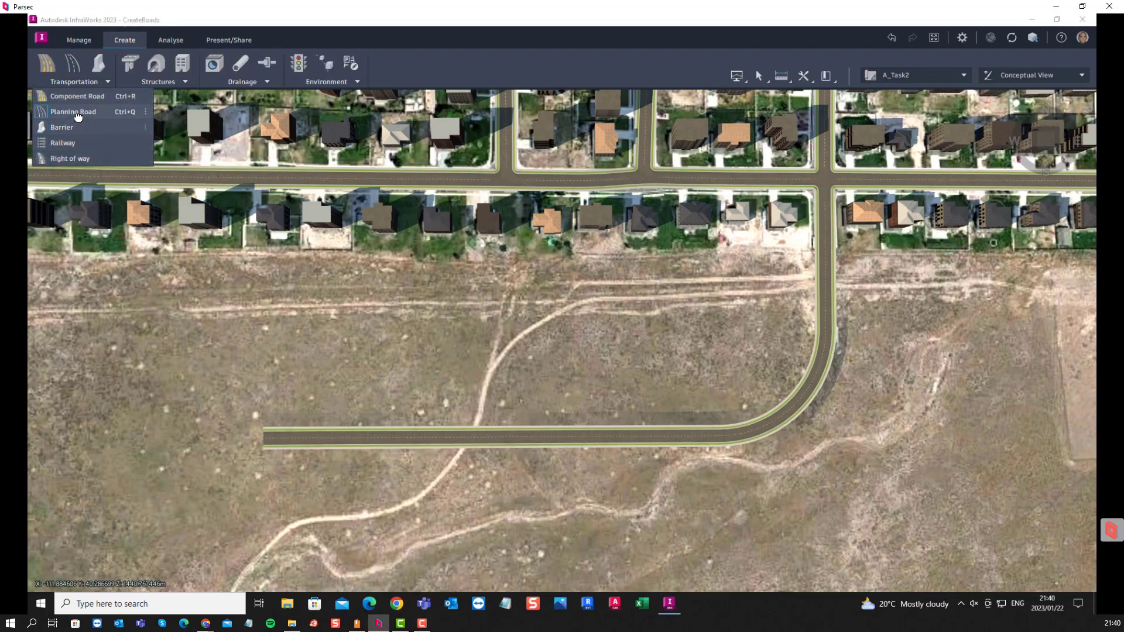
click(86, 96)
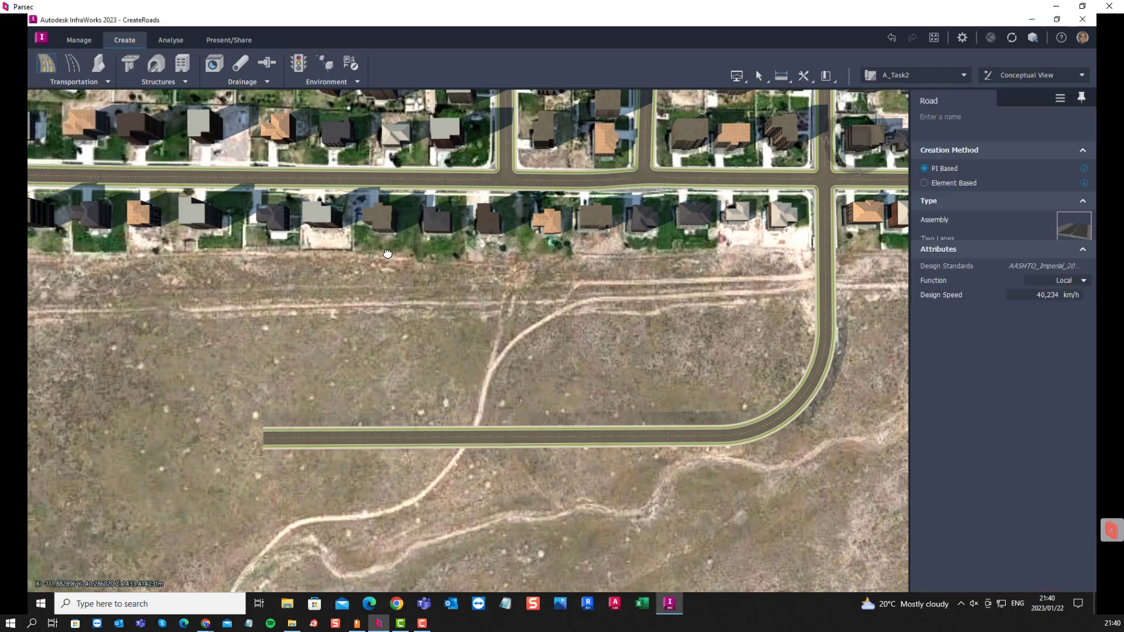
scroll(539, 408, down, 6)
scroll(540, 409, up, 3)
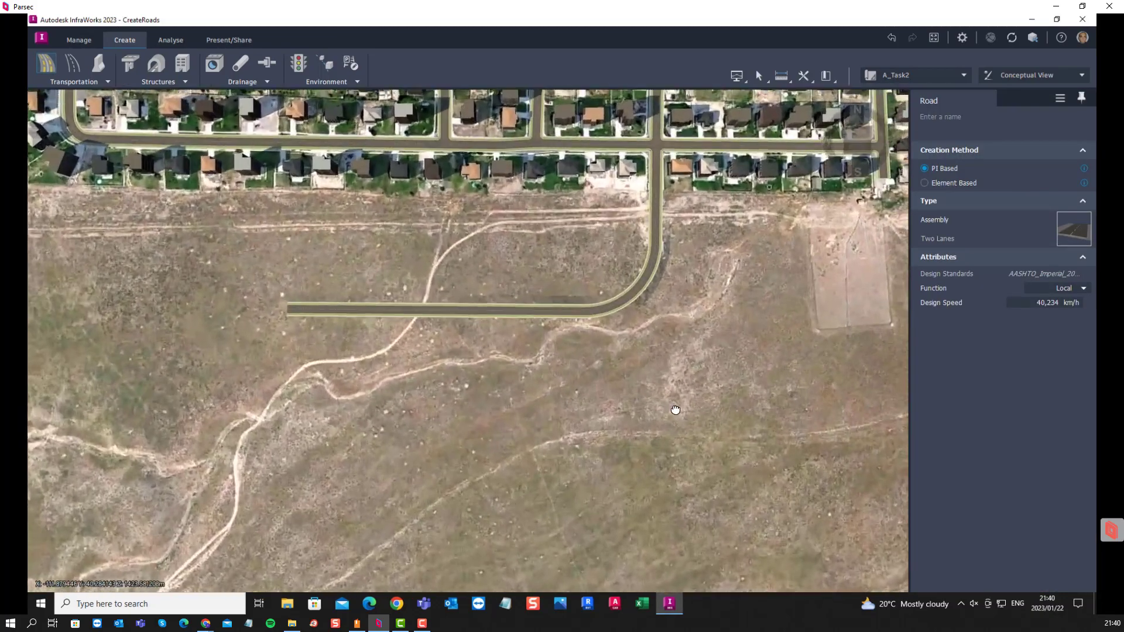
click(676, 408)
click(434, 416)
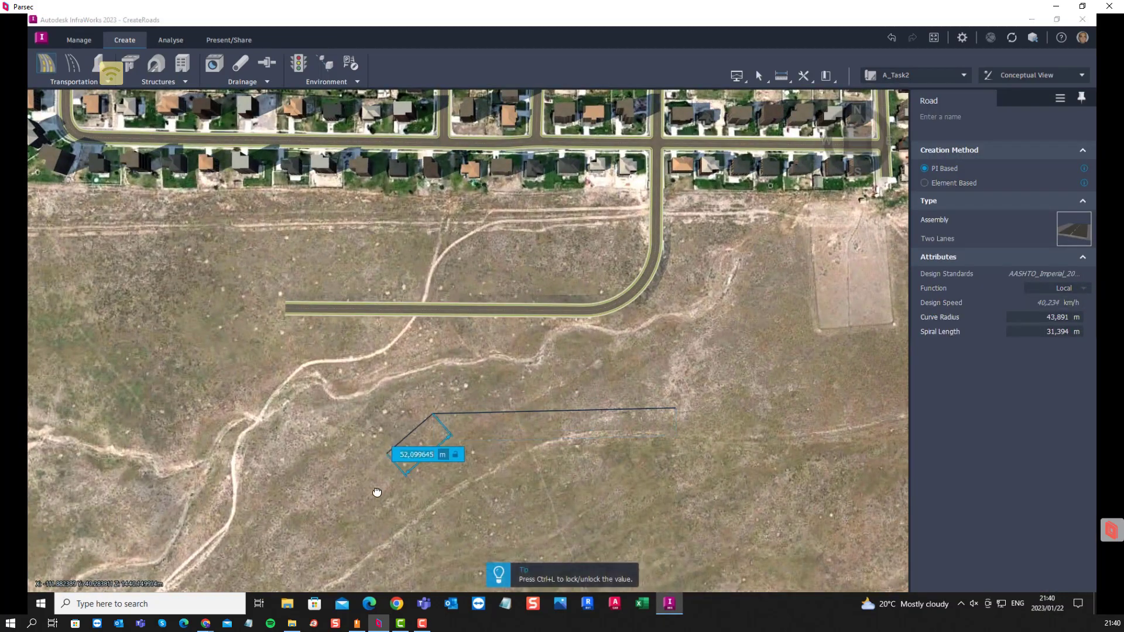
double_click(334, 512)
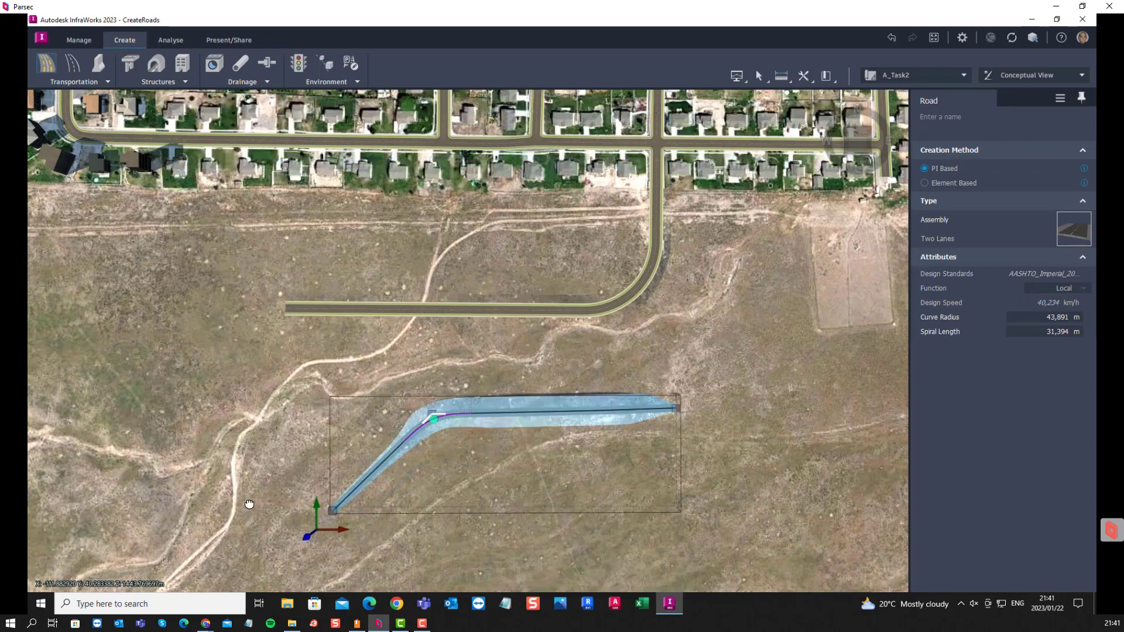
Draw another Two Lanes component road with three bends, about 402 m long, south of the road with the single bend
scroll(391, 354, down, 2)
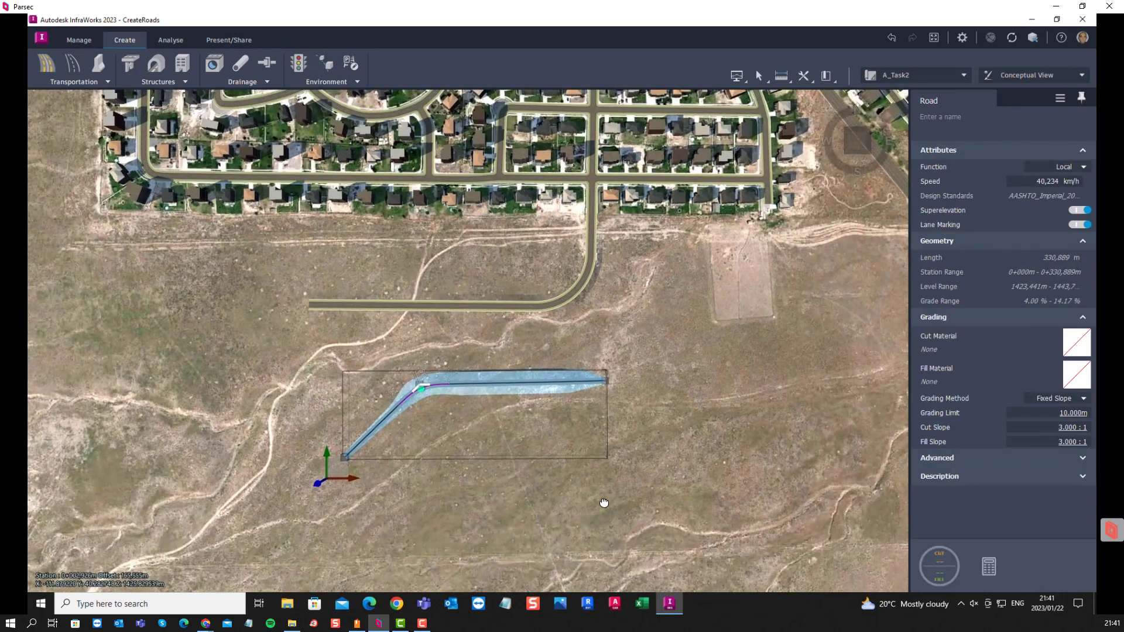
scroll(604, 503, up, 2)
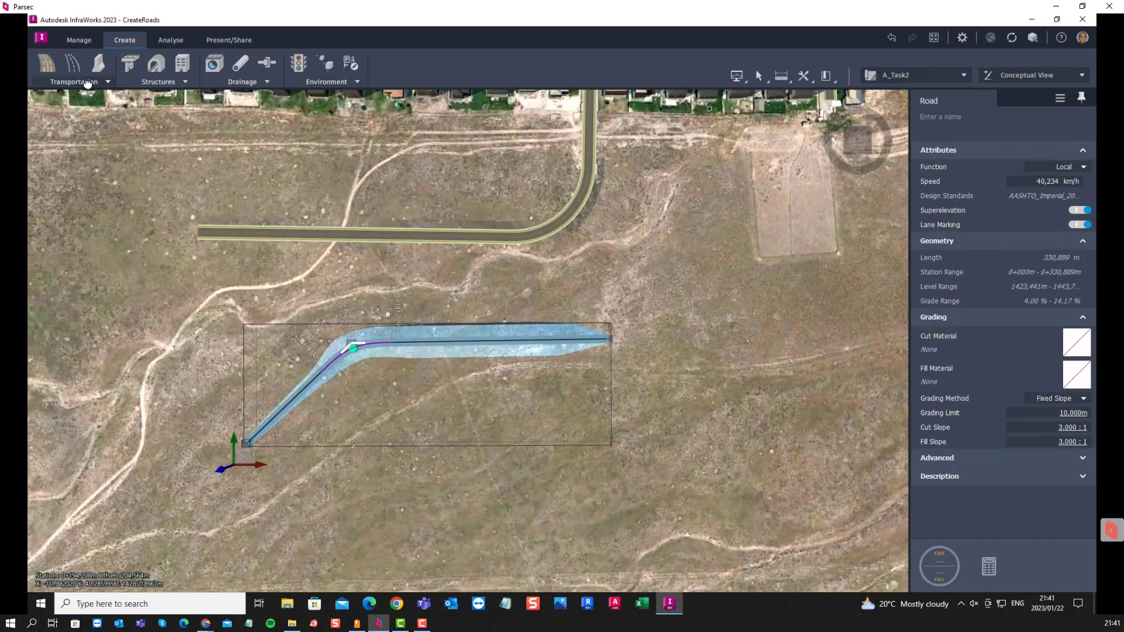
click(87, 84)
click(73, 93)
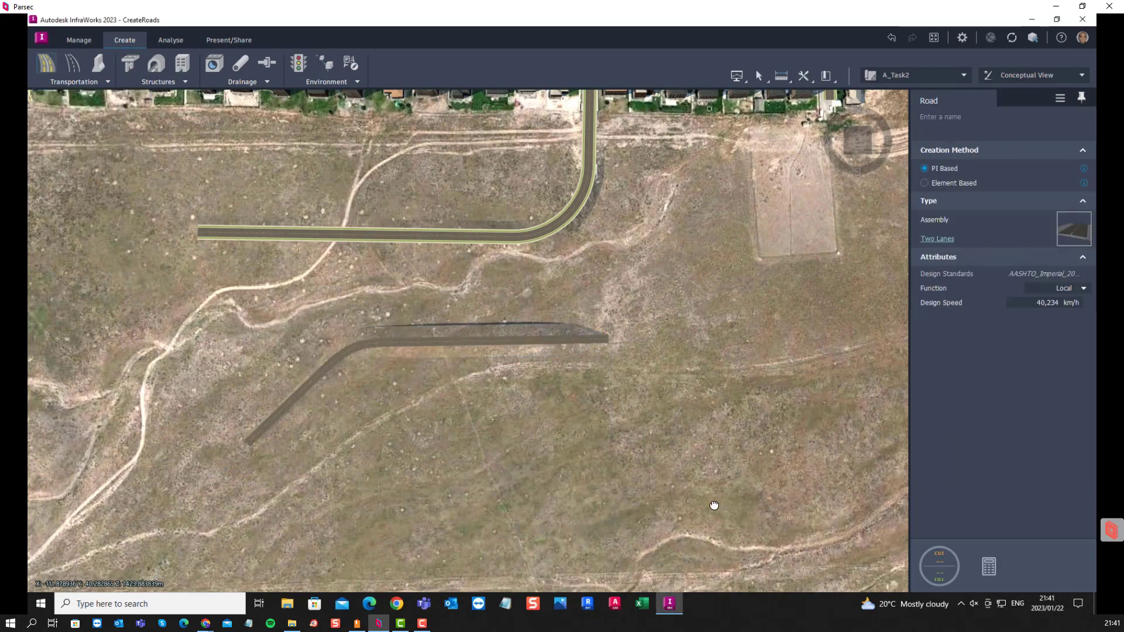
click(664, 463)
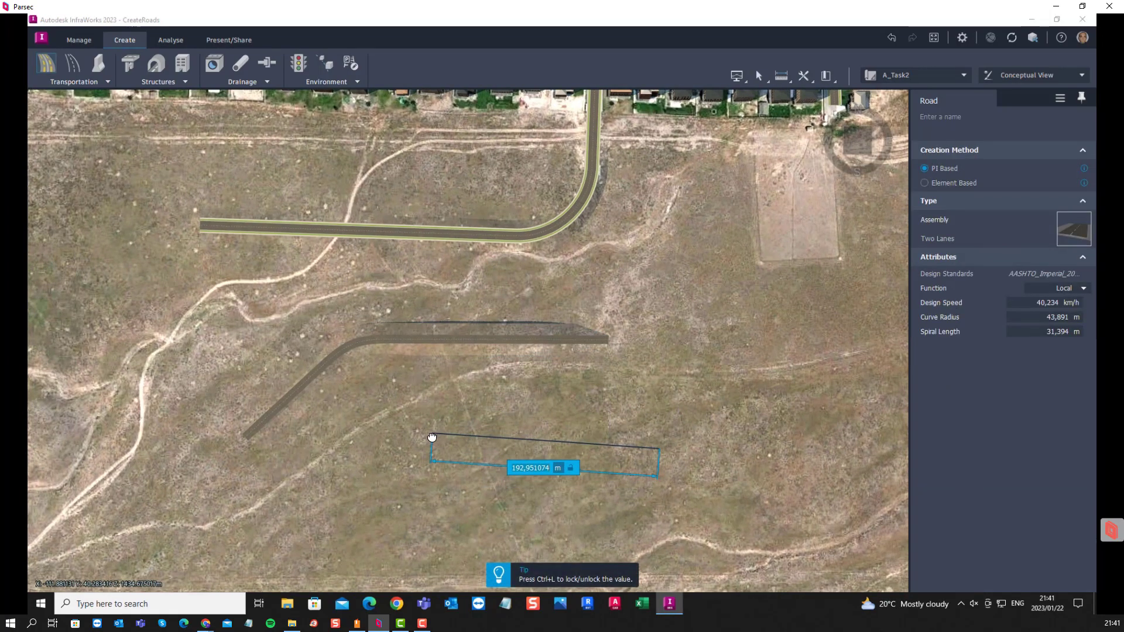
click(432, 438)
click(336, 493)
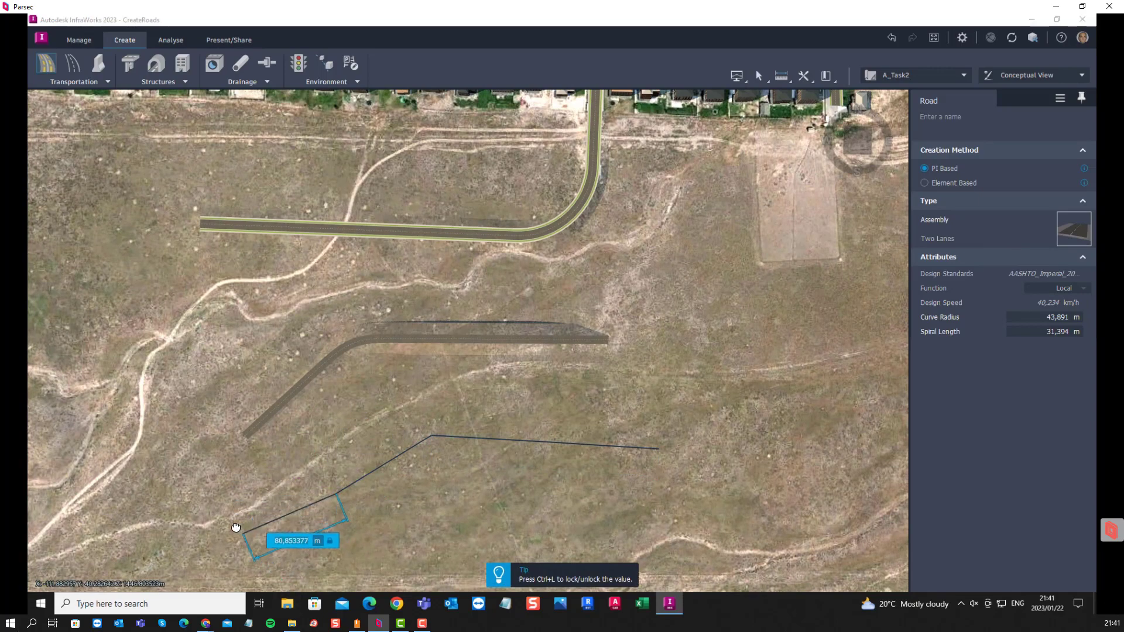
click(237, 493)
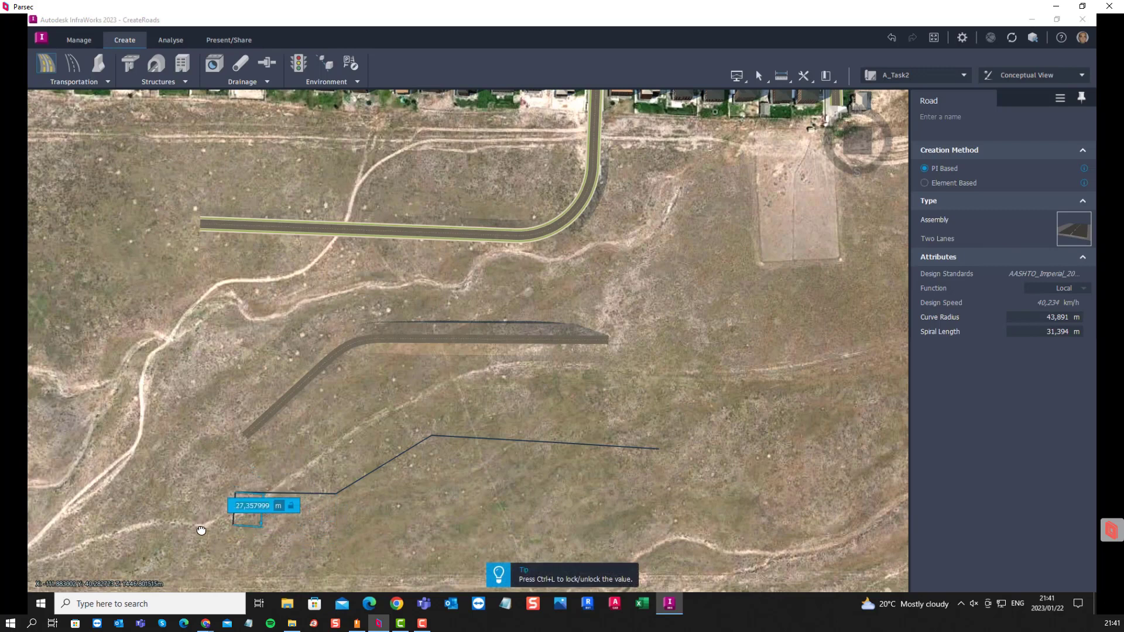
double_click(192, 486)
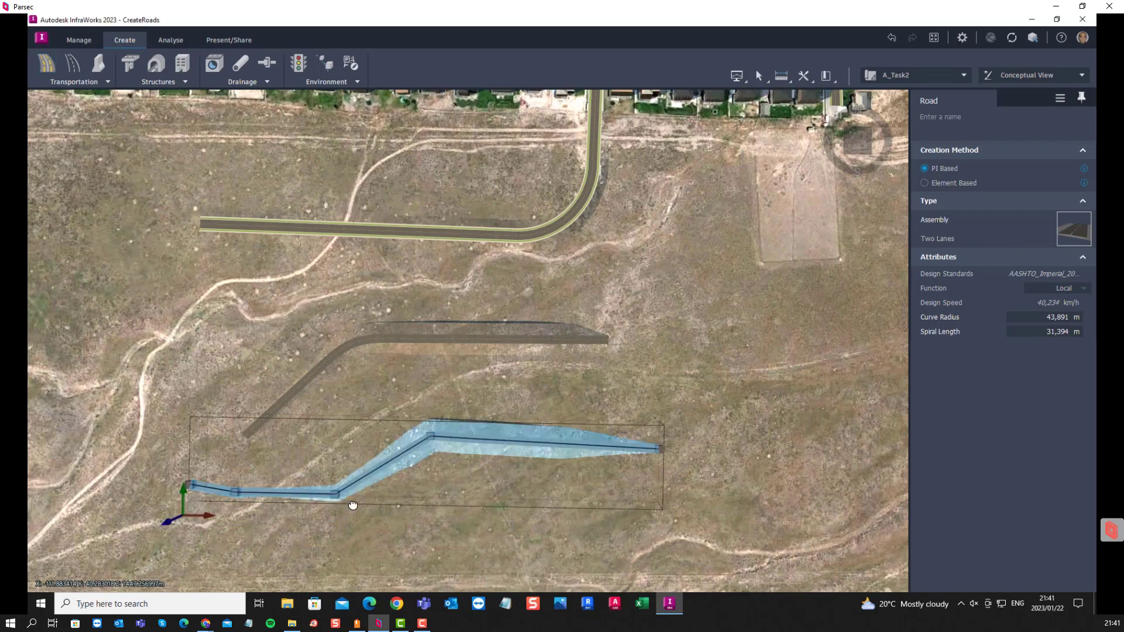
Remove the two westernmost points of the southern component road, leaving it with a single bend, and deselect it
click(335, 494)
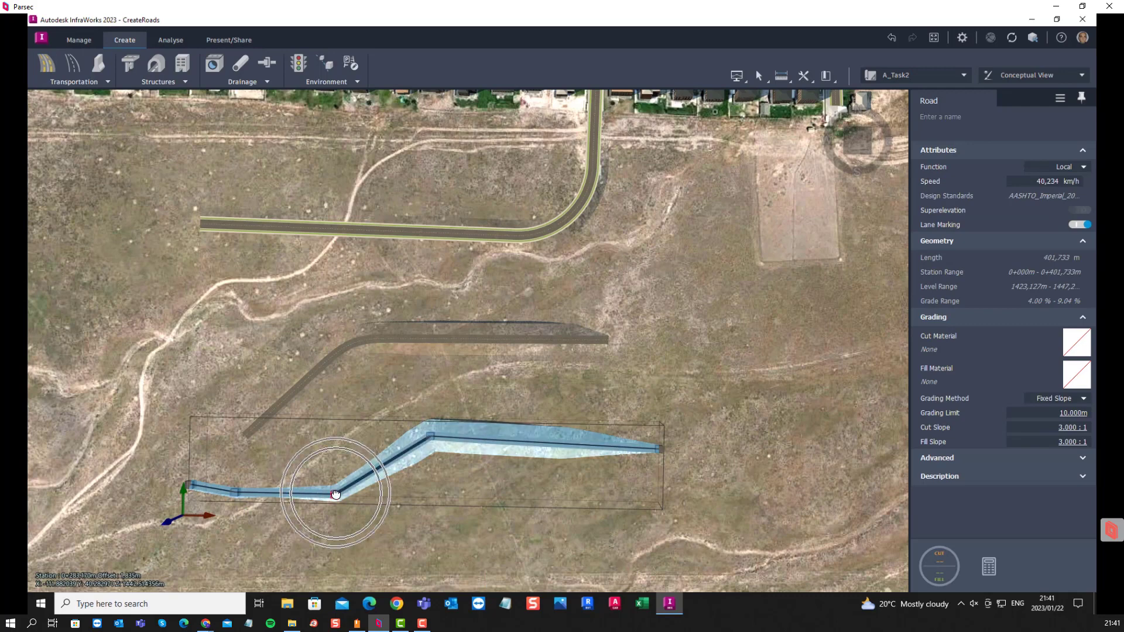
right_click(188, 485)
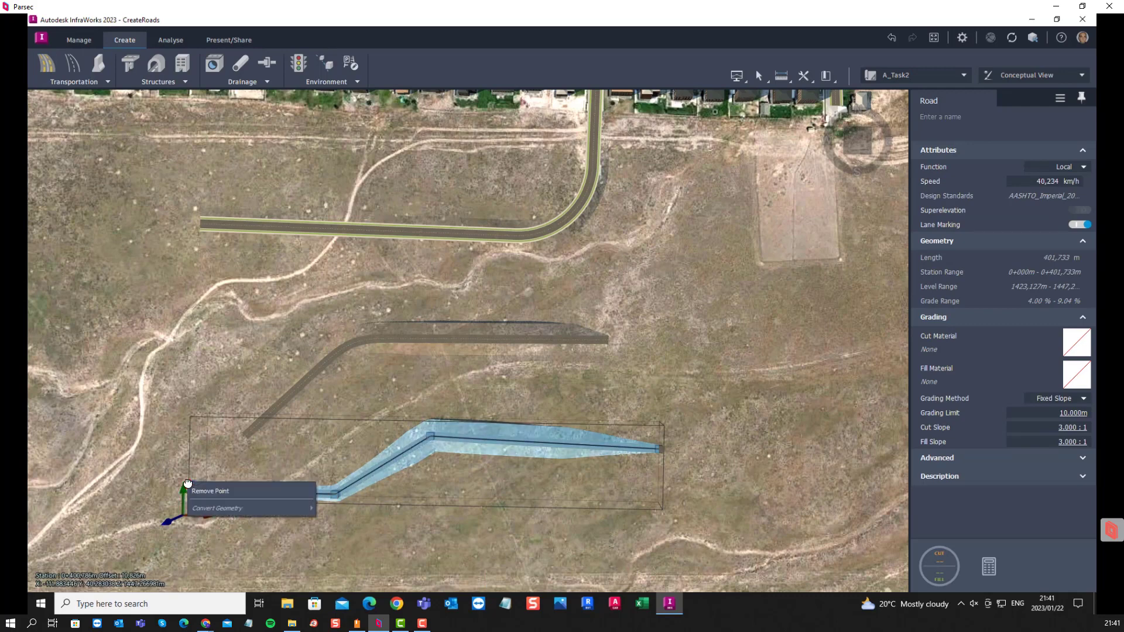
click(216, 494)
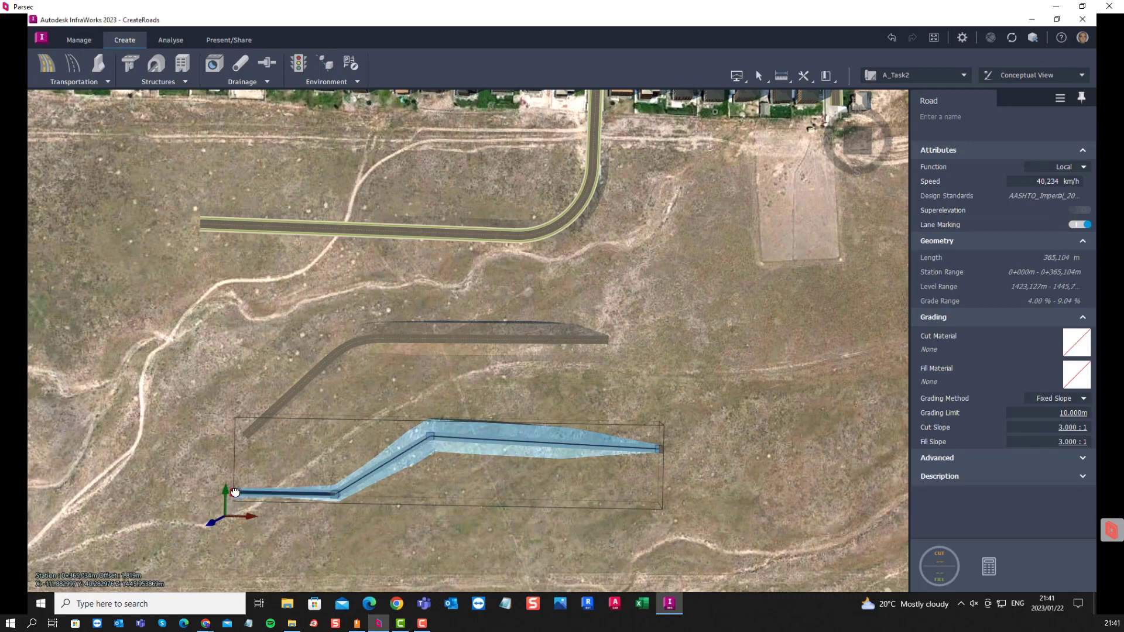
right_click(235, 492)
click(260, 500)
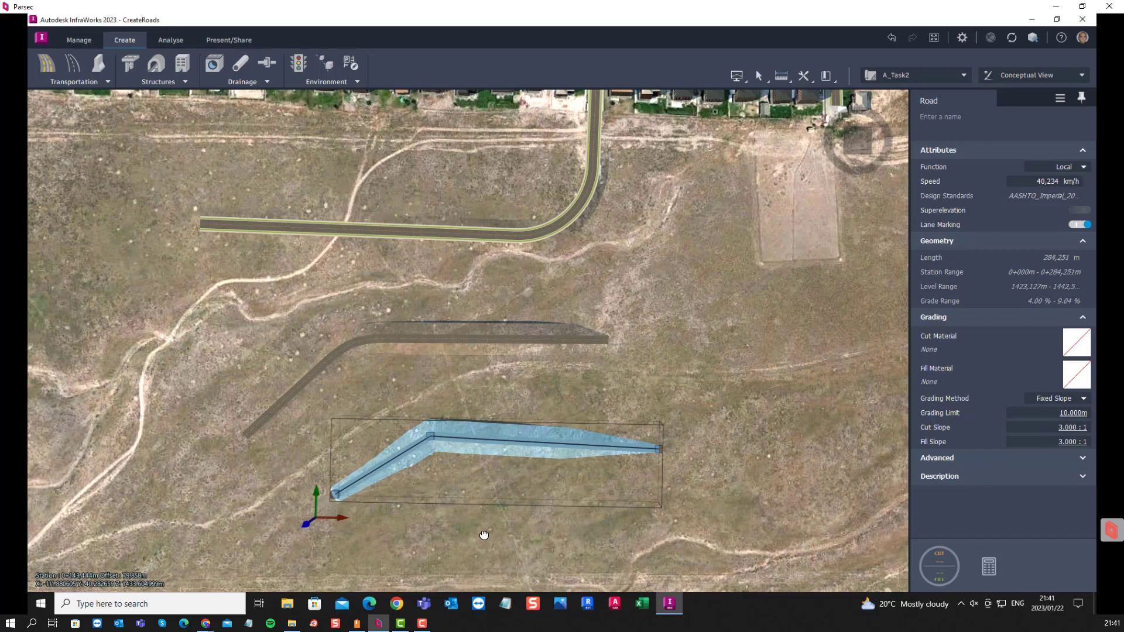
click(573, 366)
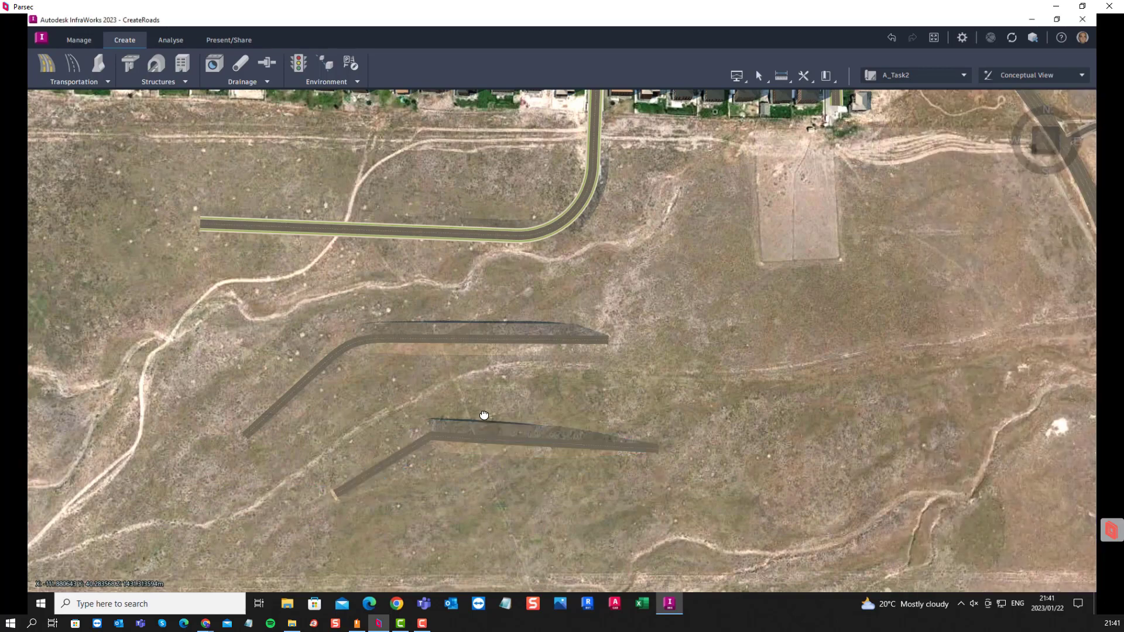
scroll(487, 417, up, 3)
scroll(529, 486, down, 3)
scroll(429, 482, up, 2)
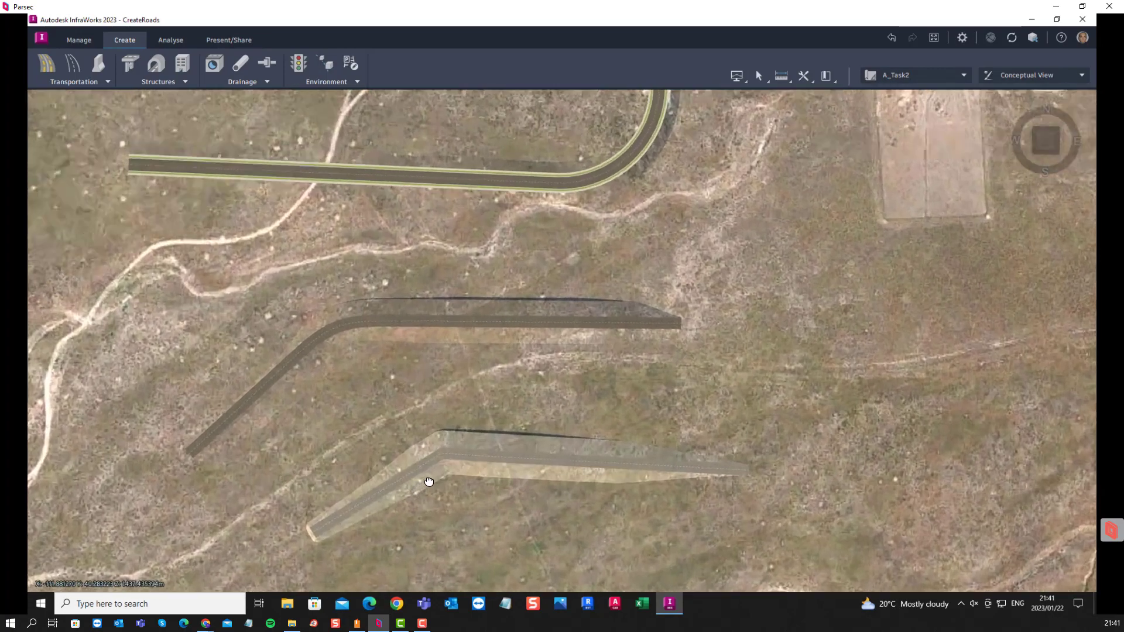
scroll(429, 482, up, 2)
scroll(503, 433, down, 3)
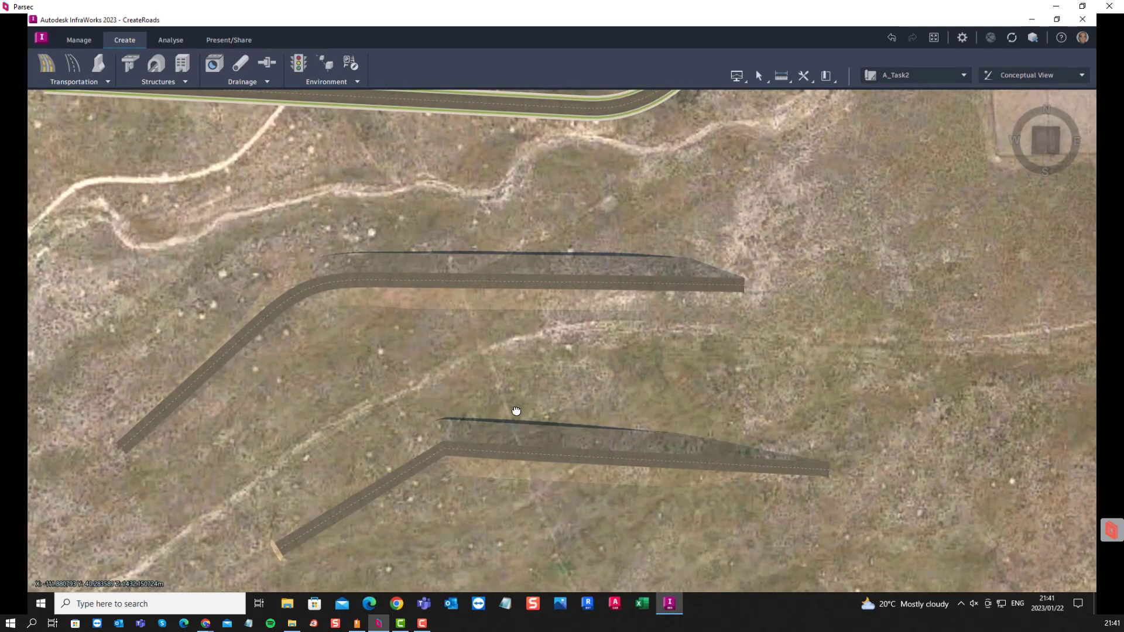
scroll(580, 462, up, 2)
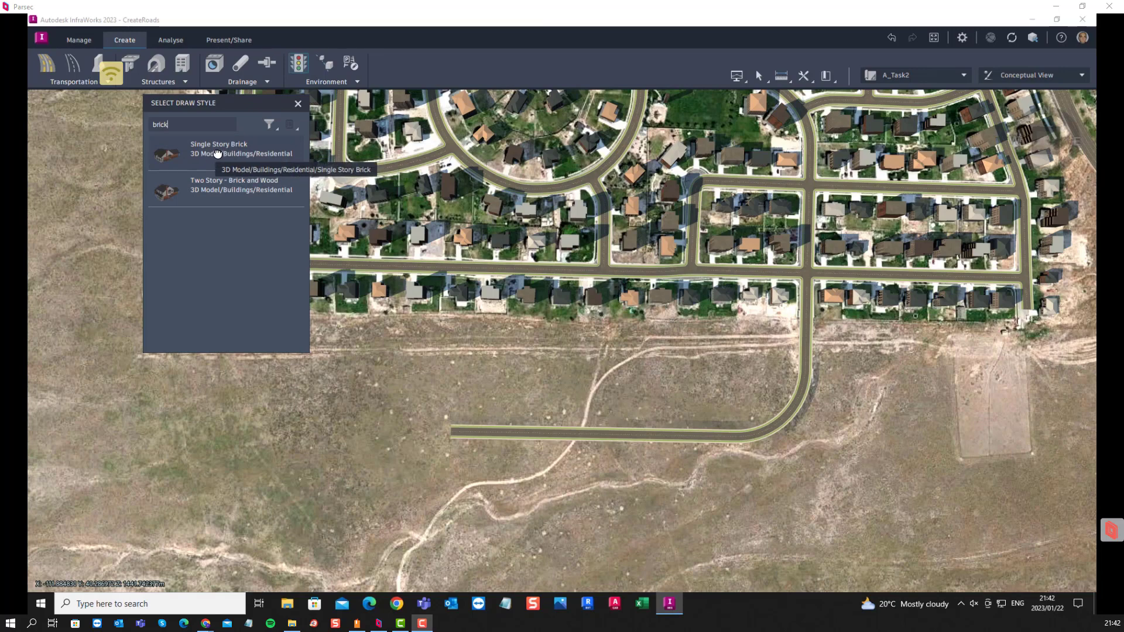
Place one Single Story Brick building as city furniture in the field on the inner side of the road's curve
click(217, 150)
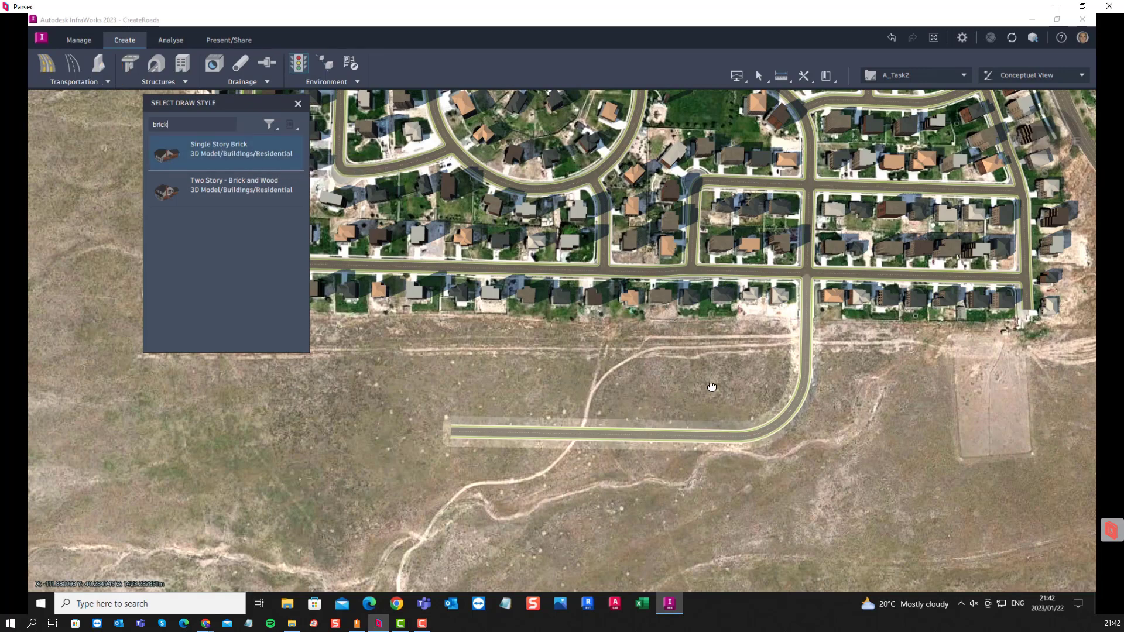
scroll(708, 390, up, 6)
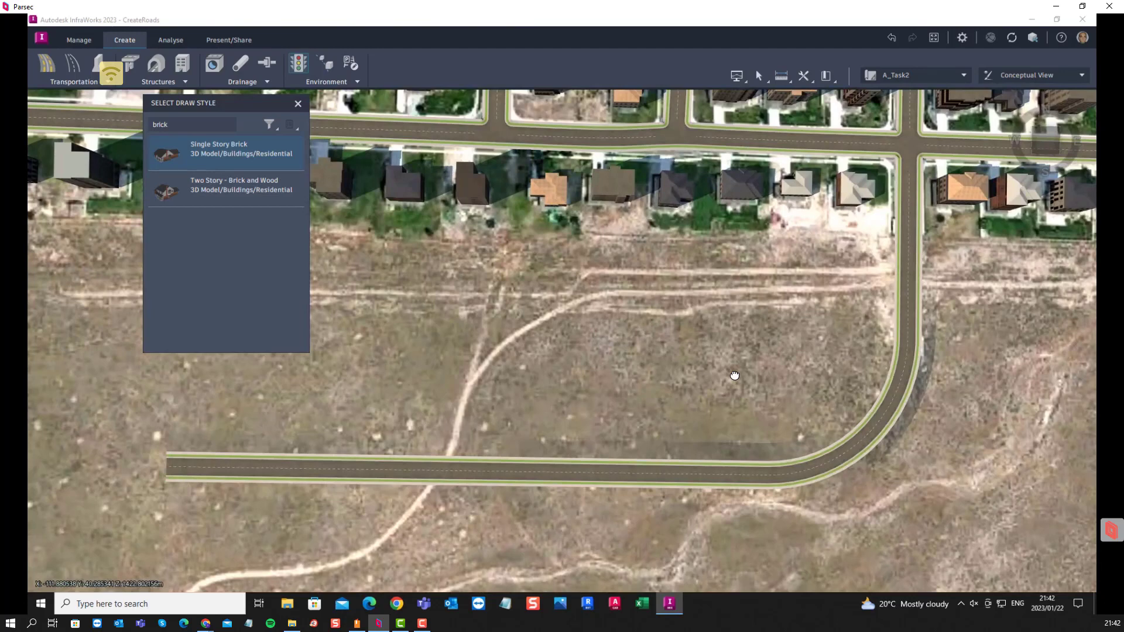
click(737, 373)
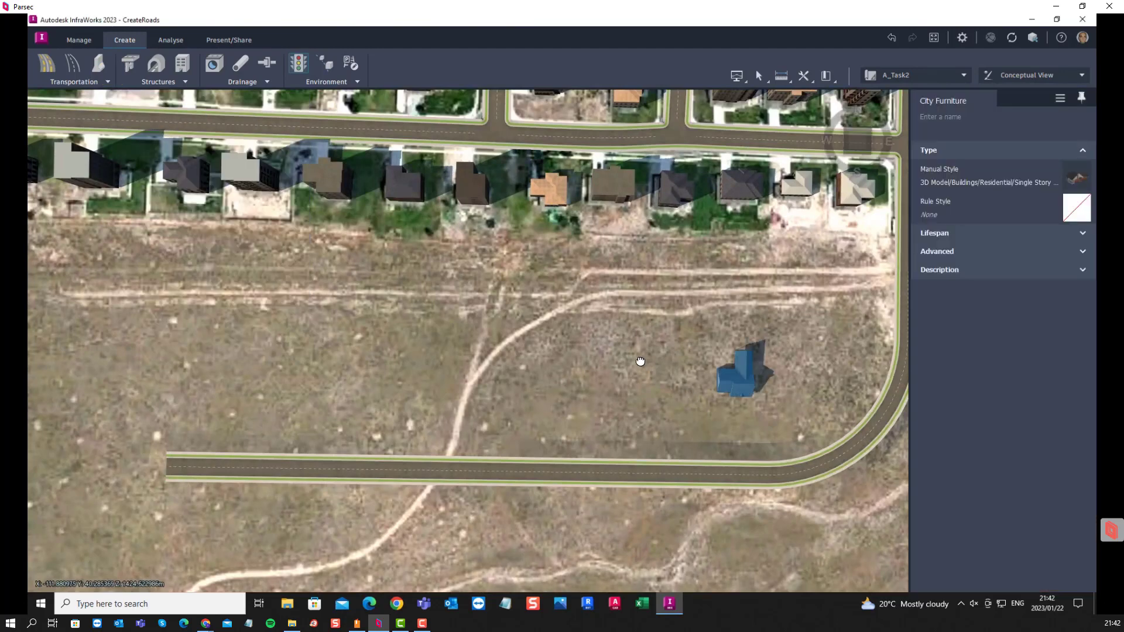
Place a row of Single Story Brick buildings along a U-shaped path from west of the single house around the road's western end
click(339, 79)
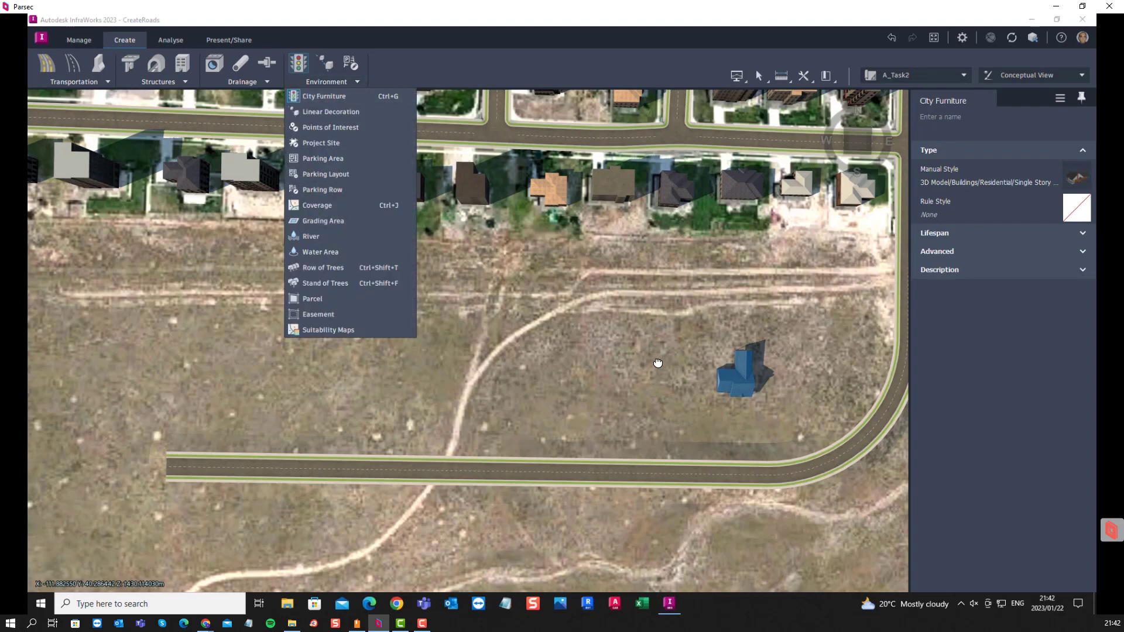
click(656, 384)
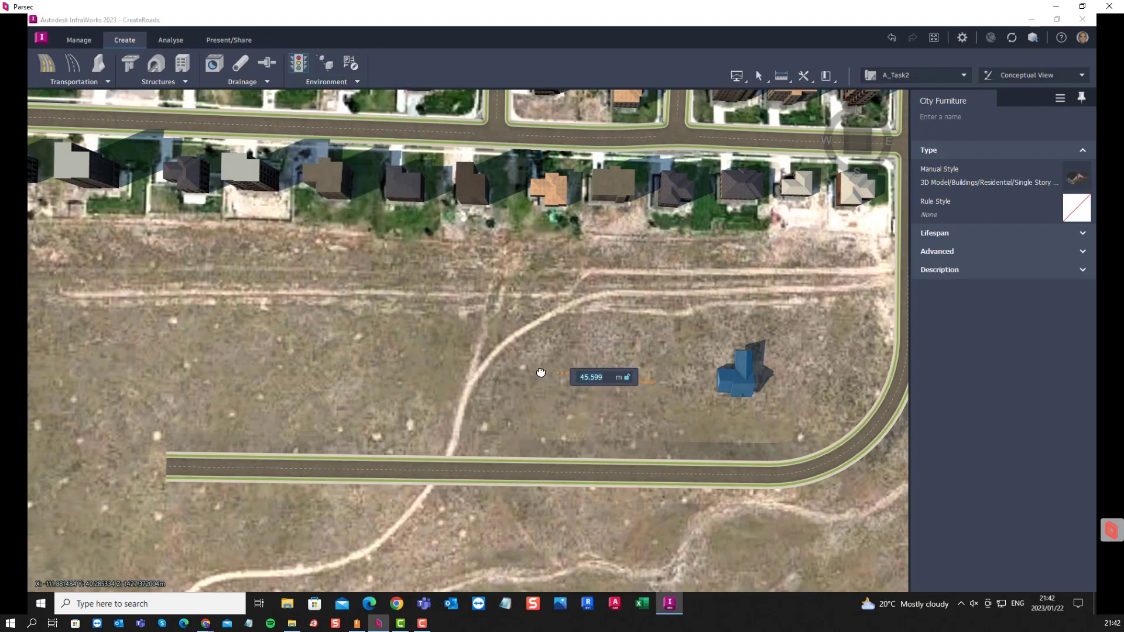
scroll(561, 375, down, 3)
scroll(430, 384, up, 3)
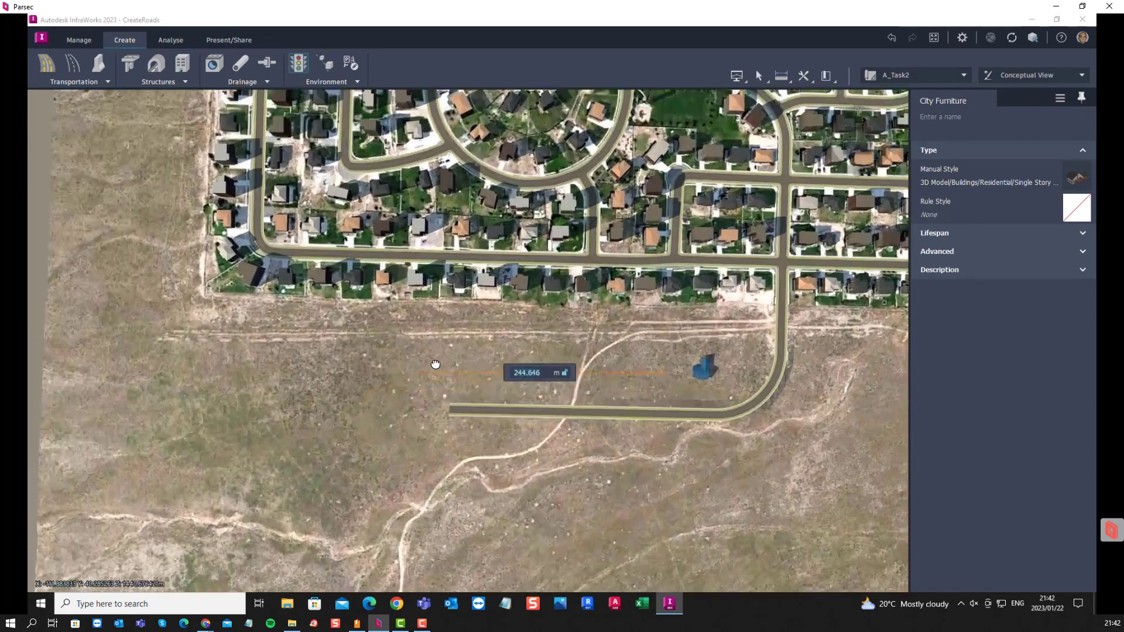
click(381, 369)
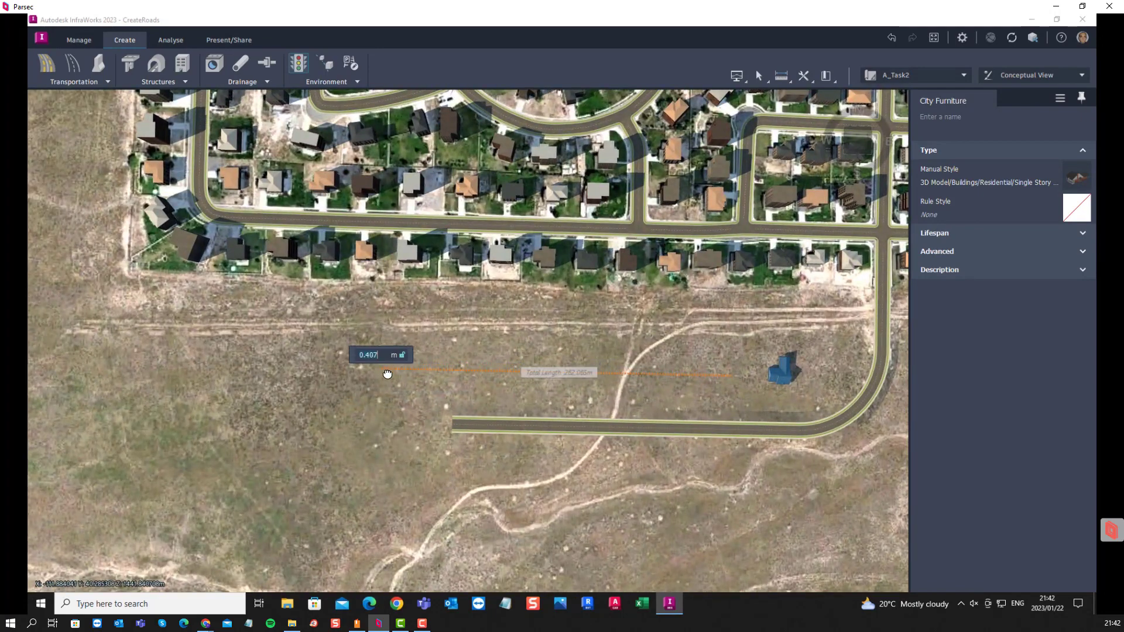
click(381, 484)
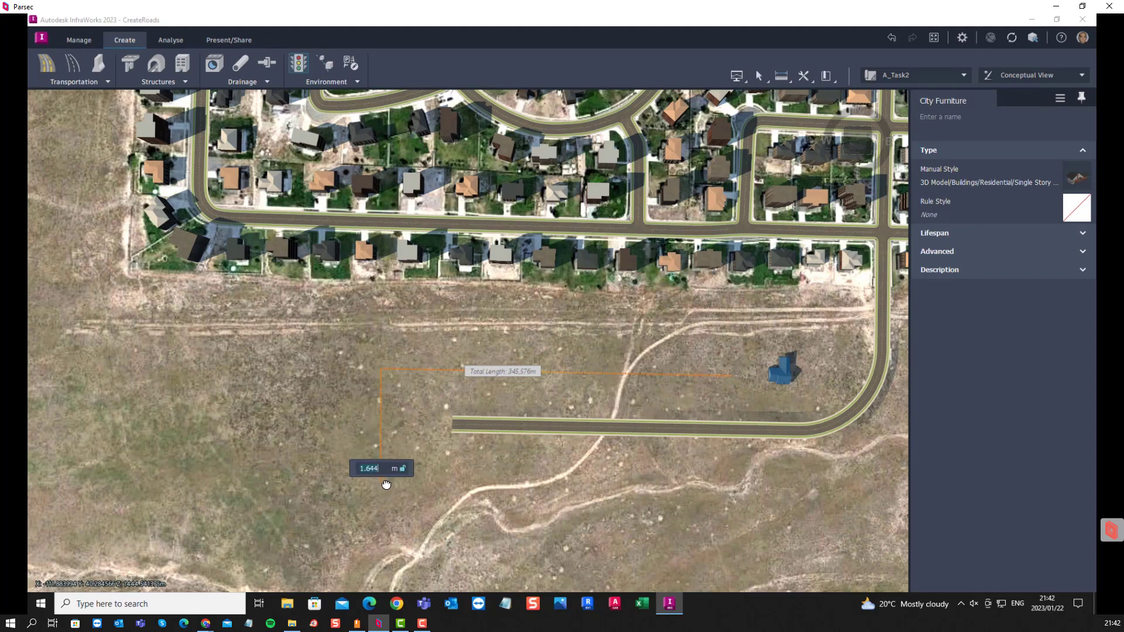
double_click(504, 485)
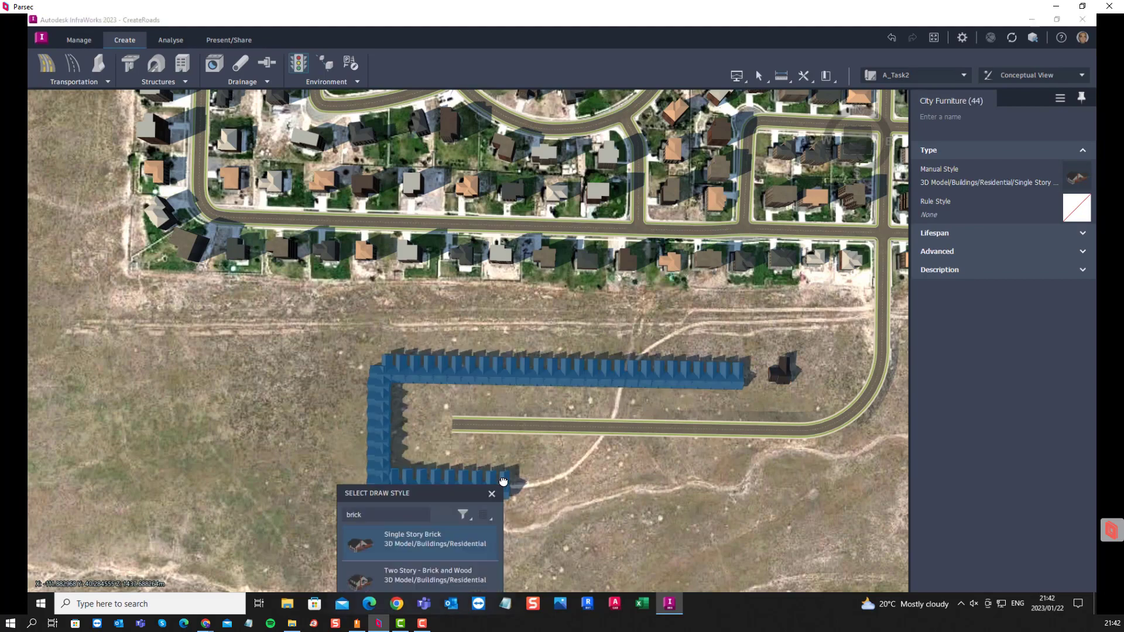
Finish drawing the U-shaped row of brick buildings and clear its selection
scroll(404, 324, down, 3)
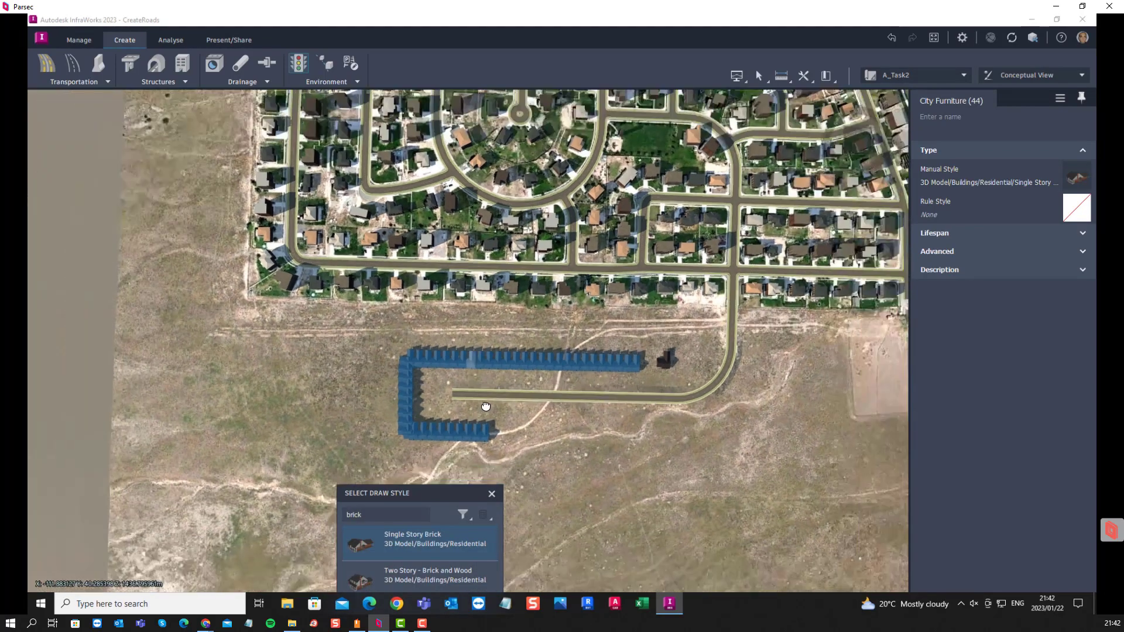
scroll(473, 438, up, 5)
scroll(474, 437, up, 2)
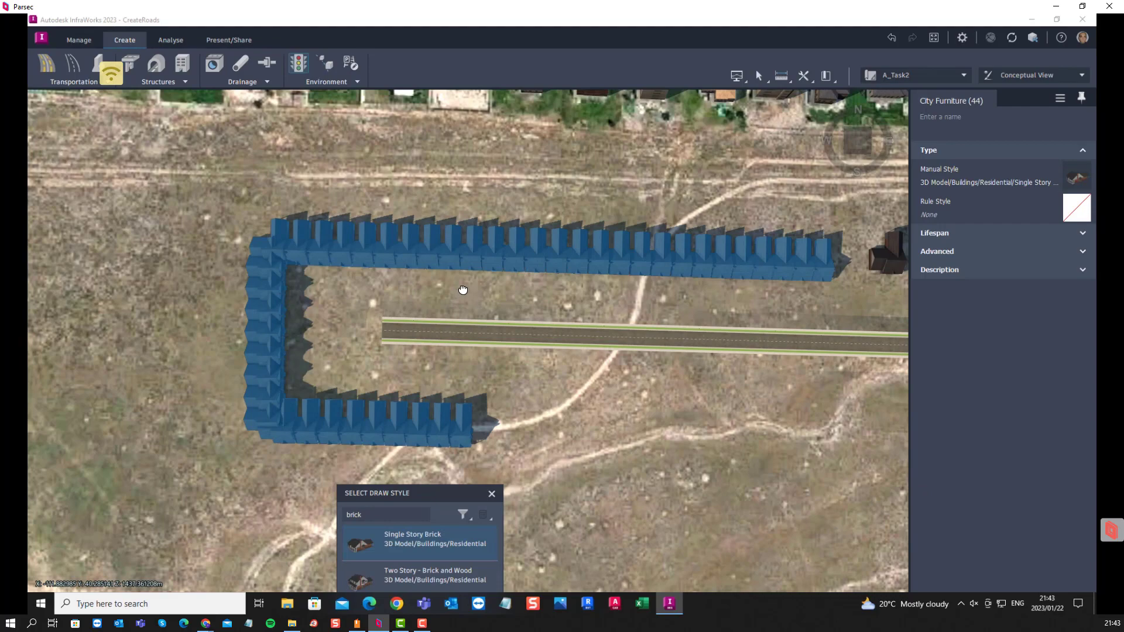
key(Escape)
click(392, 259)
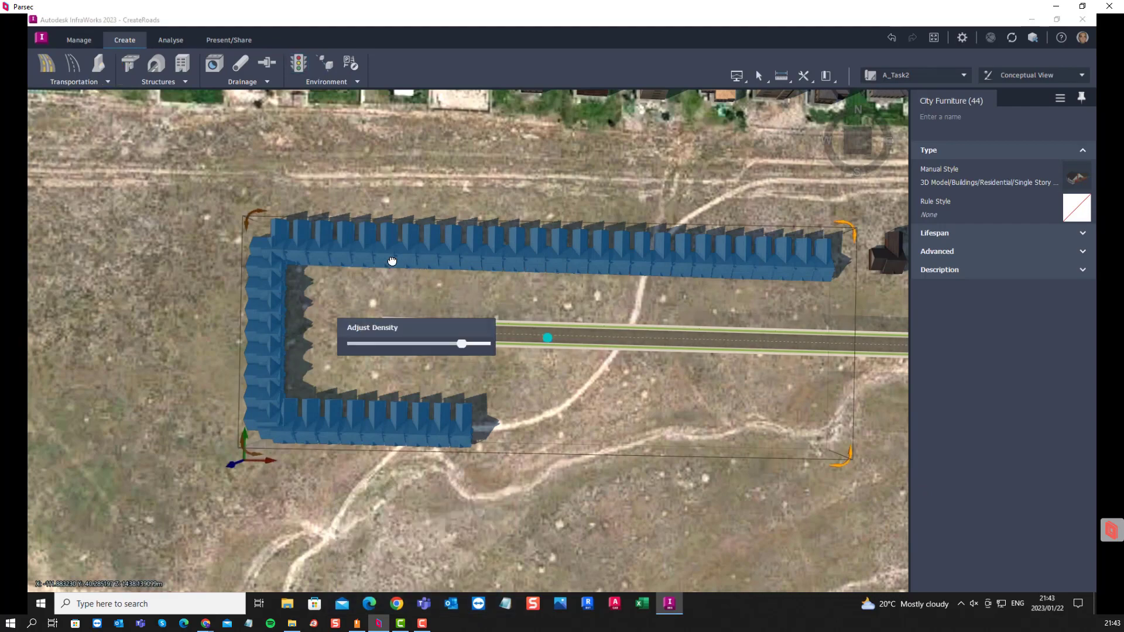
click(163, 267)
scroll(236, 318, down, 3)
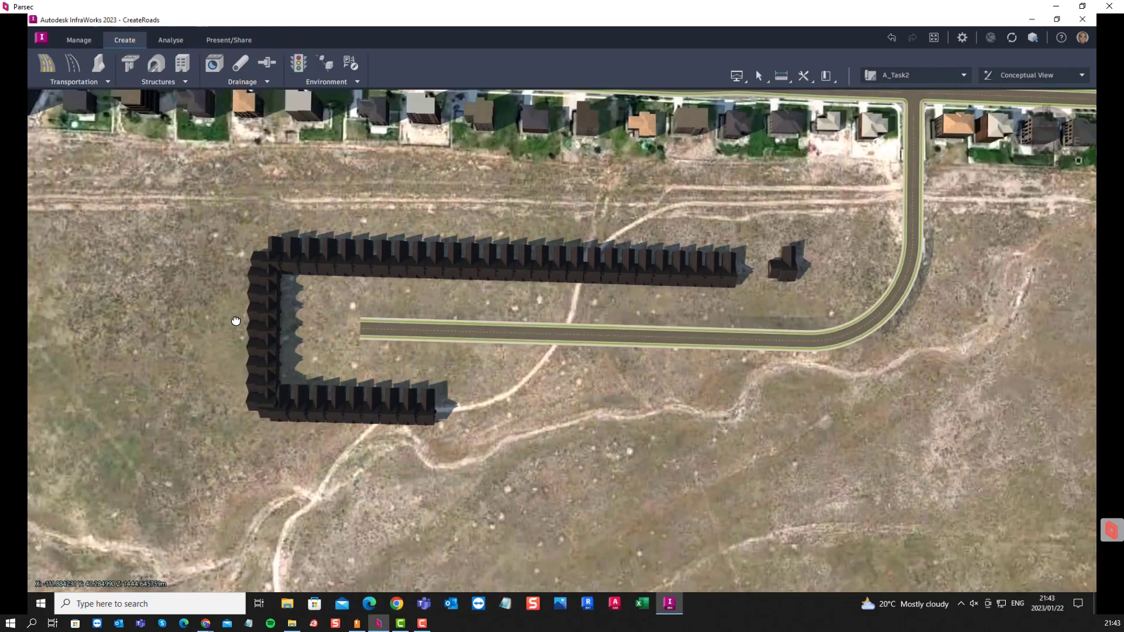
Select the whole row of brick buildings and lower its density to 14 spaced-out houses
scroll(716, 308, up, 3)
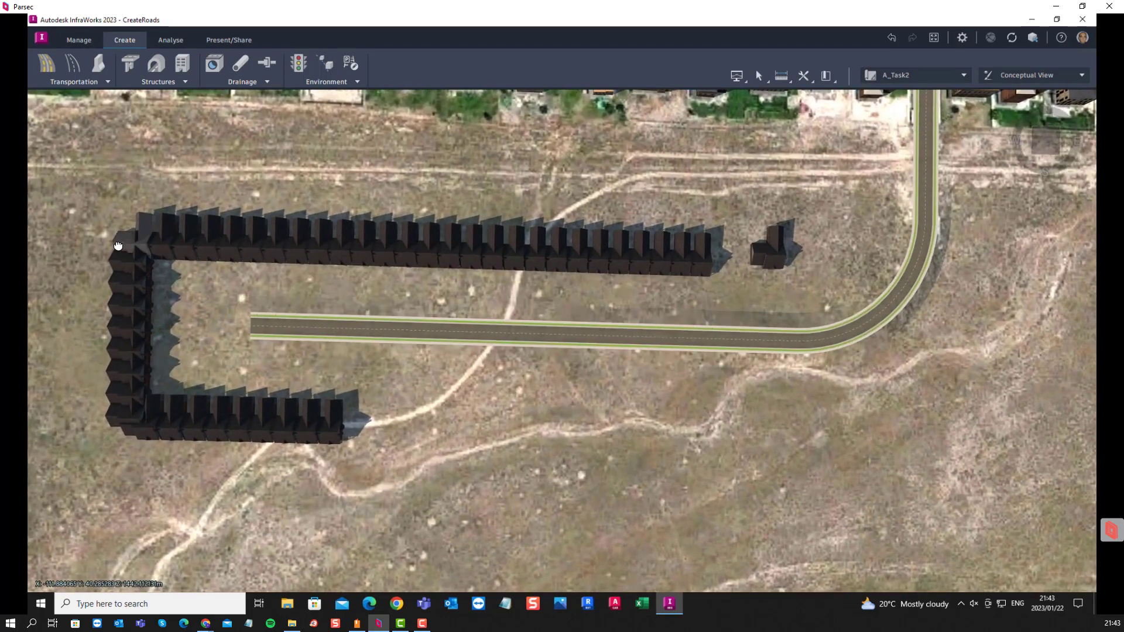
scroll(598, 263, up, 3)
click(597, 261)
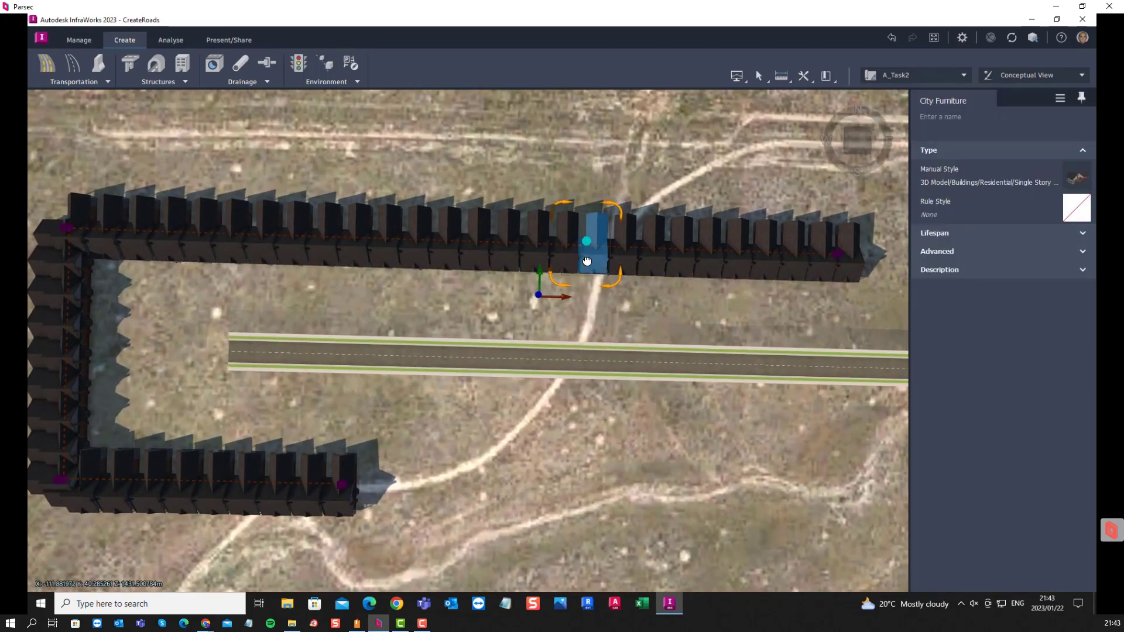
double_click(590, 261)
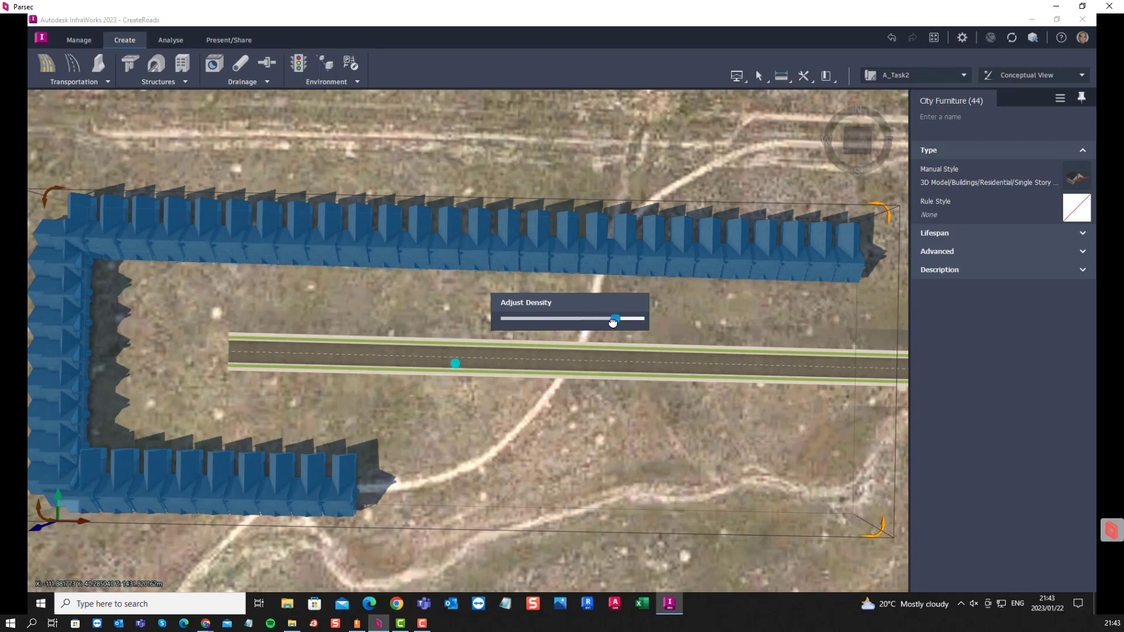
click(555, 316)
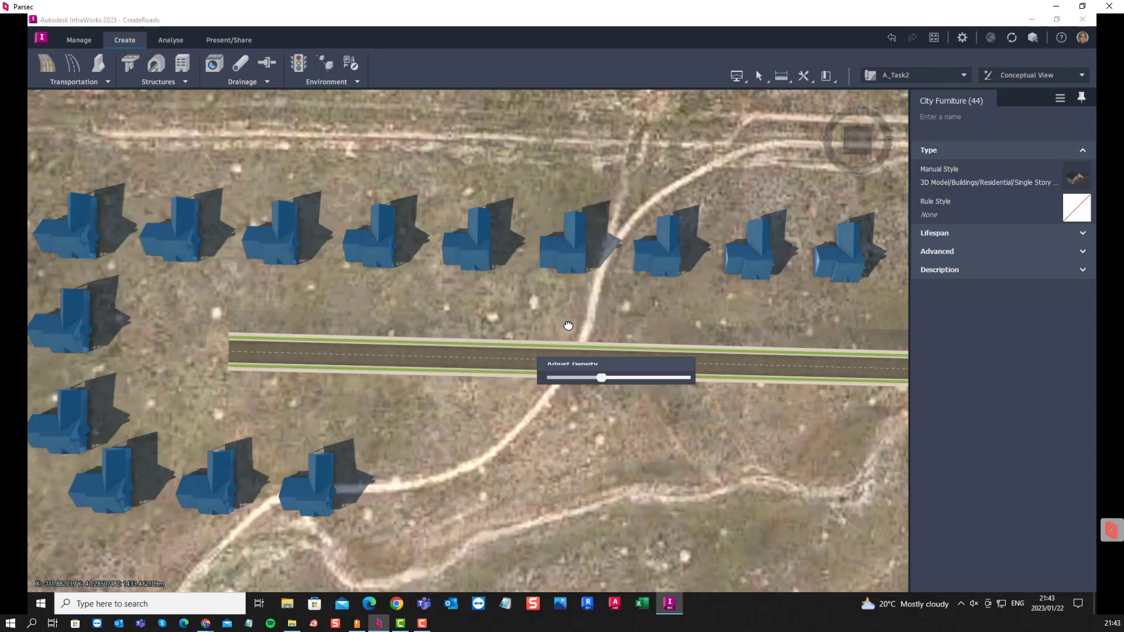
scroll(526, 300, down, 4)
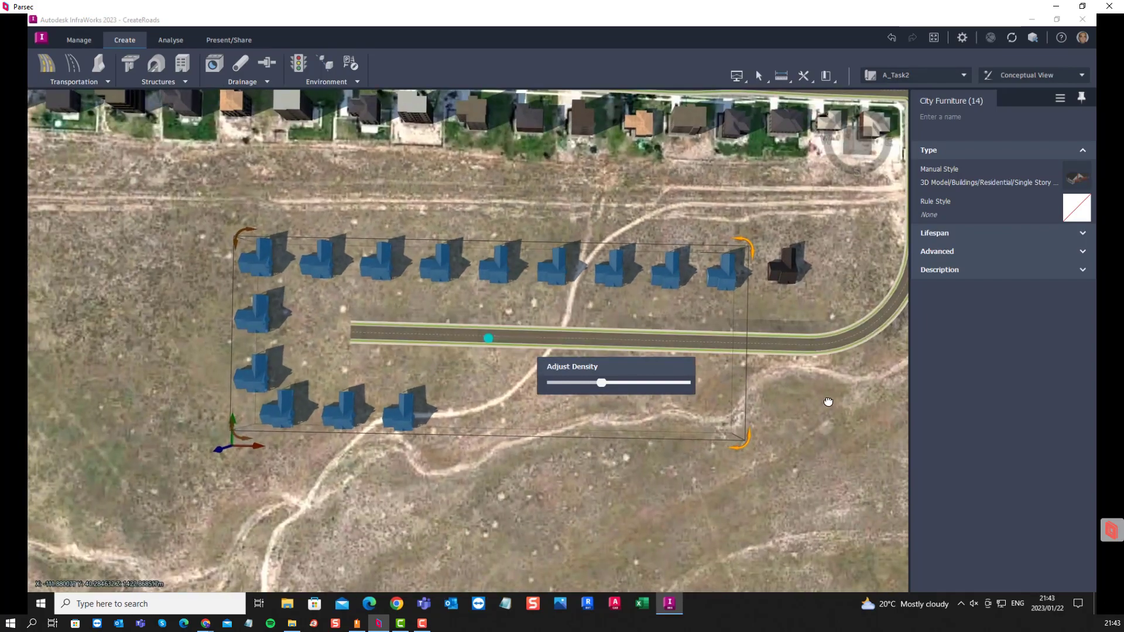
Examine the thinned-out row in perspective along with its Advanced and Lifespan attributes, then deselect it
middle_drag(707, 381, 741, 274)
drag(742, 274, 764, 278)
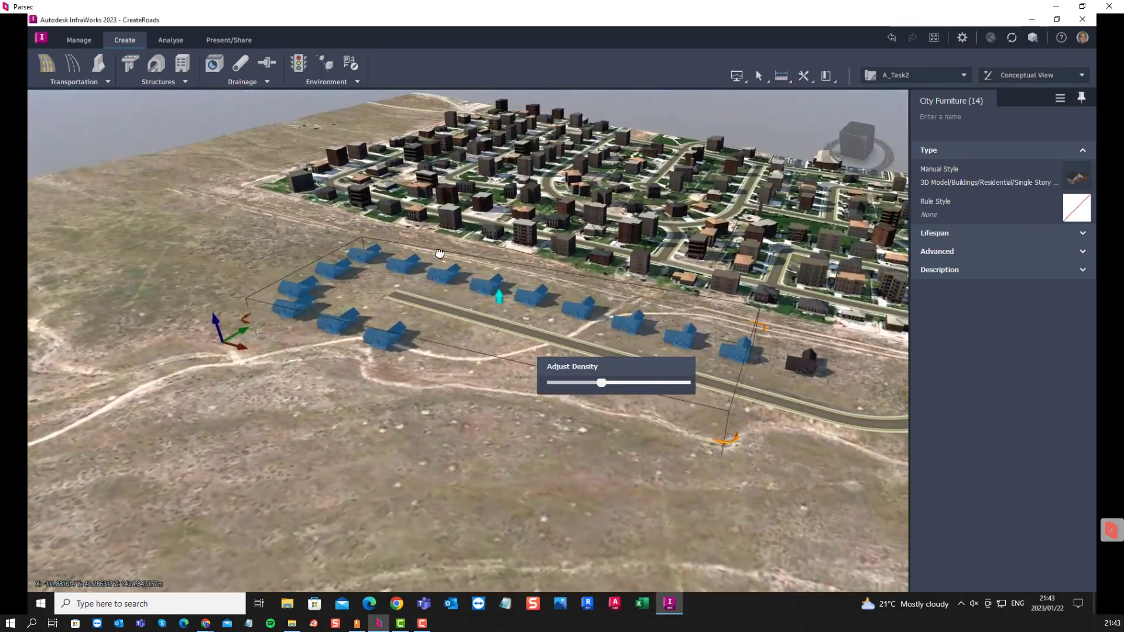
scroll(322, 258, up, 5)
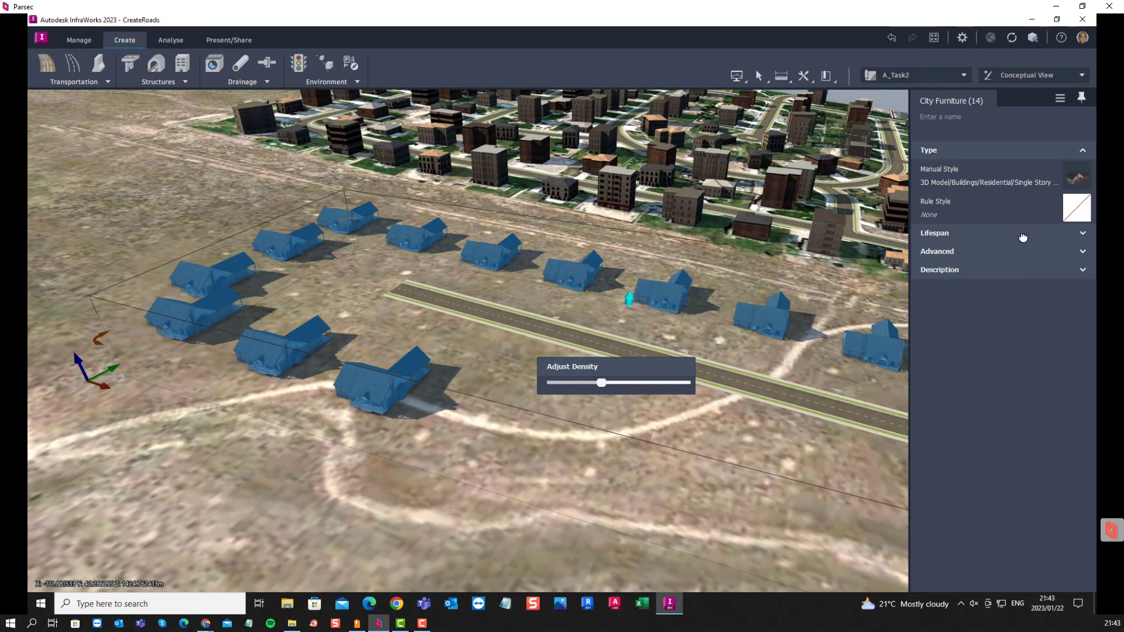
click(1080, 250)
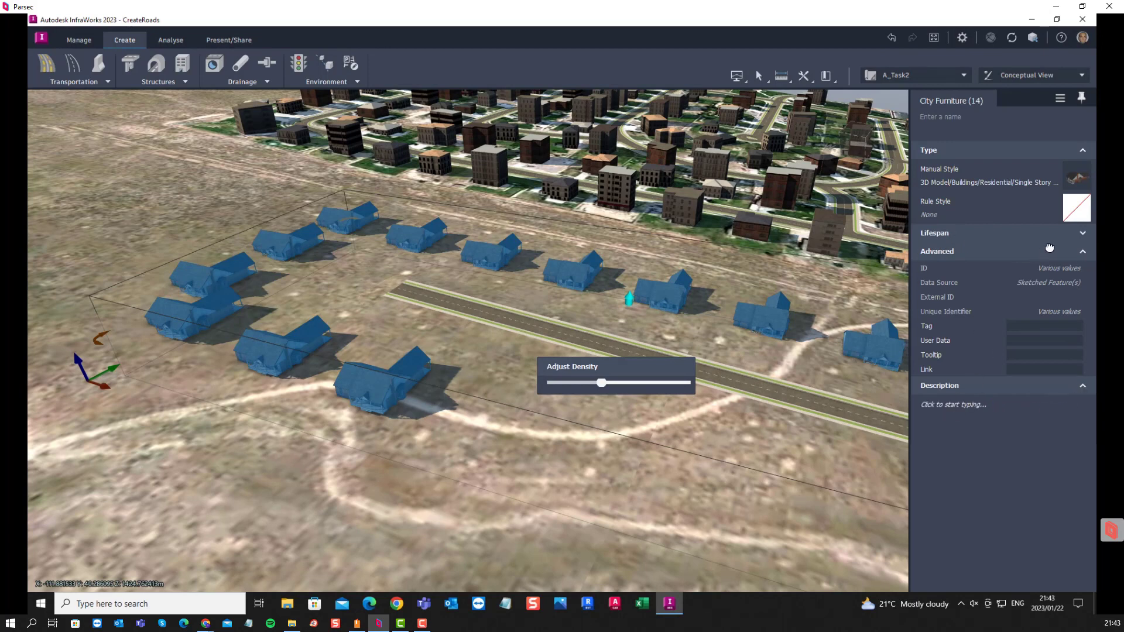
click(1080, 233)
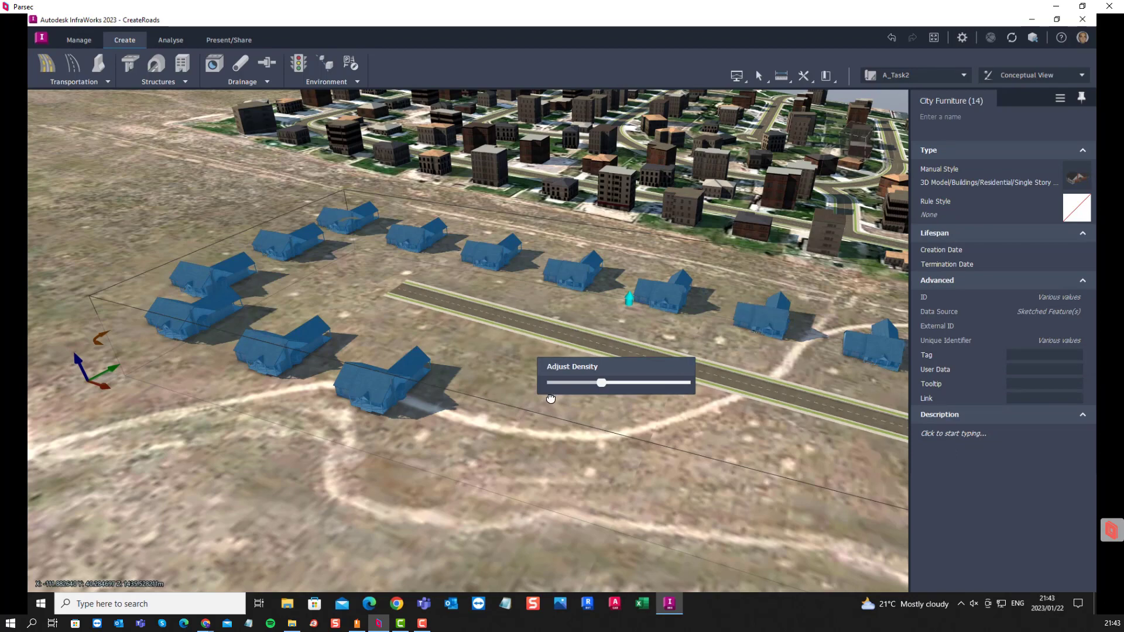
scroll(584, 304, down, 1)
scroll(585, 304, up, 1)
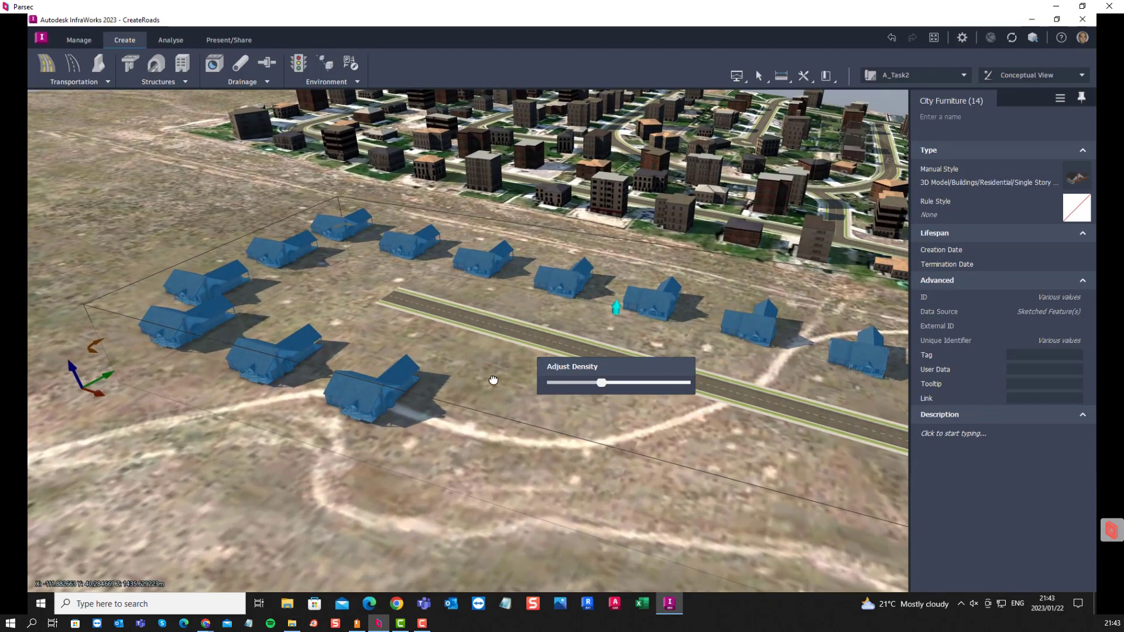
click(494, 380)
Select the complete row of brick houses again and open its full property list
click(571, 280)
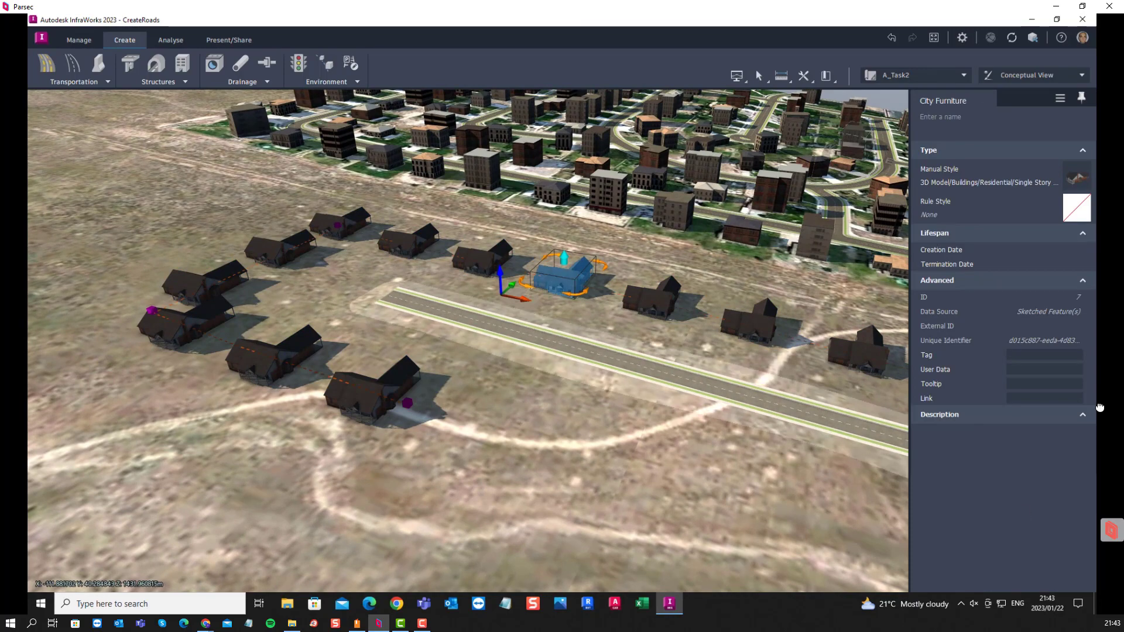
double_click(557, 281)
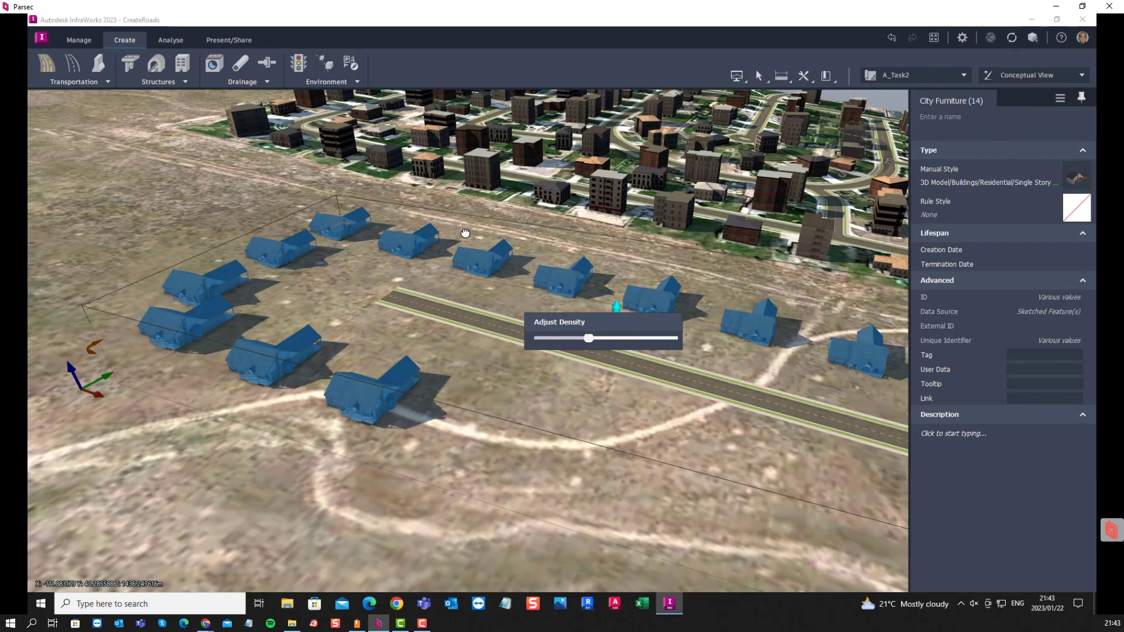
right_click(483, 257)
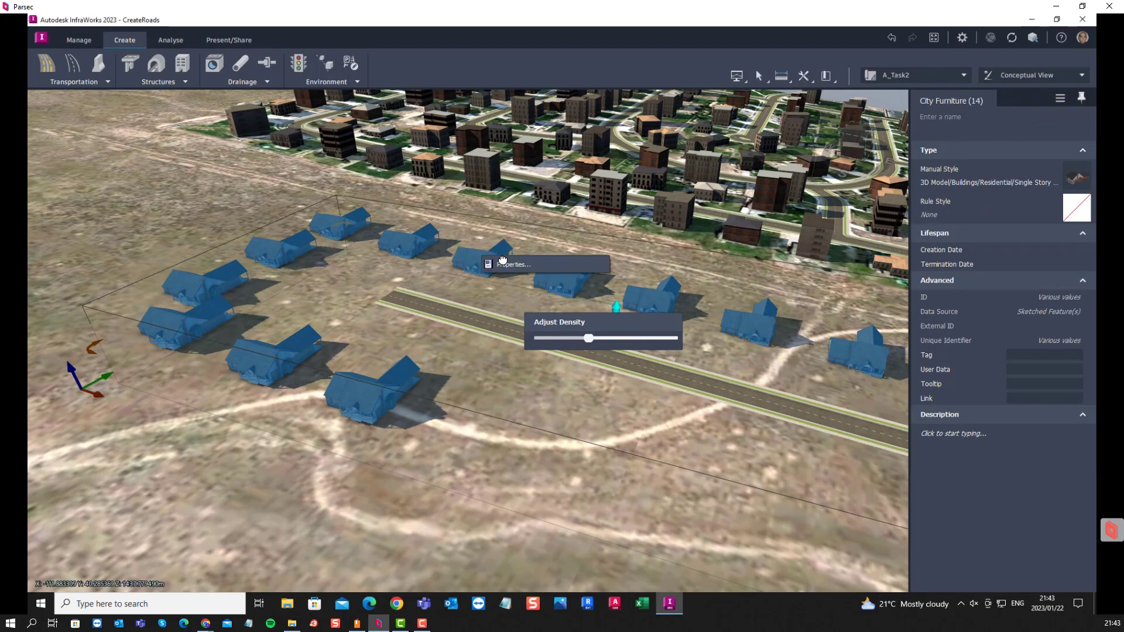
click(505, 274)
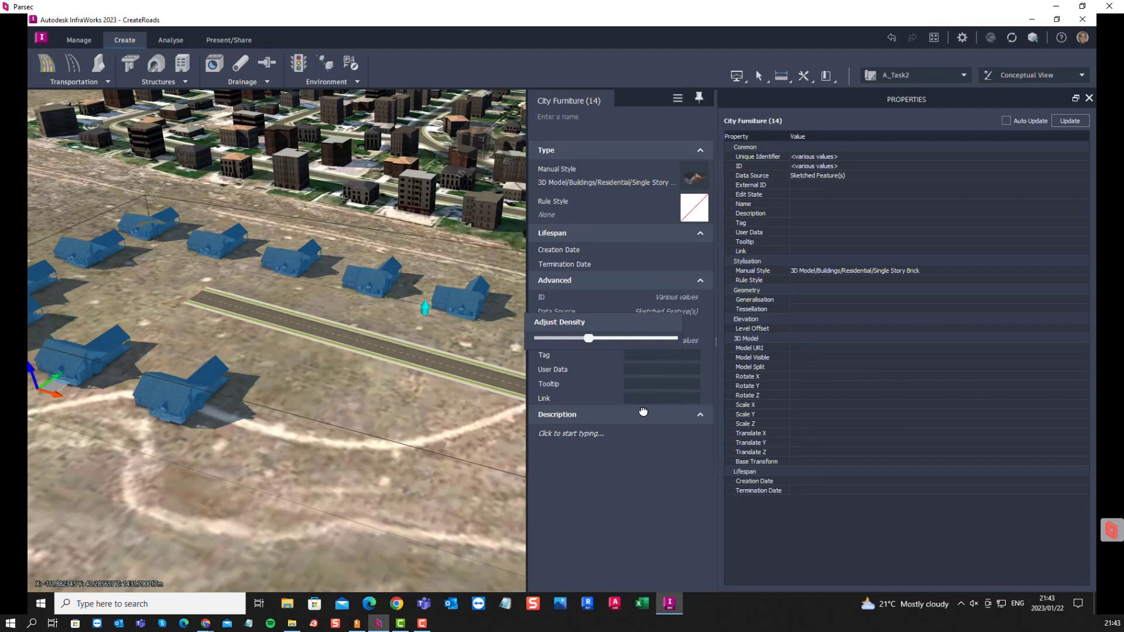
scroll(365, 354, down, 5)
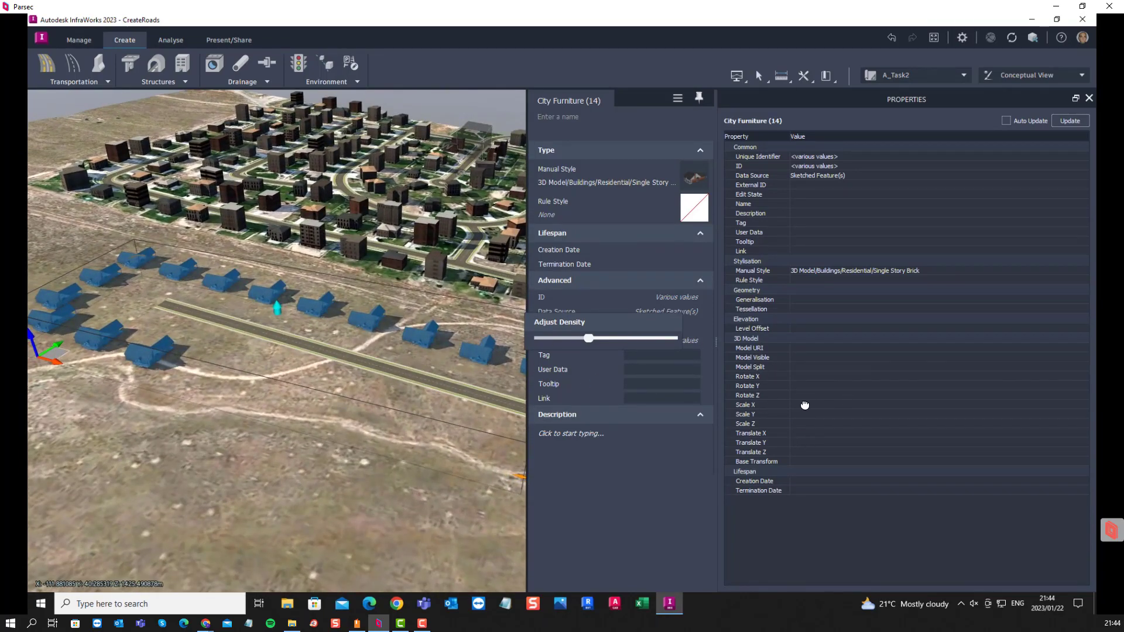
Try to set Scale Z to 2 for the whole row of houses, and clear the selection
click(807, 424)
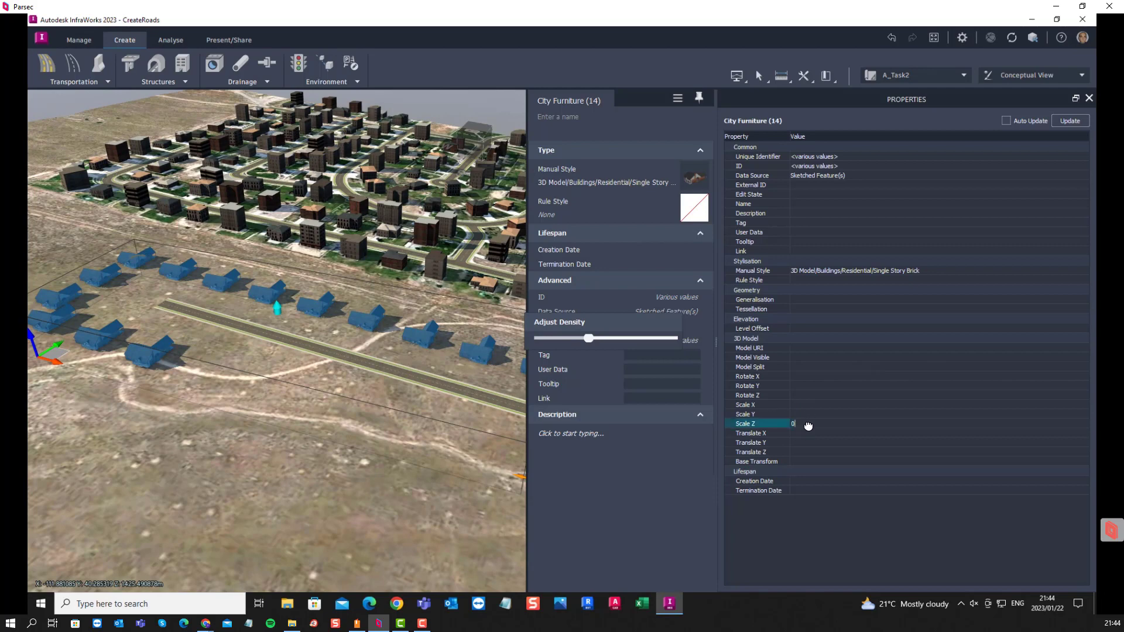
text(2)
key(Return)
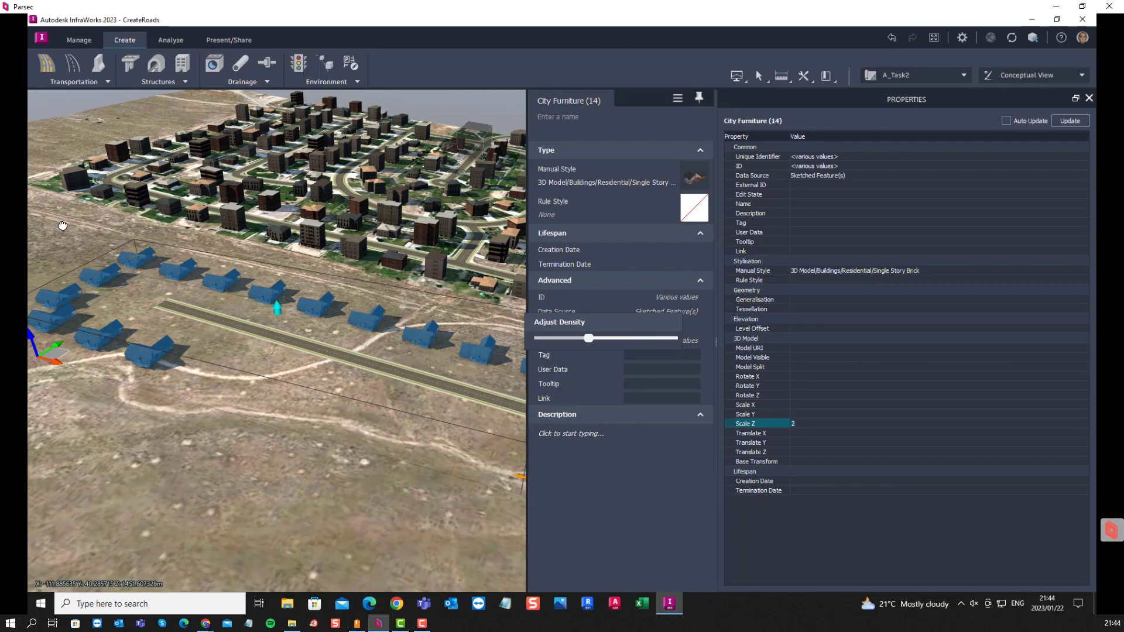
click(354, 464)
Try to set Scale Z to 2 for only the house just east of the dirt track, and deselect it
scroll(403, 345, up, 5)
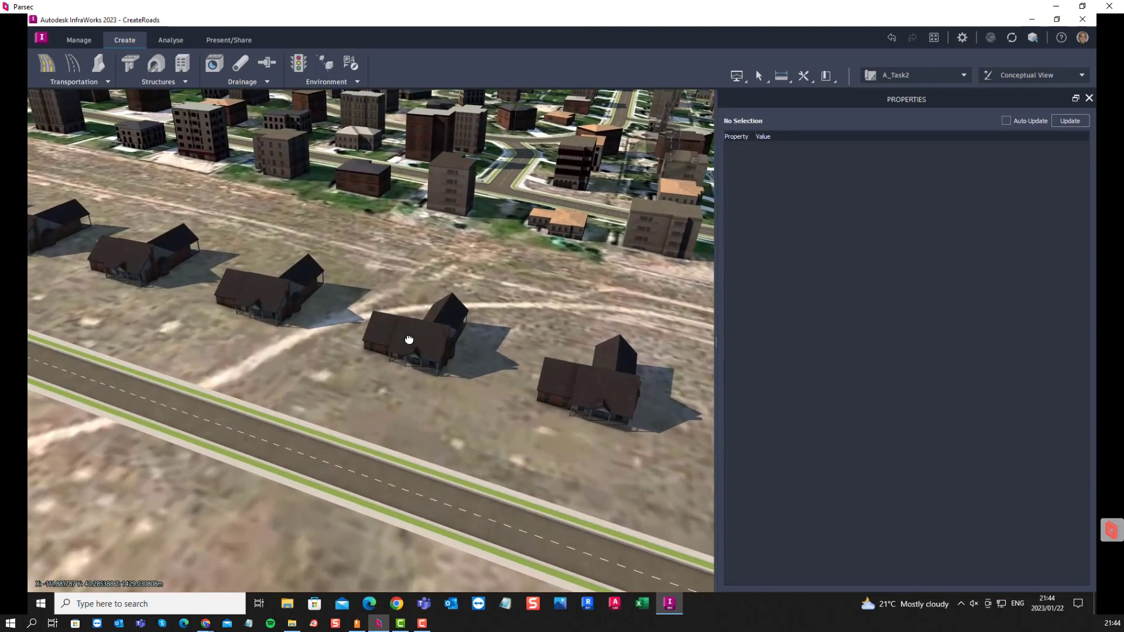
click(413, 349)
click(802, 424)
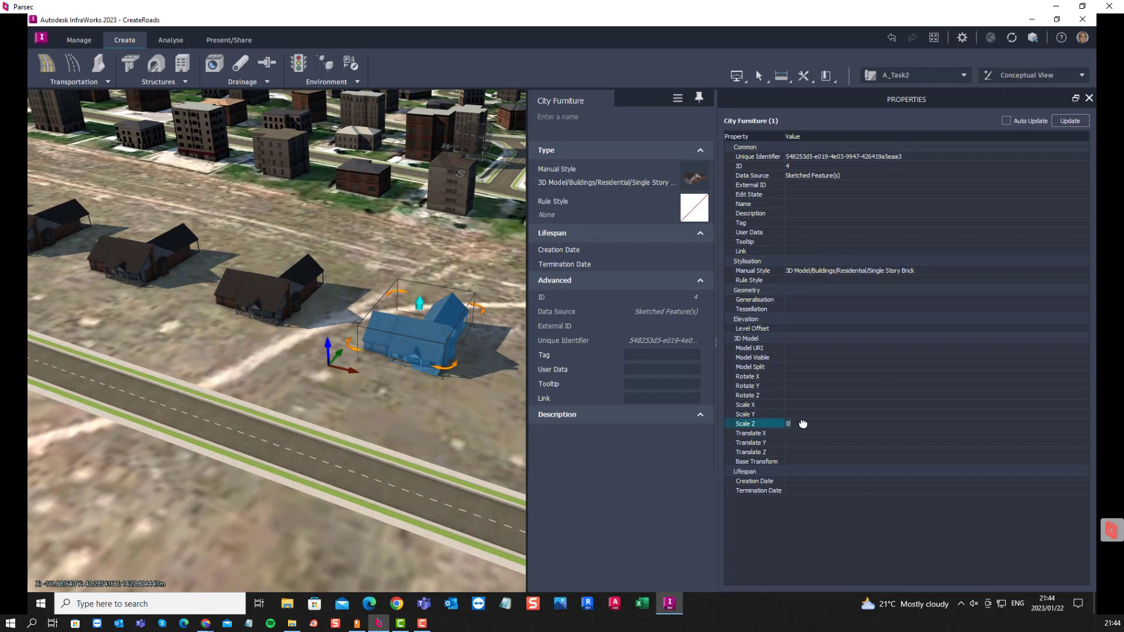
text(2)
key(Return)
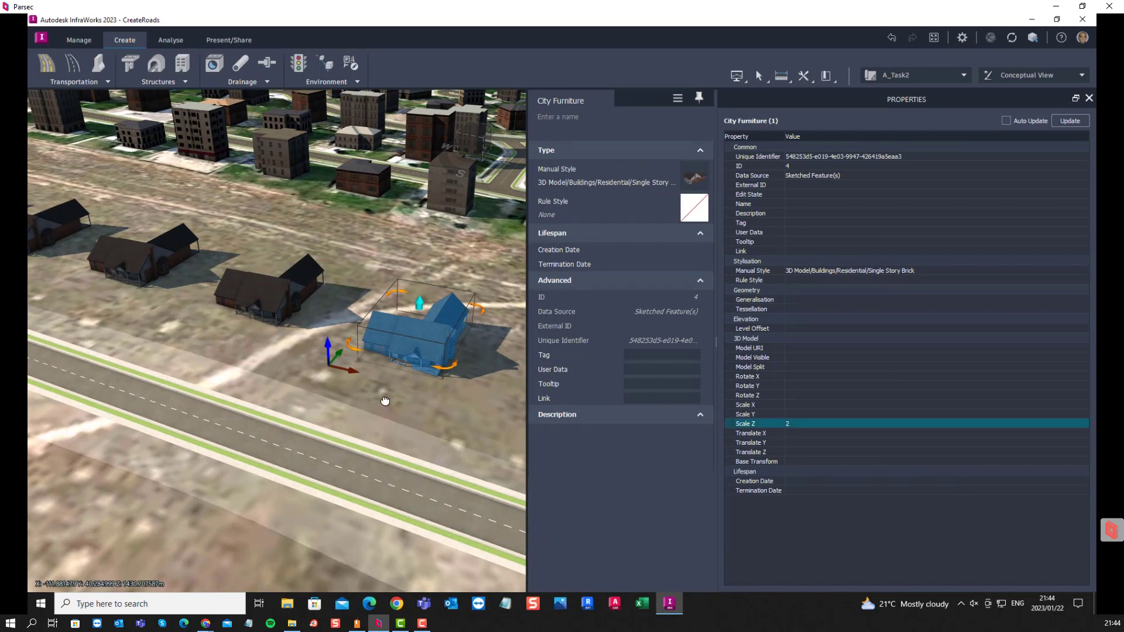
click(385, 401)
Scale the house just east of the dirt track uniformly in the model to about 1.2, and deselect it
click(418, 309)
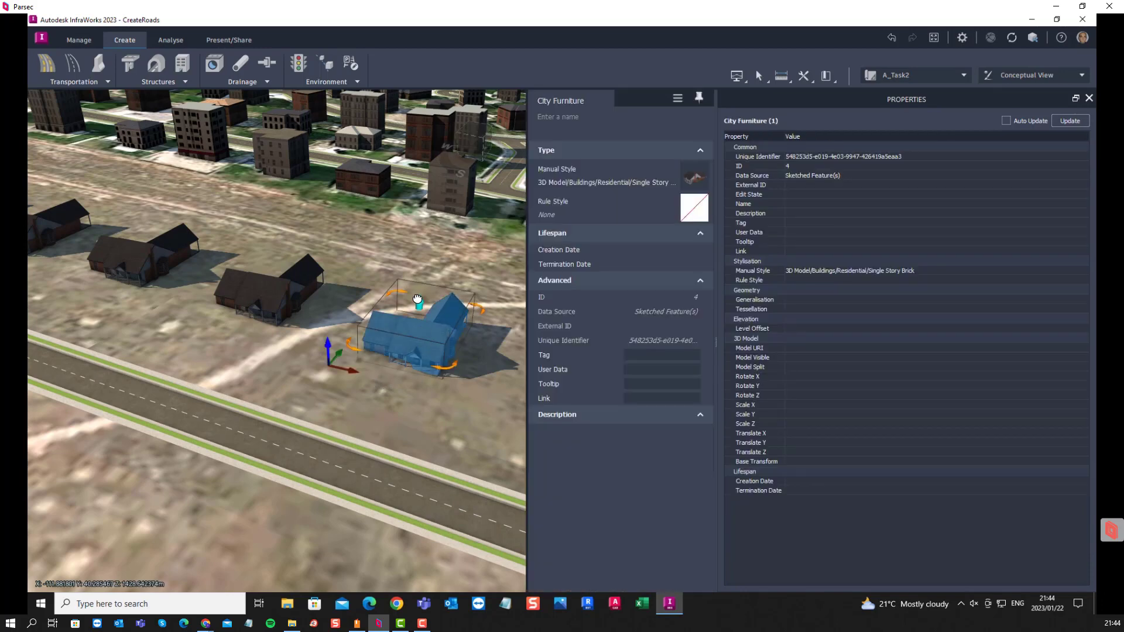
mouse_move(417, 299)
mouse_down()
mouse_move(419, 283)
mouse_move(419, 293)
mouse_up()
drag(436, 404, 401, 407)
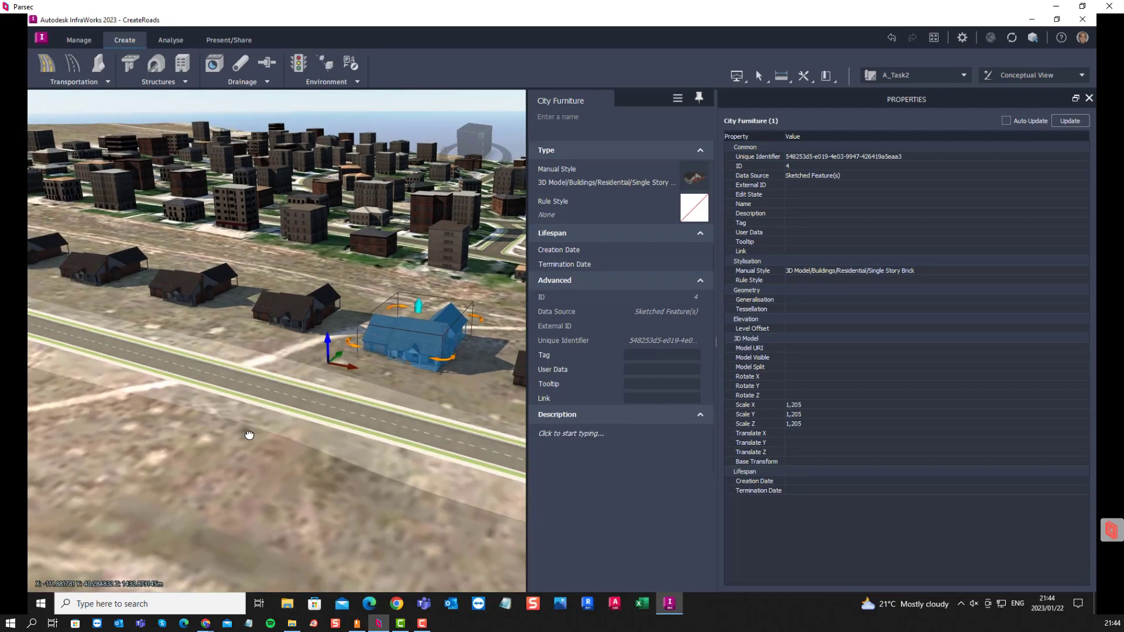
click(261, 443)
drag(264, 444, 333, 365)
scroll(333, 366, up, 5)
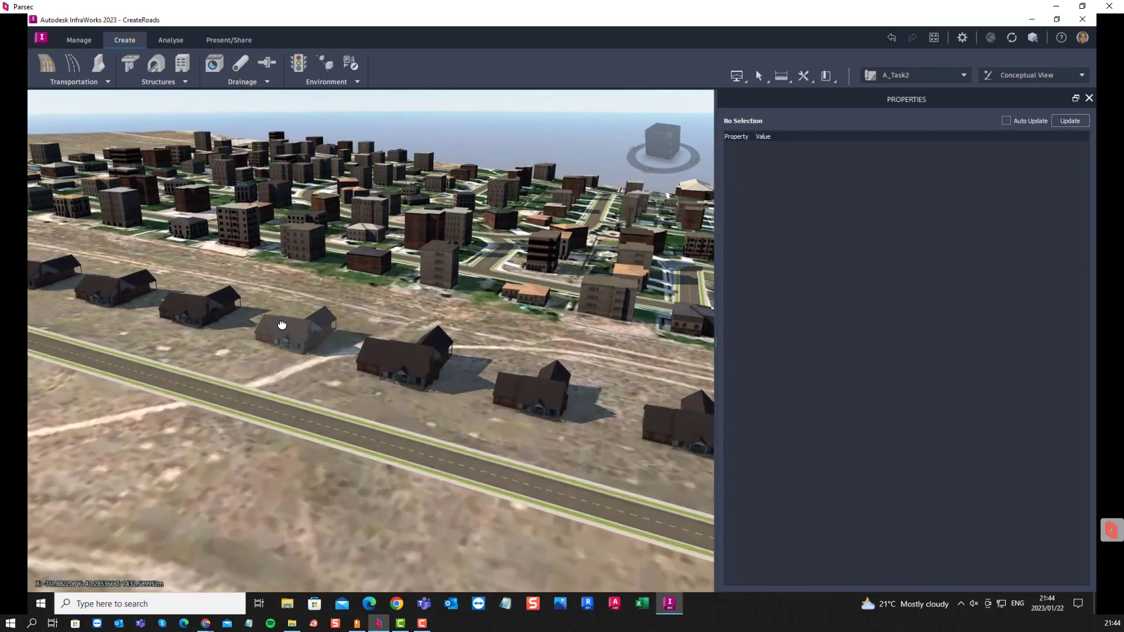
Try to set Scale X, Scale Y and Scale Z to 2 for the entire row of houses, and deselect it
click(306, 316)
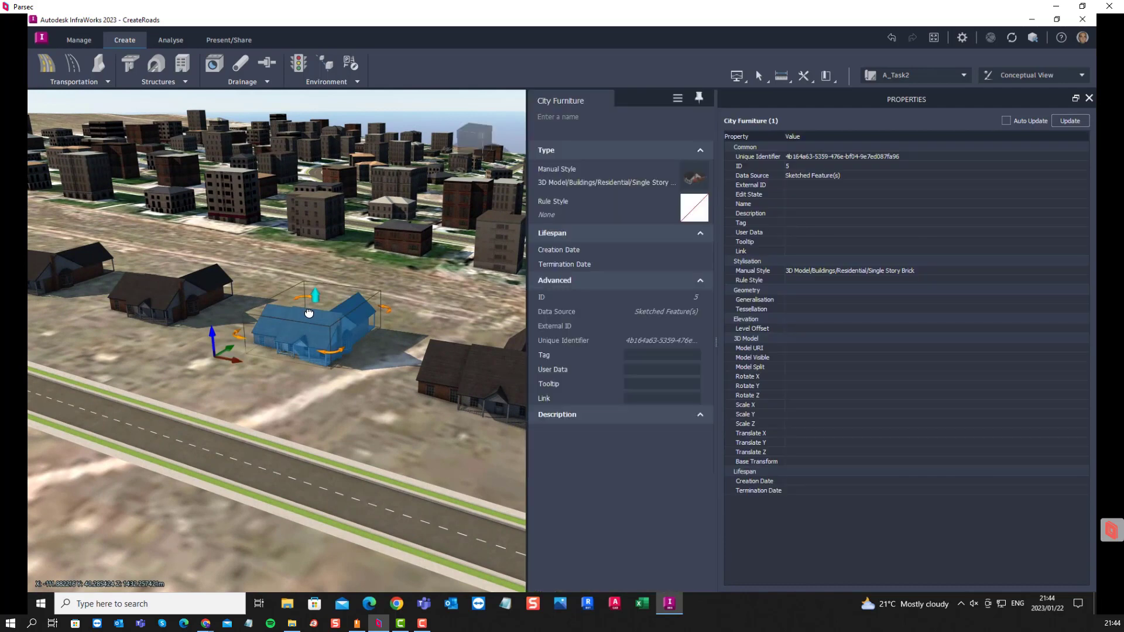
double_click(309, 313)
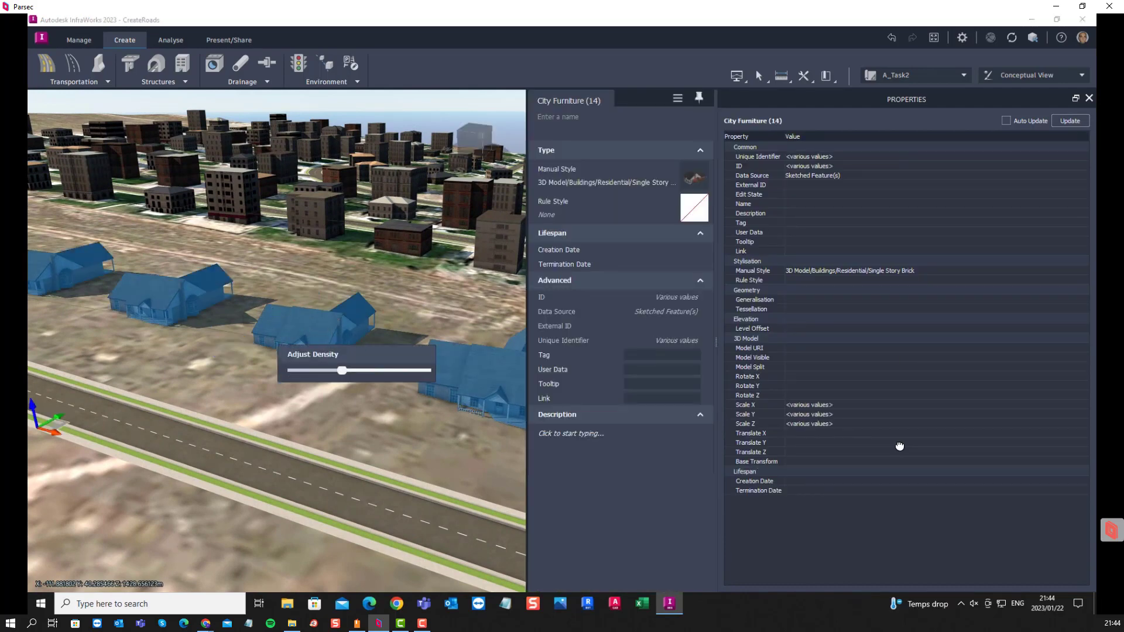
click(874, 406)
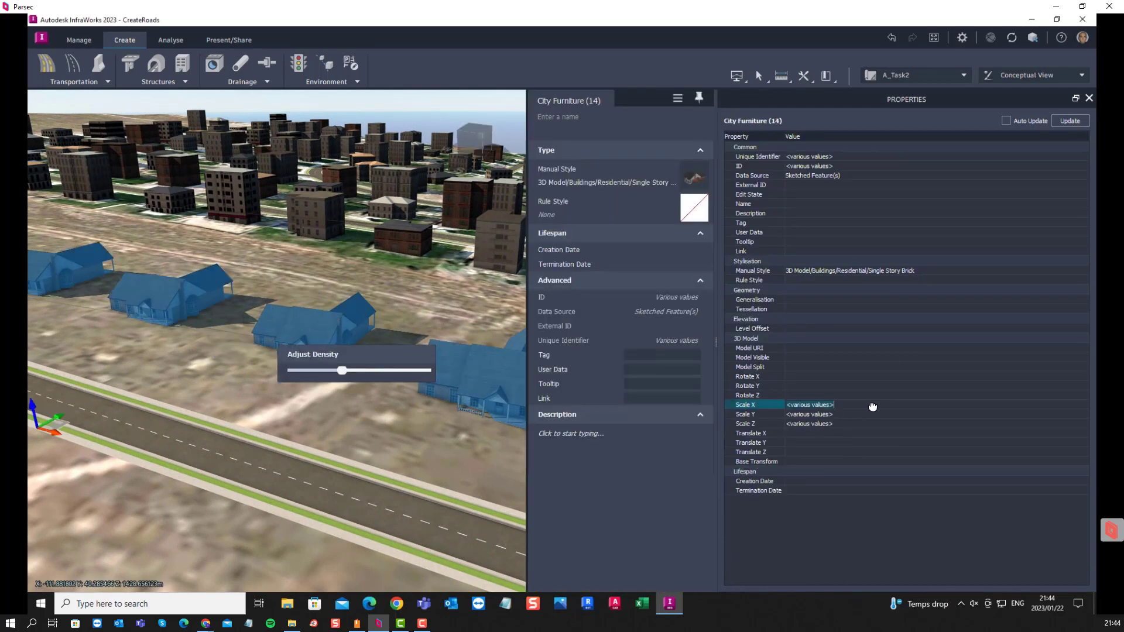
text(2)
click(858, 417)
text(2)
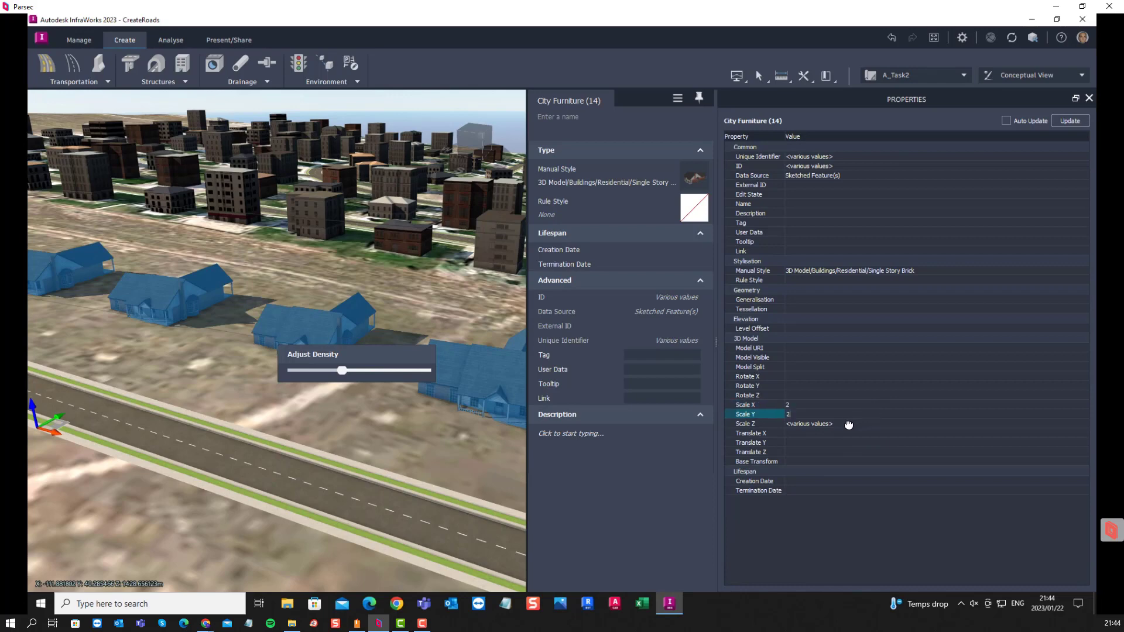
click(848, 427)
key(Return)
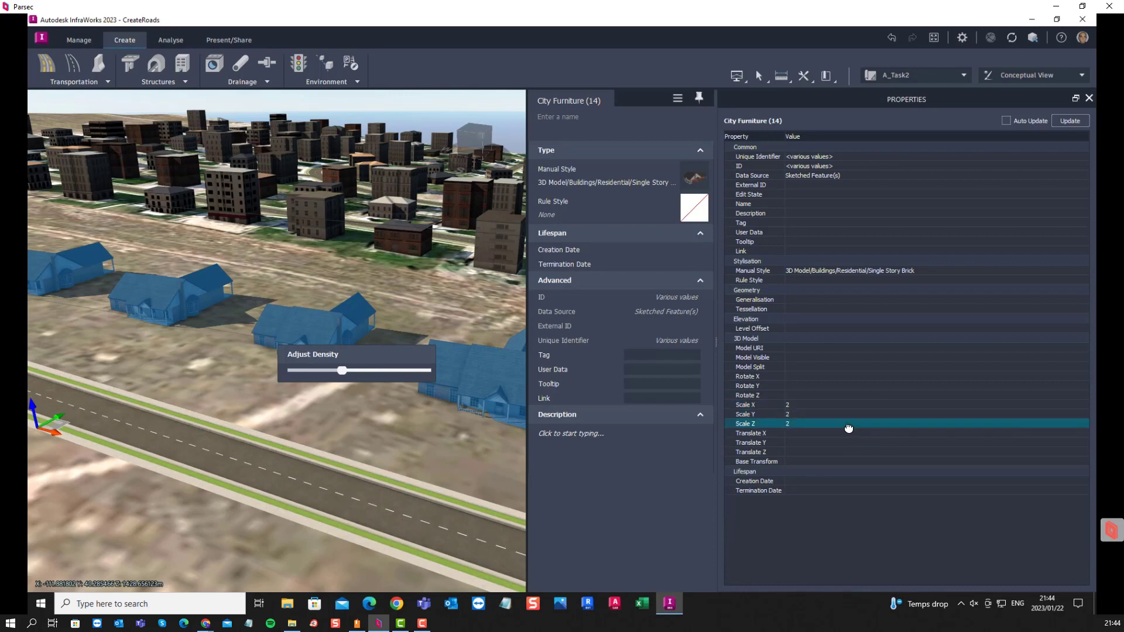
click(375, 411)
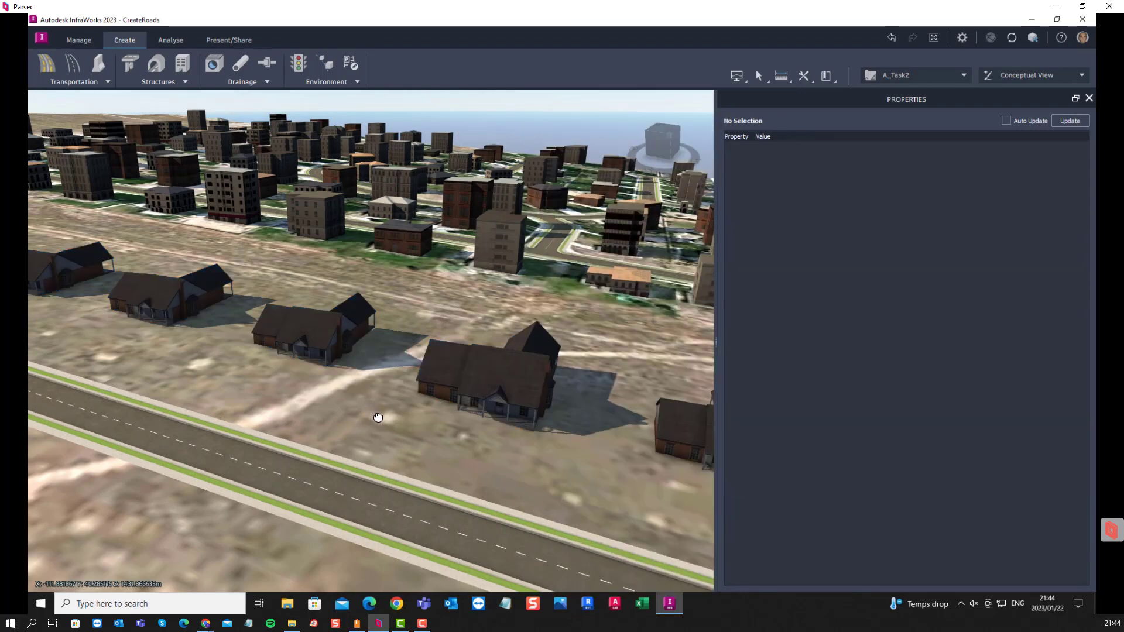
scroll(376, 416, down, 6)
scroll(377, 422, up, 5)
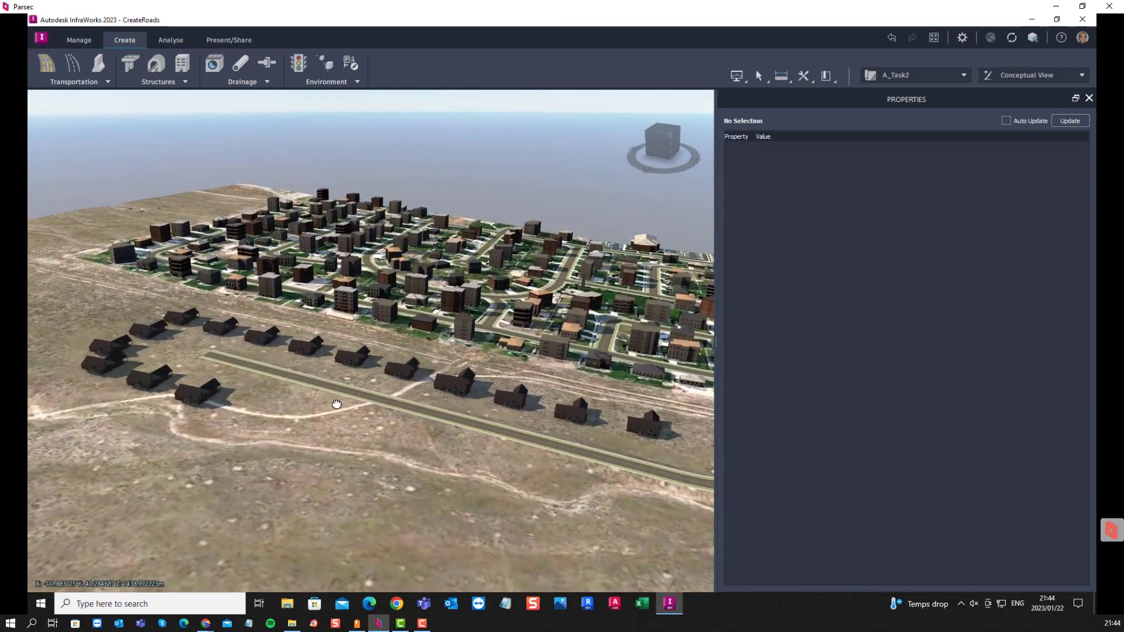
scroll(390, 359, up, 3)
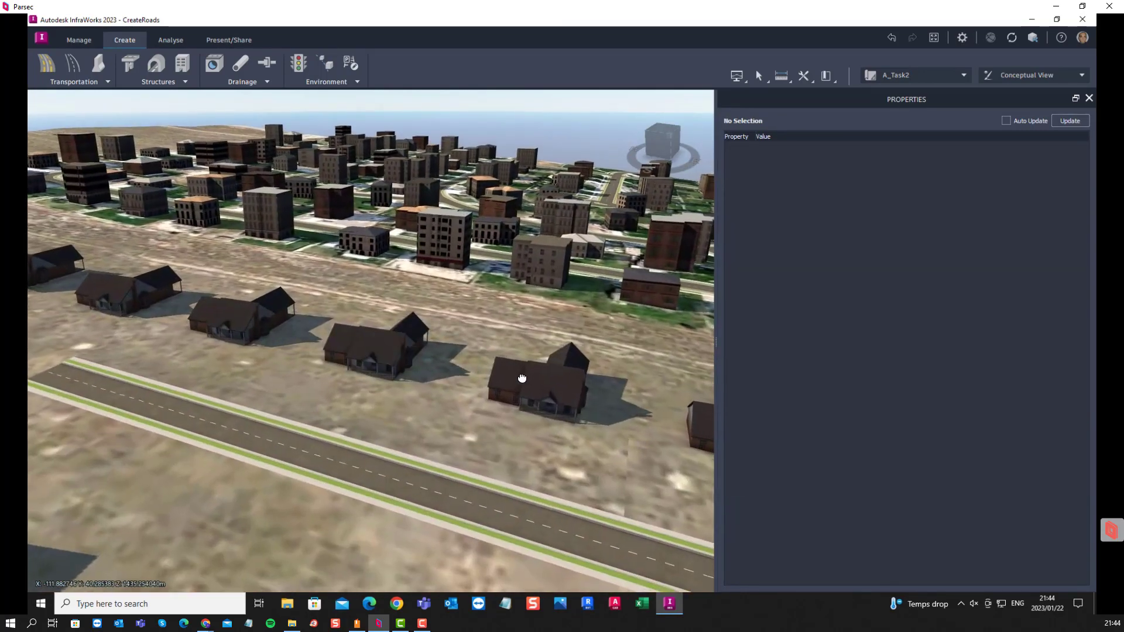
Select the house row and remove its end vertex on the open-field side, by the dirt track
click(459, 375)
click(459, 374)
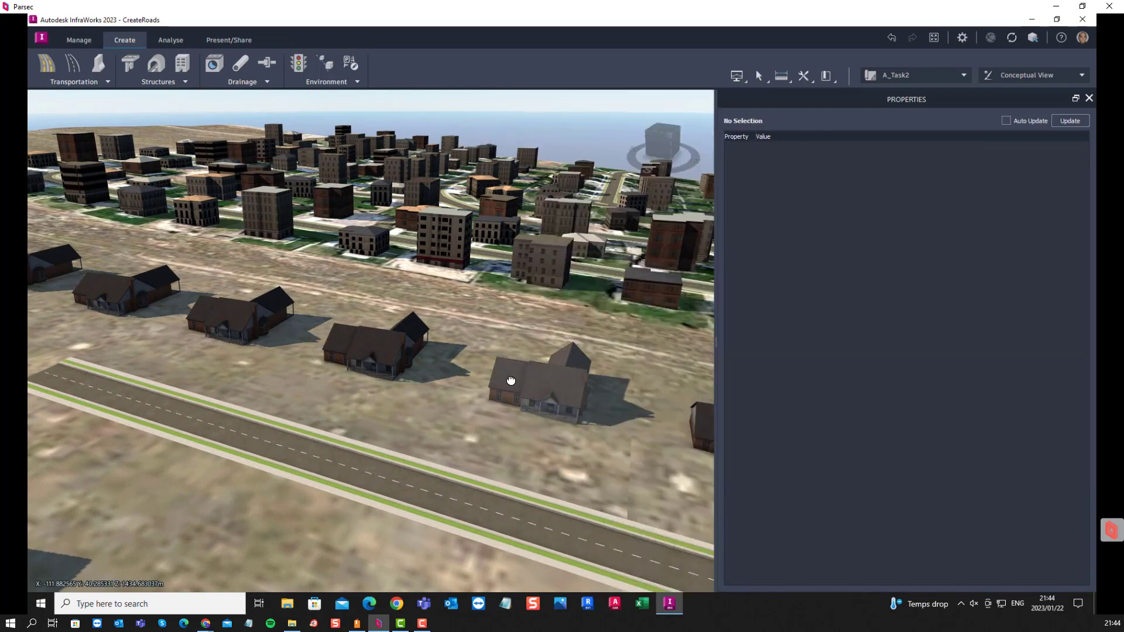
scroll(397, 401, down, 3)
scroll(397, 402, down, 2)
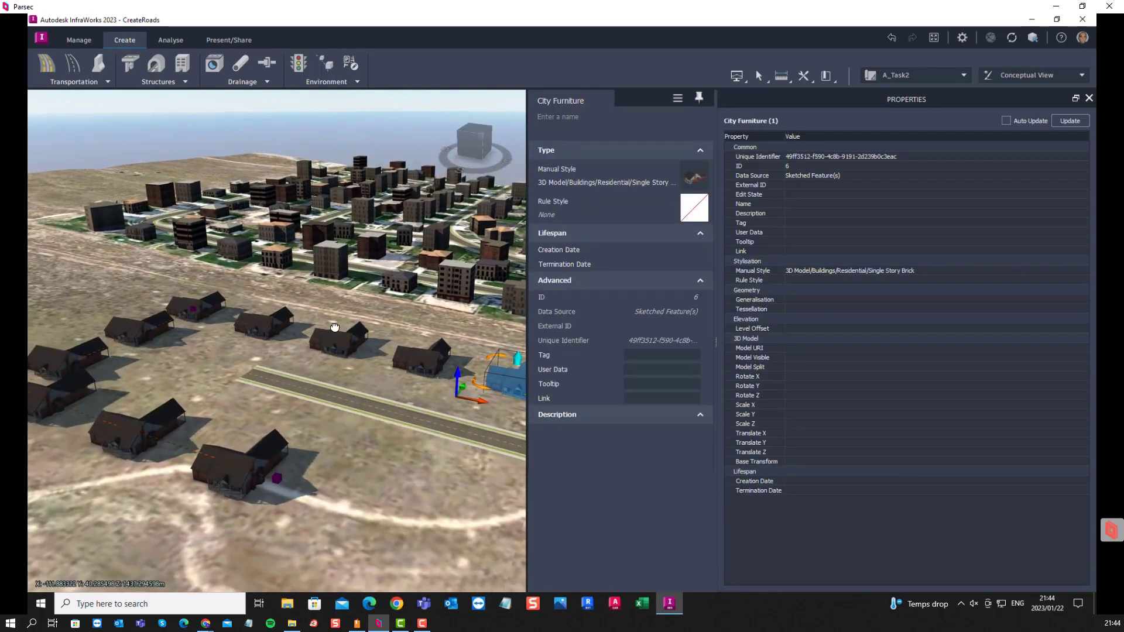
scroll(198, 321, down, 2)
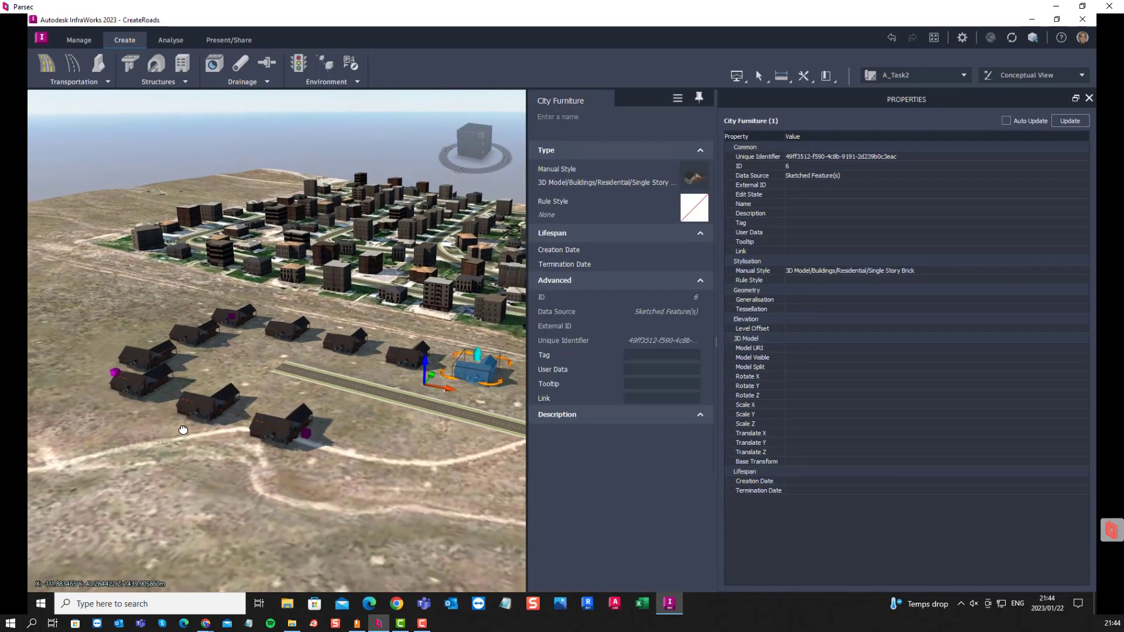
scroll(182, 431, up, 3)
right_click(355, 448)
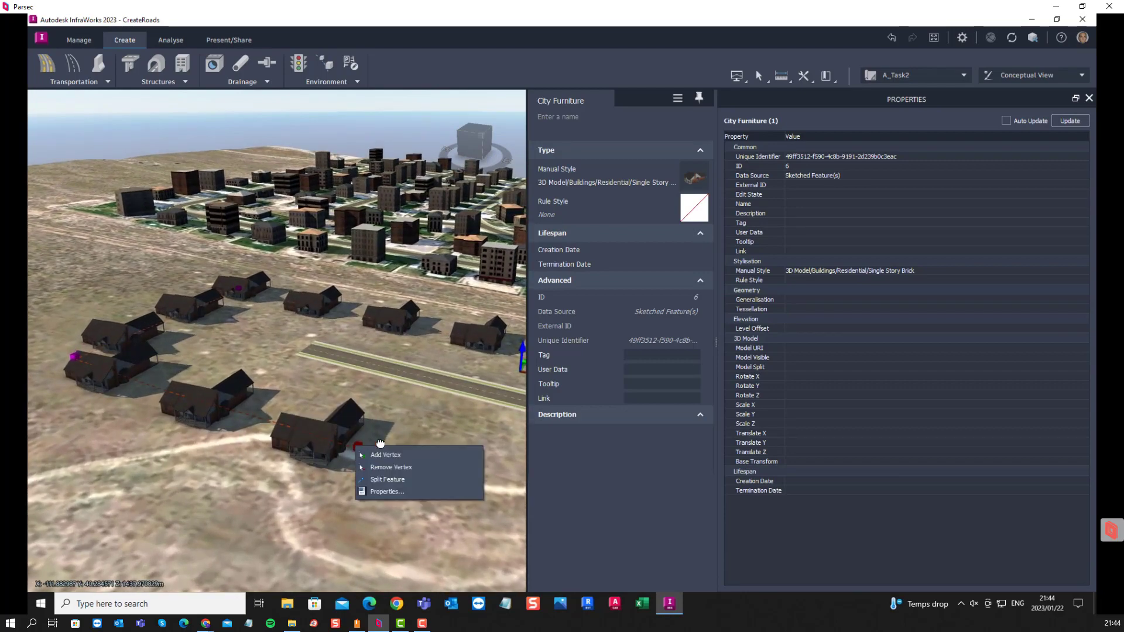
click(389, 472)
Split the shortened house row between its new end vertex and the nearest corner beyond the road's dead end
scroll(287, 408, down, 3)
scroll(169, 375, up, 3)
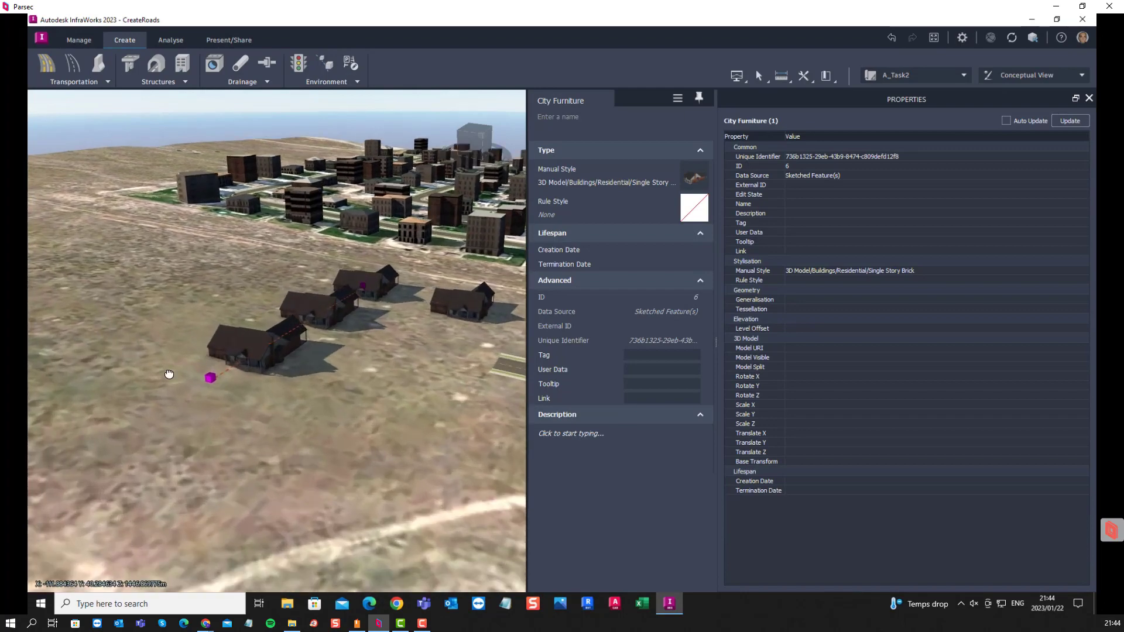
scroll(169, 374, up, 1)
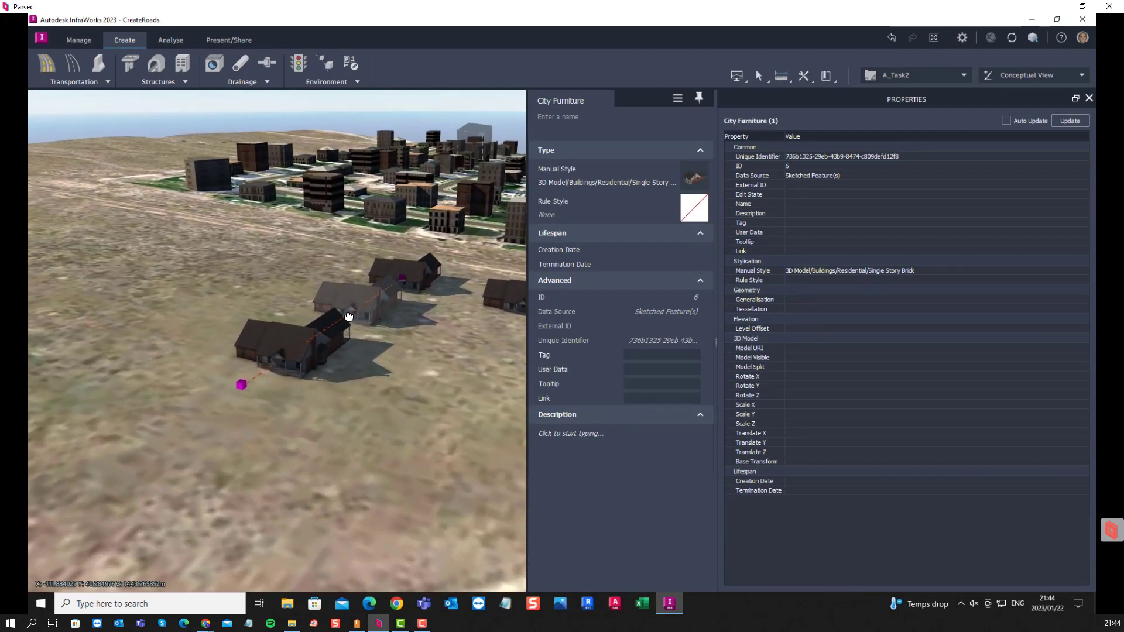
right_click(348, 317)
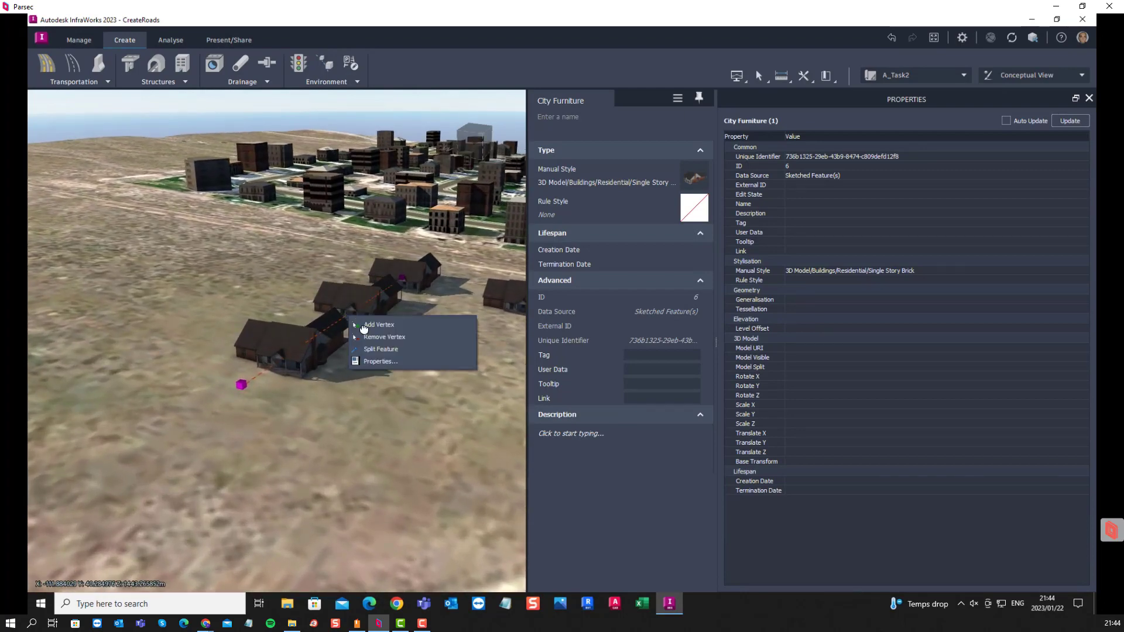
click(389, 349)
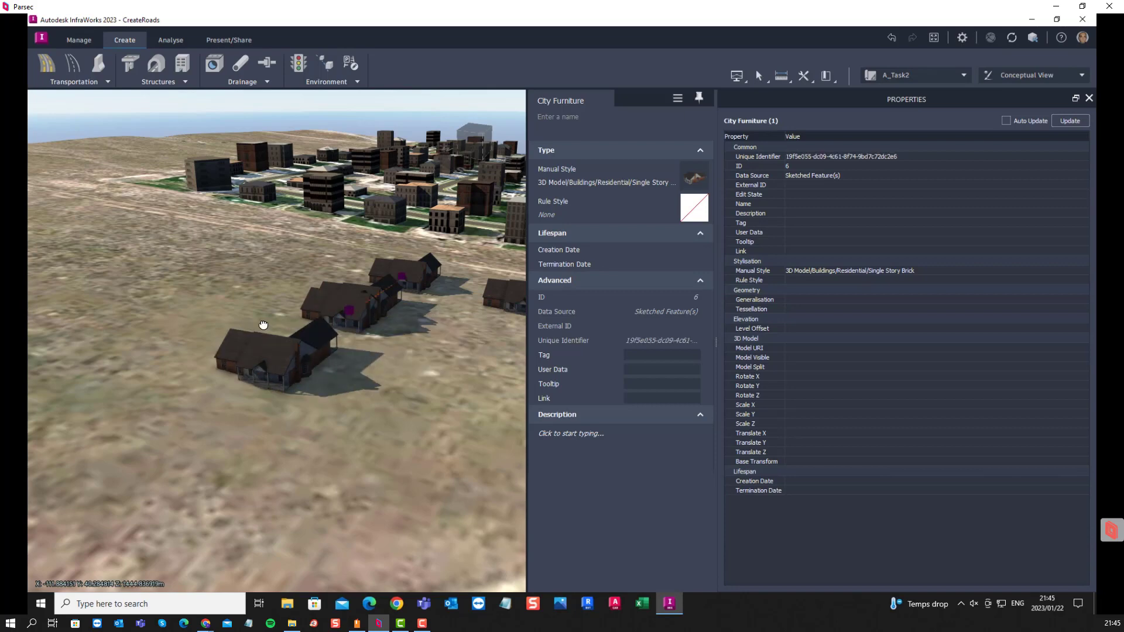
Select the split-off end section and stretch its end vertex across the dirt tracks, extending the line of houses into the open field
scroll(264, 326, down, 2)
scroll(292, 335, up, 2)
click(266, 357)
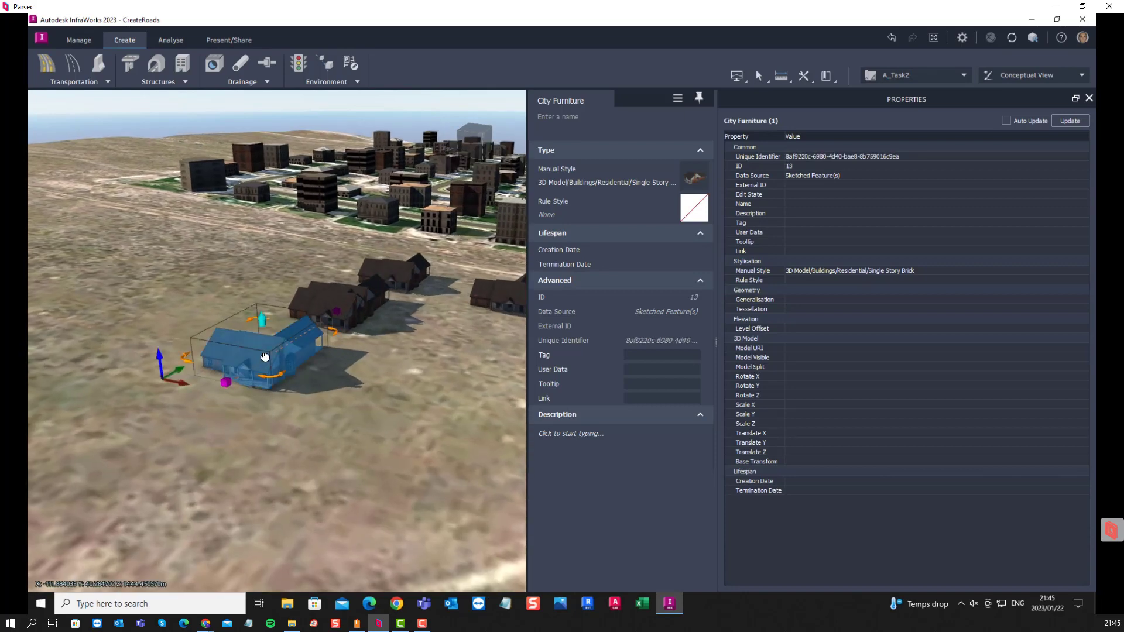
drag(245, 431, 381, 514)
scroll(176, 392, down, 4)
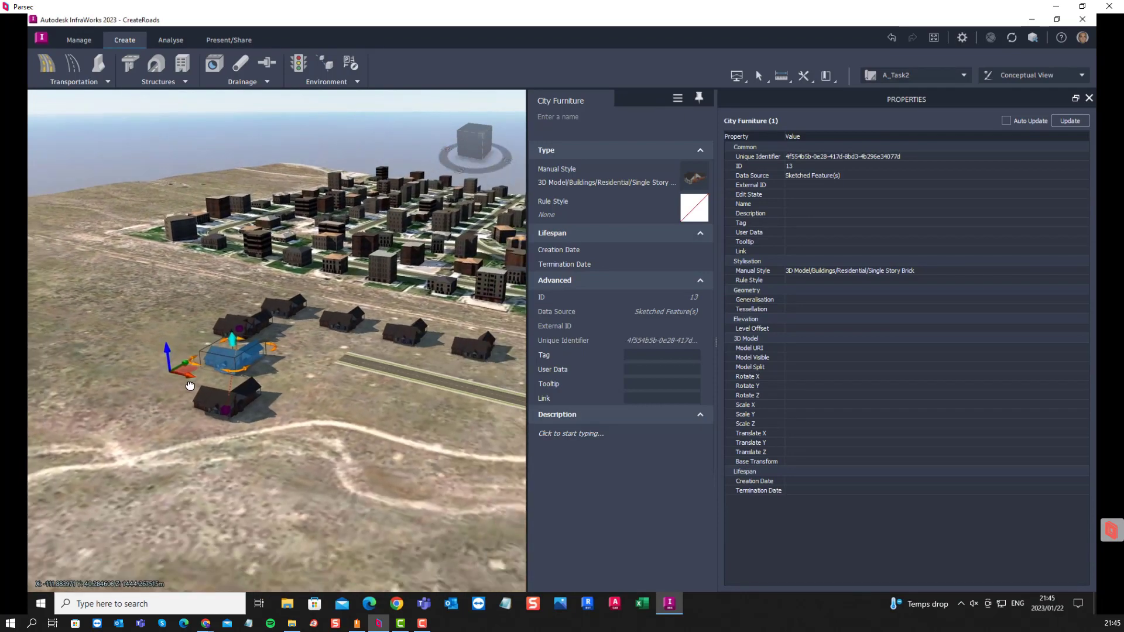
drag(195, 394, 249, 534)
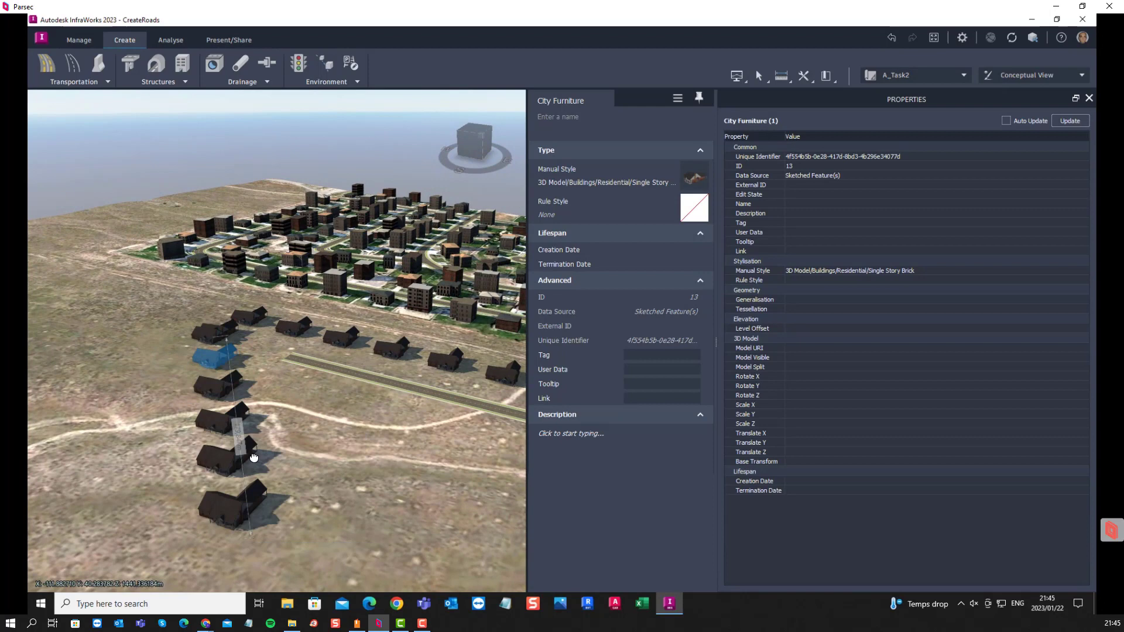
Split the extended section near the first dirt track and swing the outer piece around to run roughly parallel to the road
right_click(220, 410)
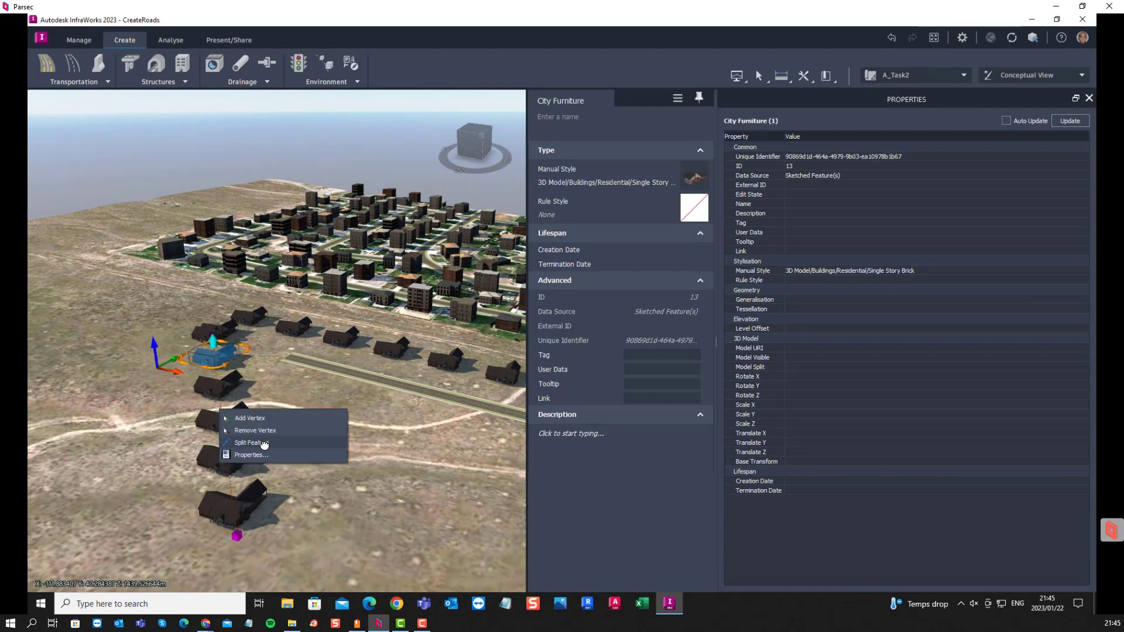
click(244, 531)
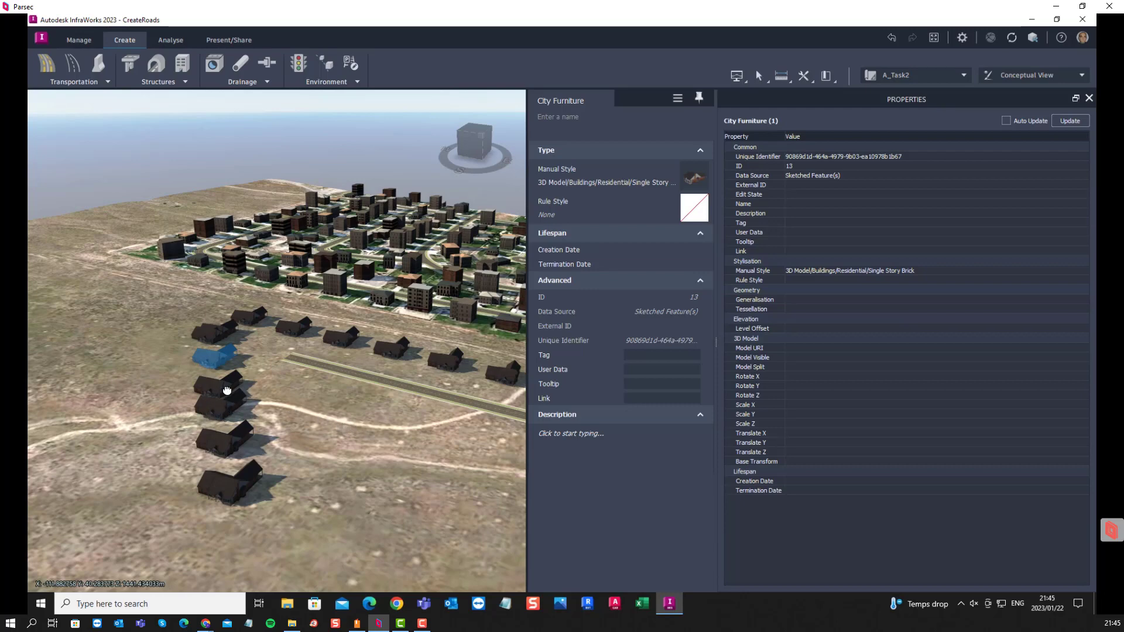
click(223, 411)
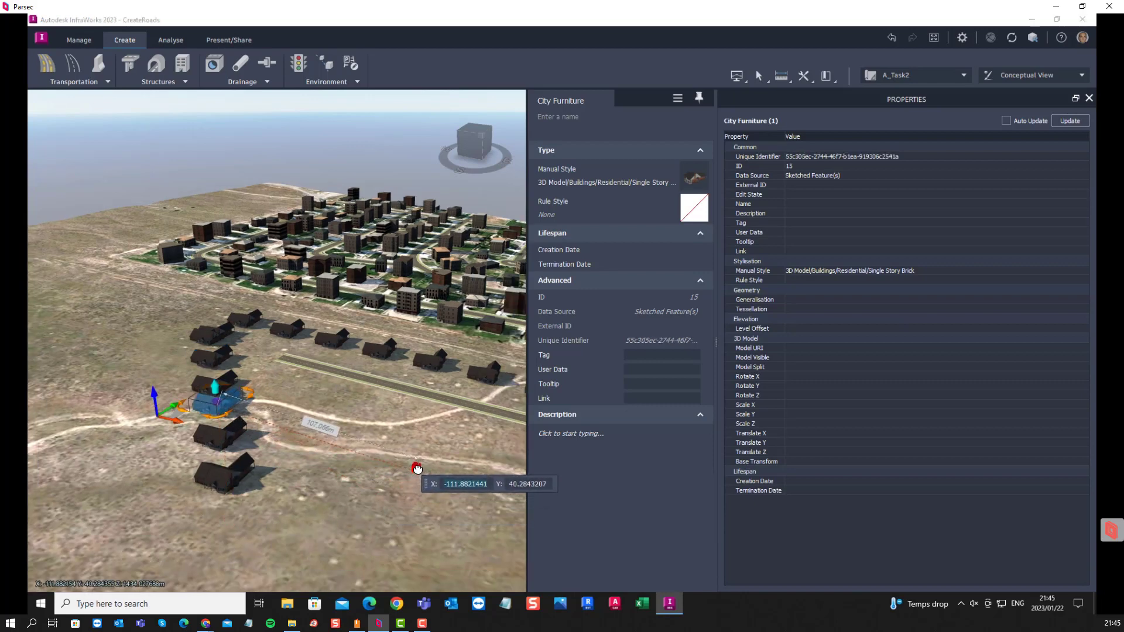
drag(417, 468, 418, 469)
Try BMW 3 Series as the manual style of the single house on the town side of the dead end, and settle on Coffee Shop
scroll(259, 341, up, 3)
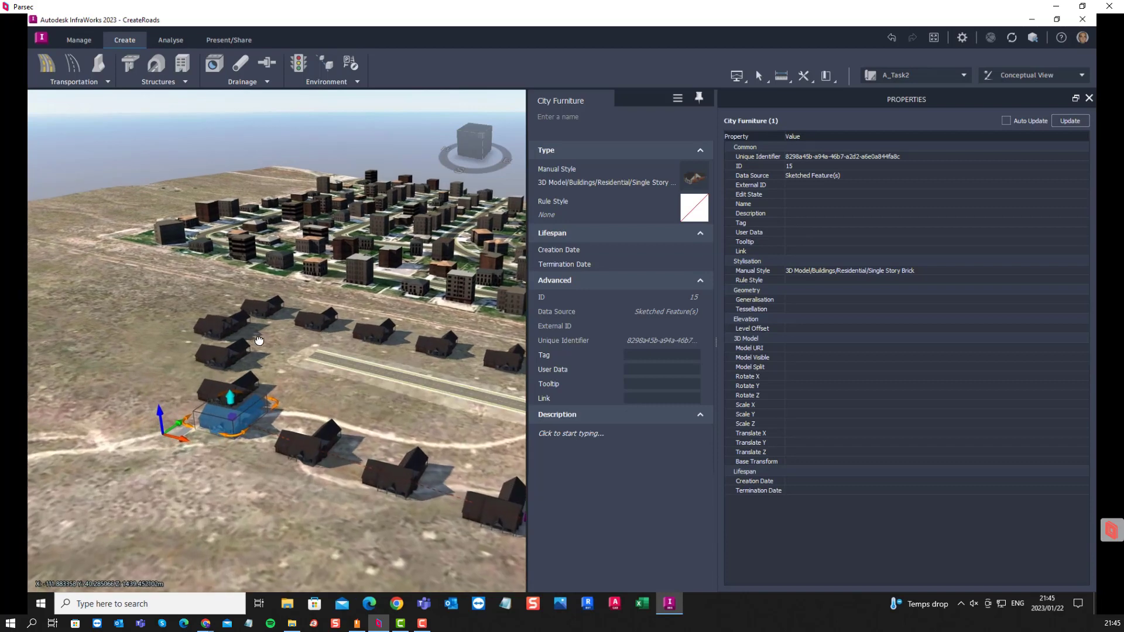
middle_drag(272, 383, 298, 389)
click(330, 339)
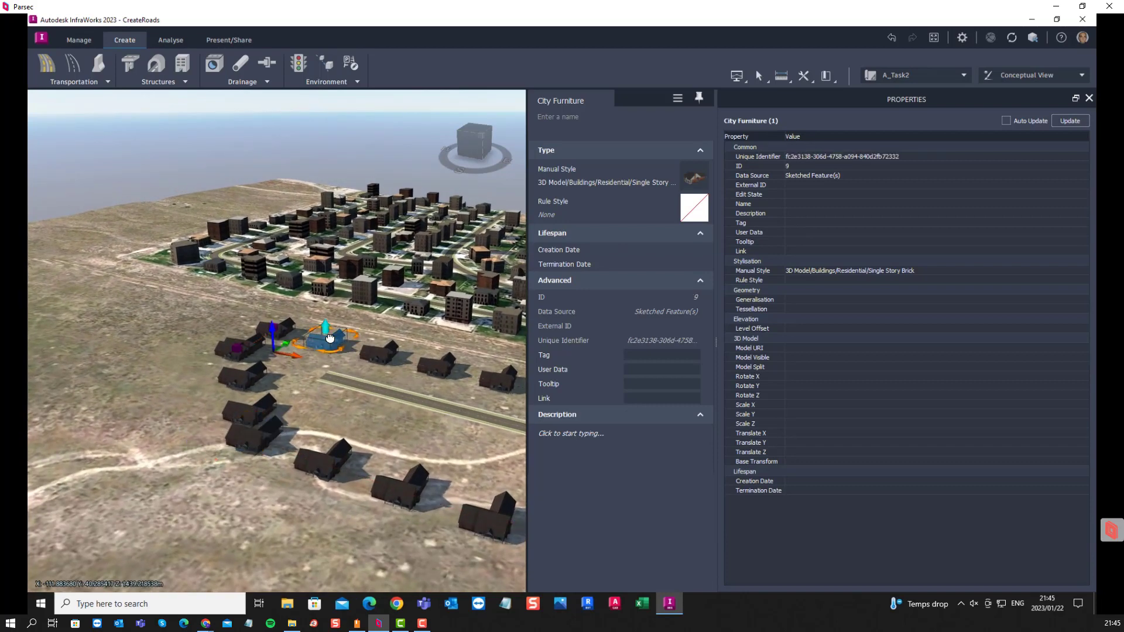
scroll(216, 369, down, 3)
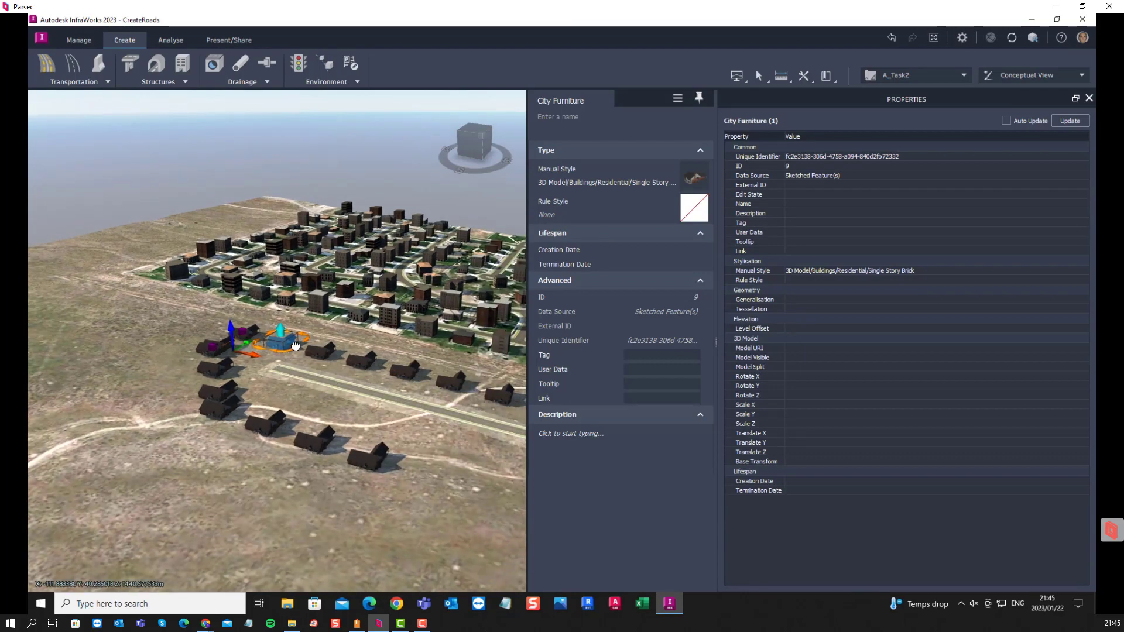
scroll(318, 347, up, 5)
scroll(319, 348, up, 3)
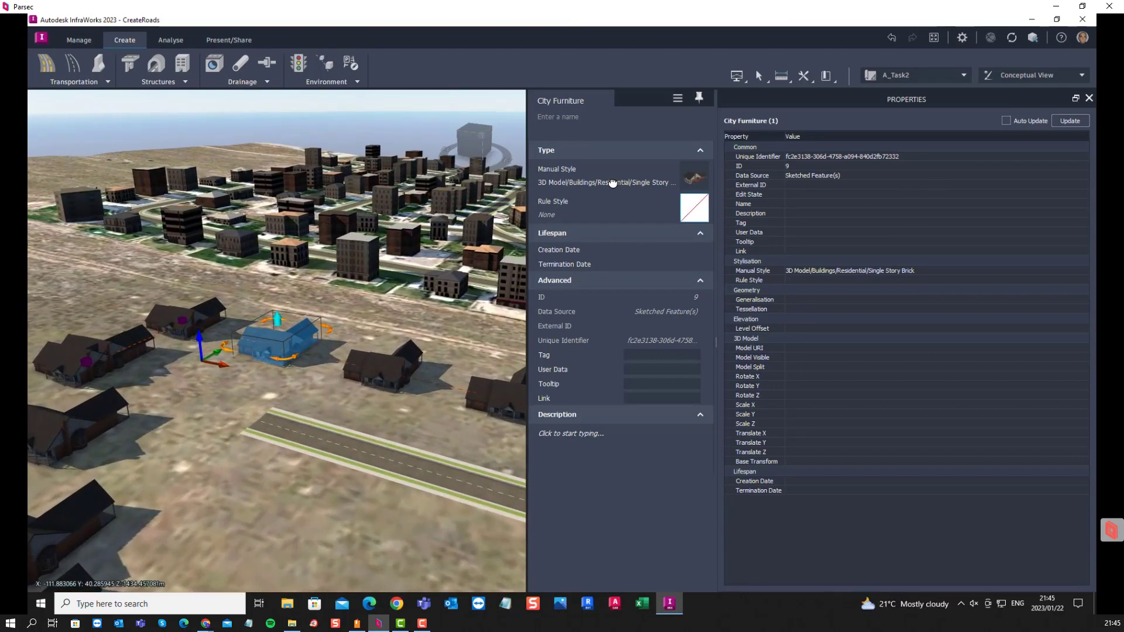
click(689, 179)
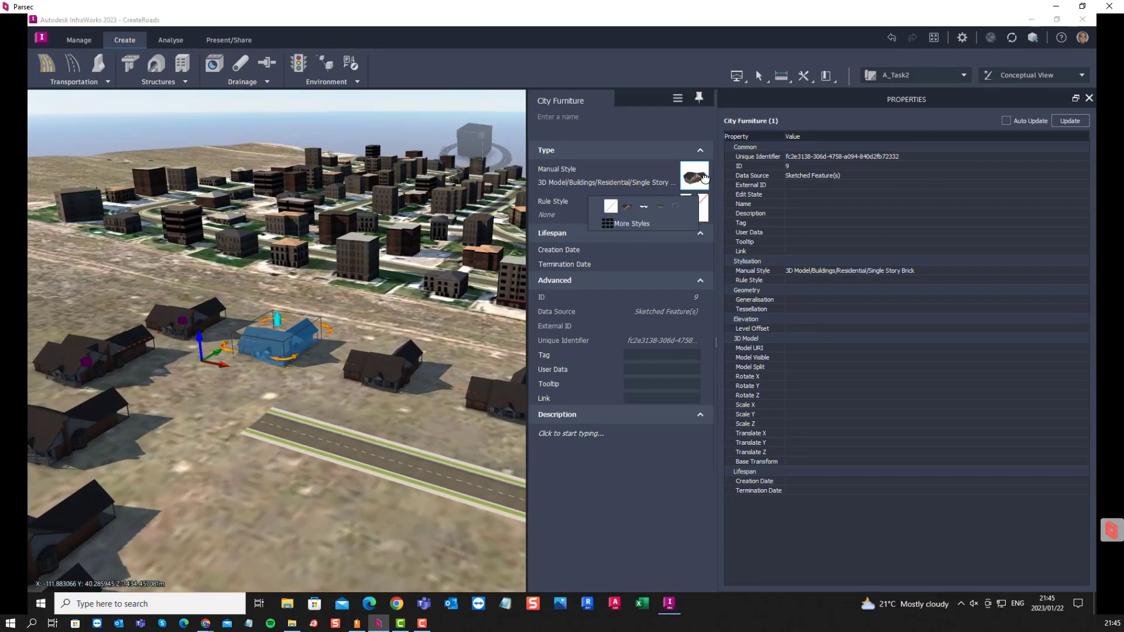
click(642, 207)
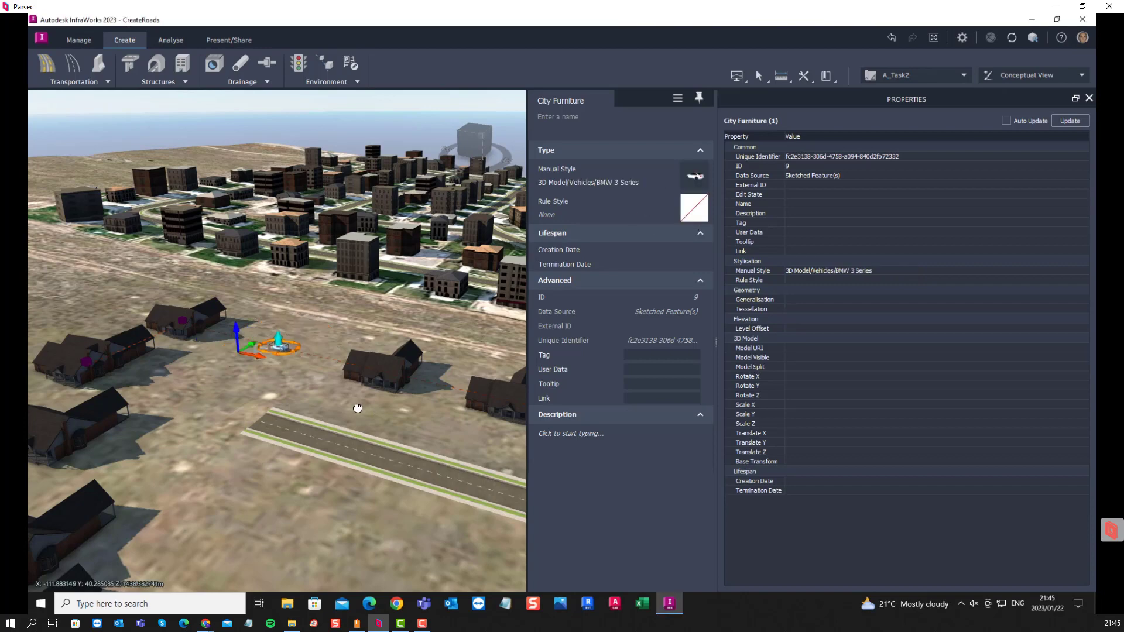
click(691, 183)
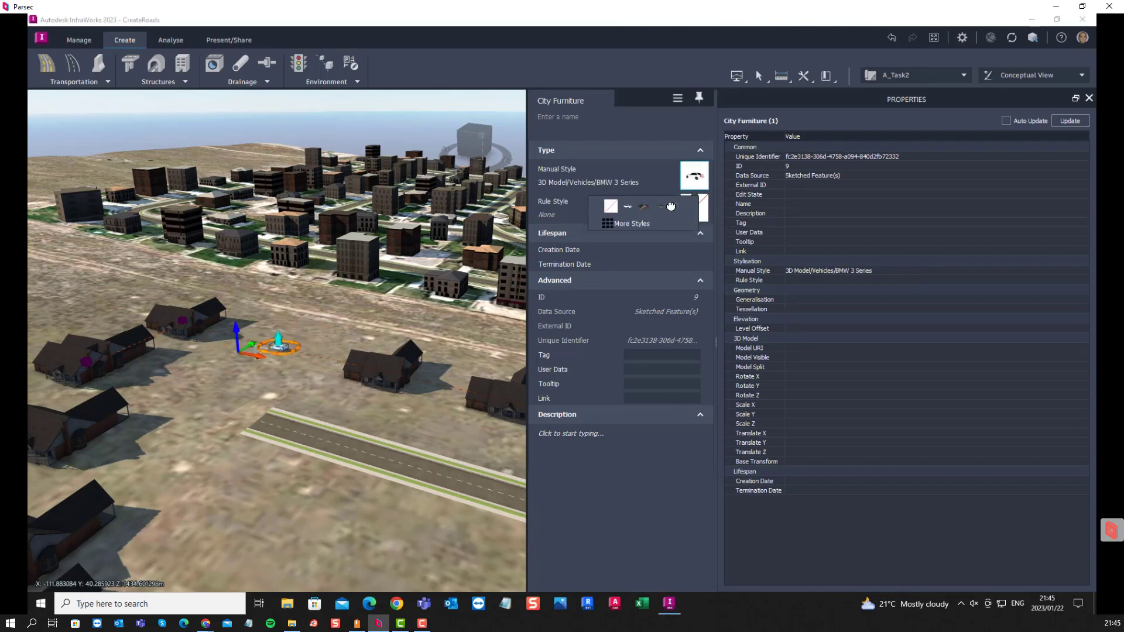
click(670, 207)
scroll(318, 388, up, 3)
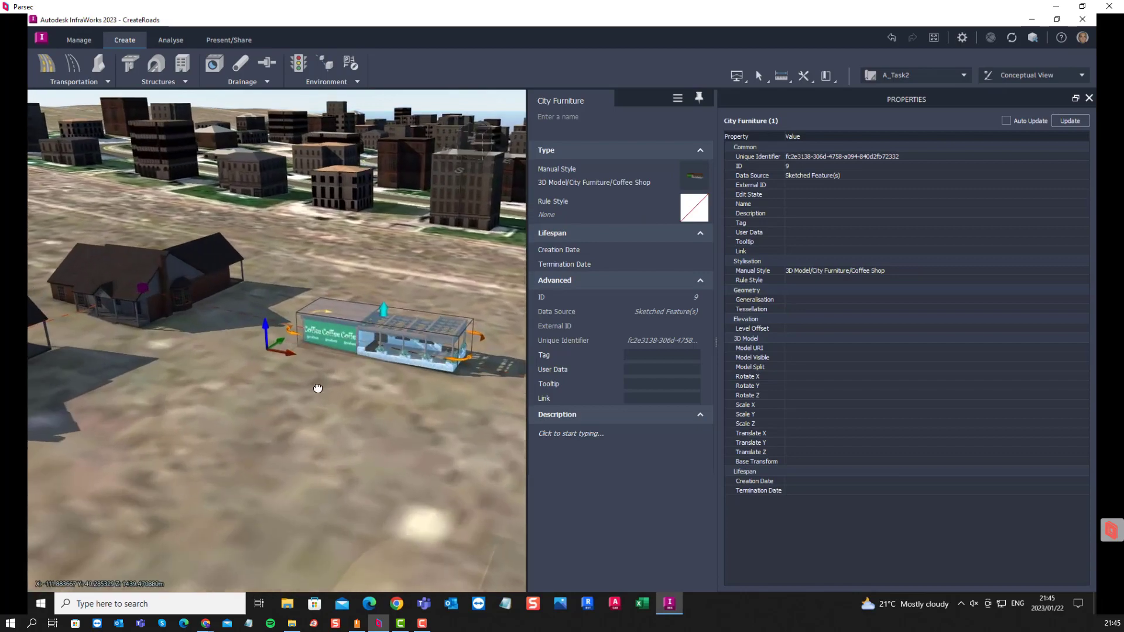
Clear the selection and examine the coffee shop up close and the layout of the houses around the new road
click(281, 381)
scroll(511, 402, up, 3)
drag(512, 404, 155, 381)
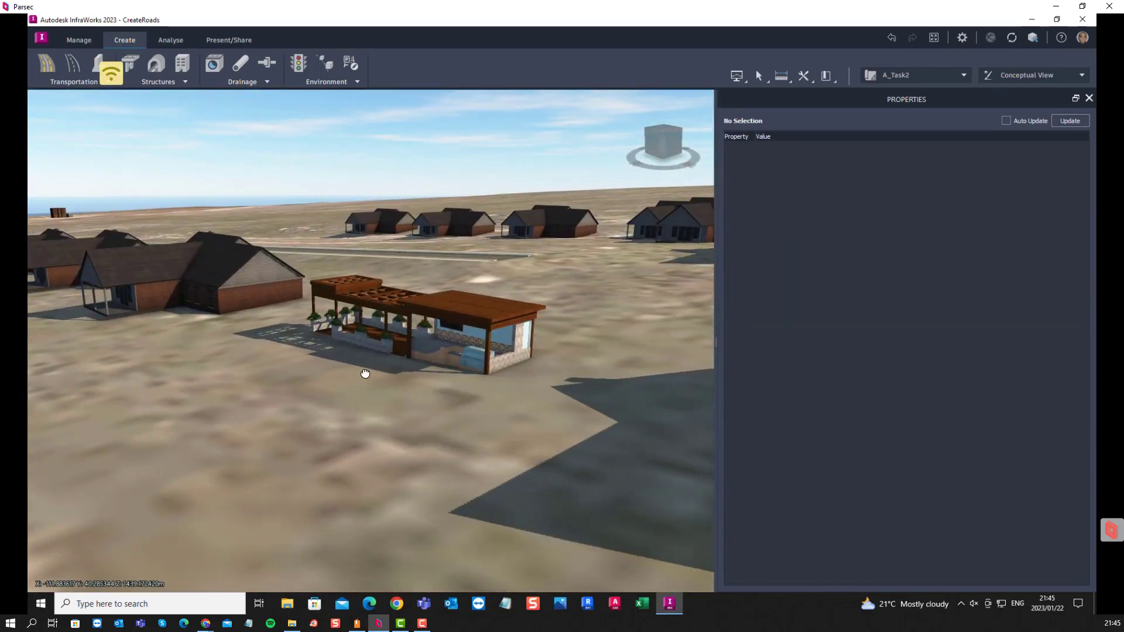
drag(365, 374, 370, 300)
scroll(370, 301, down, 4)
drag(461, 334, 435, 332)
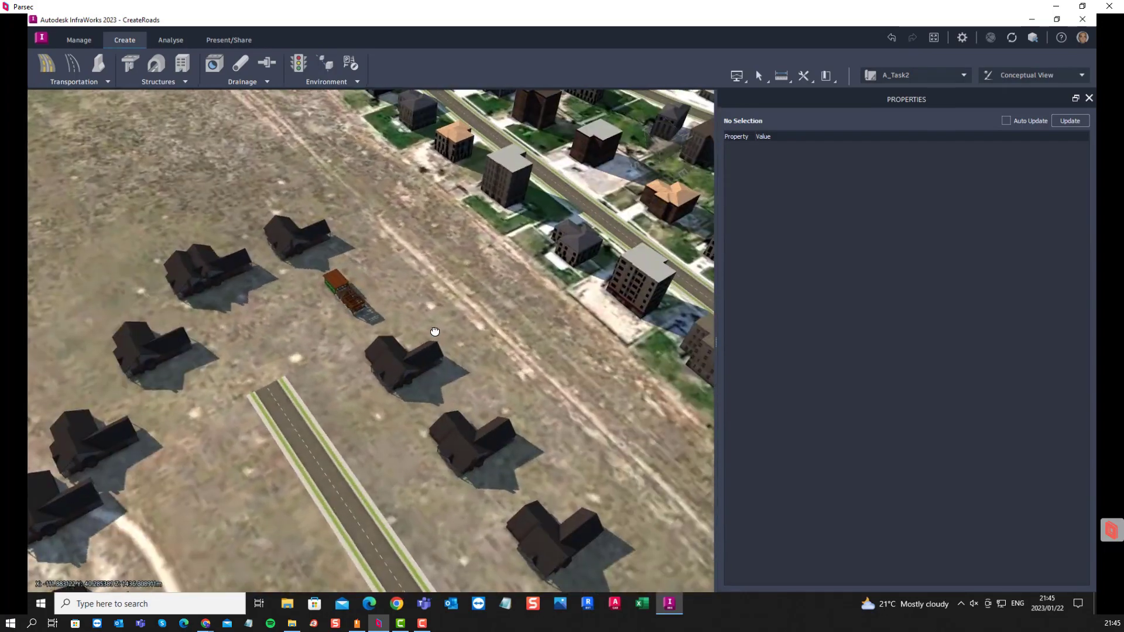
scroll(410, 336, down, 4)
drag(216, 448, 308, 384)
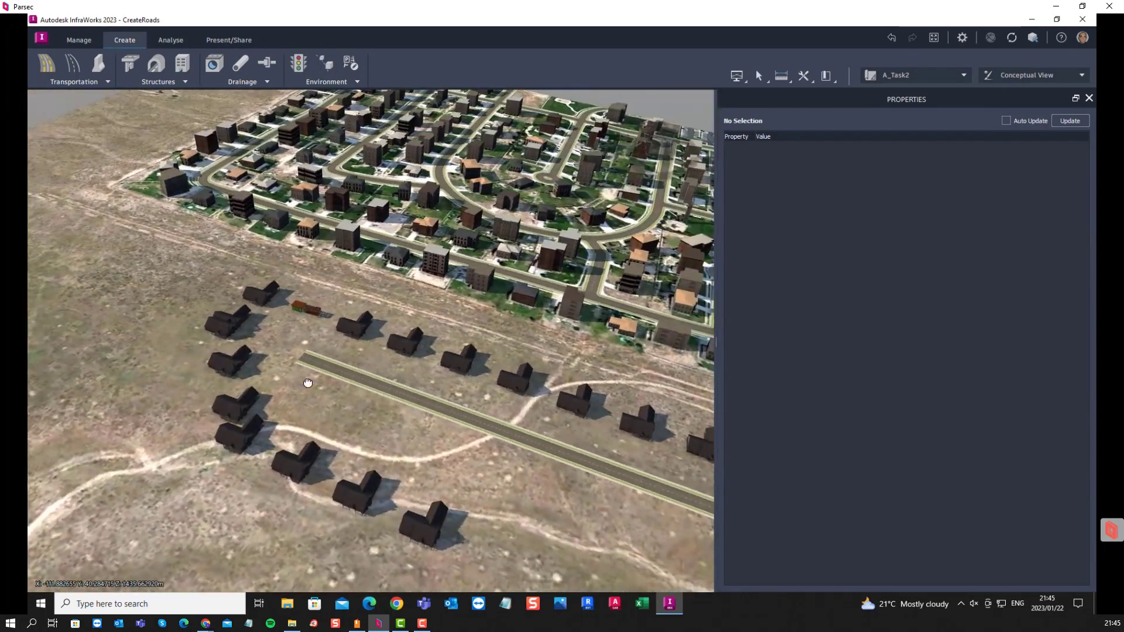
scroll(329, 387, down, 4)
middle_drag(511, 444, 412, 434)
scroll(461, 361, up, 3)
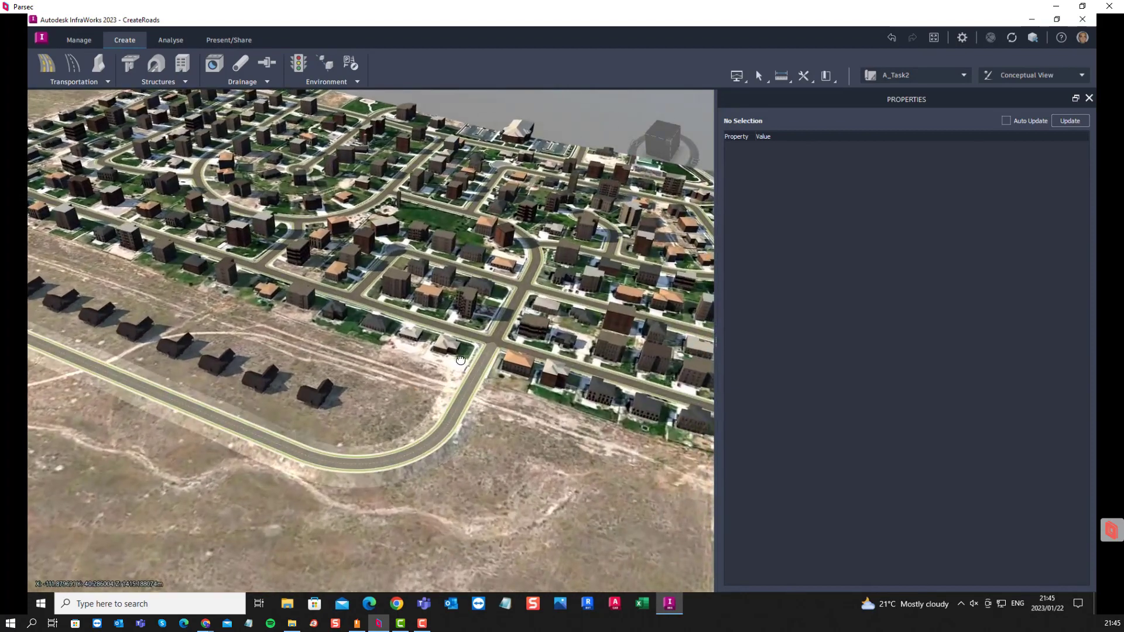
scroll(459, 503, down, 2)
drag(178, 423, 292, 449)
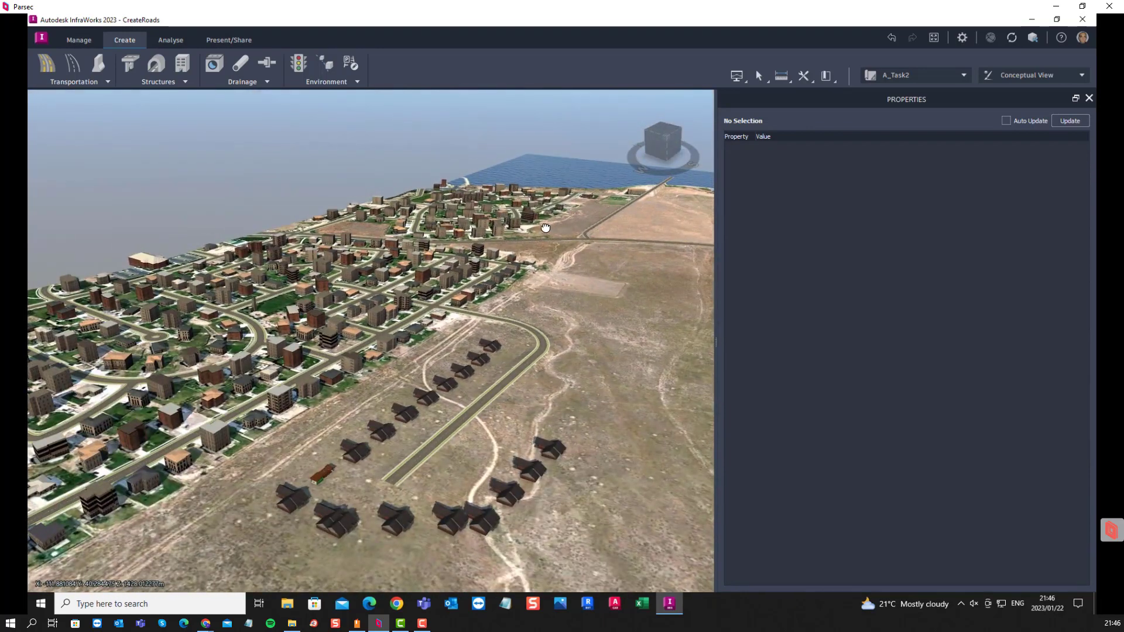